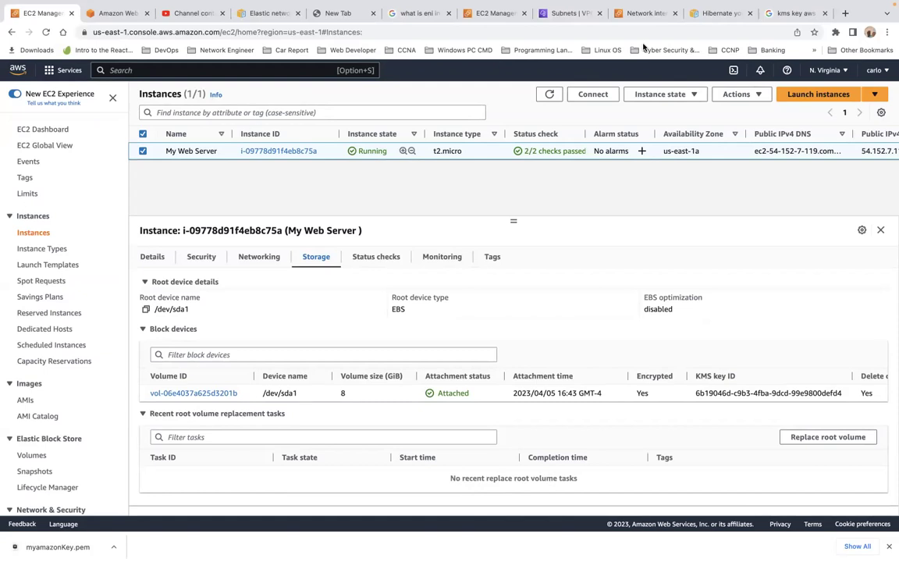
Step: Reselect the My Web Server instance and show its storage details with the attached block devices
{"action": "left_click", "coordinate": [37, 249]}
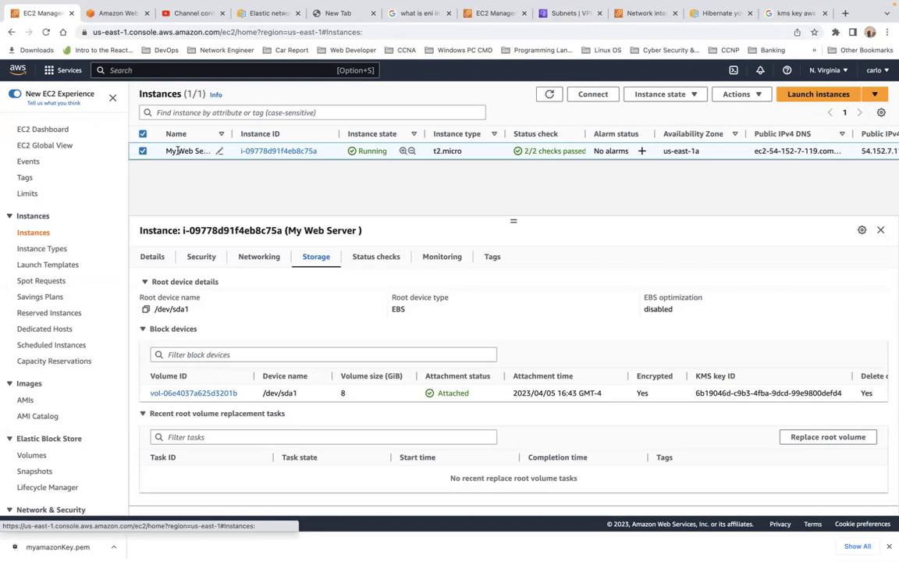
{"action": "left_click", "coordinate": [143, 153]}
{"action": "left_click", "coordinate": [143, 152]}
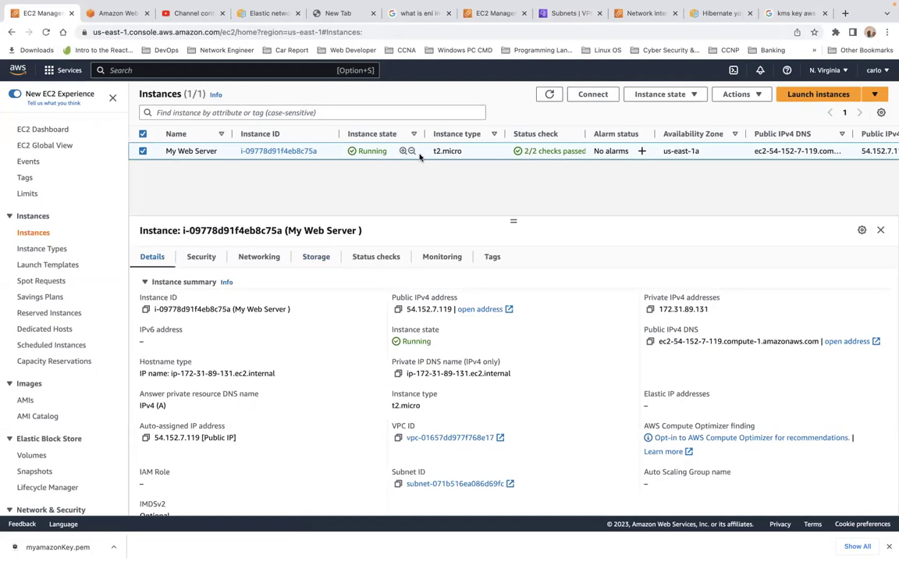
{"action": "left_click", "coordinate": [317, 260]}
{"action": "scroll", "coordinate": [378, 300], "scroll_direction": "down", "scroll_amount": 2}
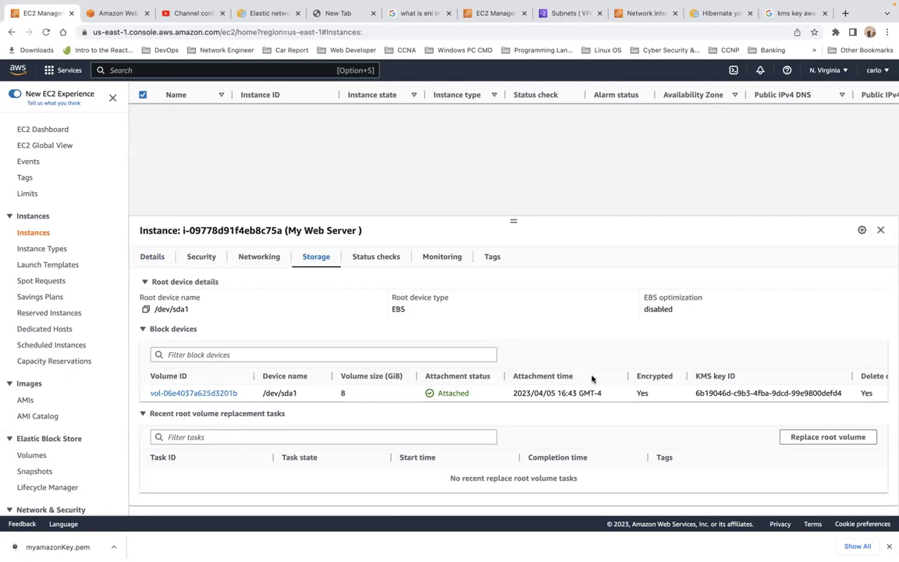
Step: Examine the root volume's attachment time, KMS key ID and delete-on-termination setting in the block devices table
{"action": "left_click_drag", "start_coordinate": [513, 394], "coordinate": [602, 404]}
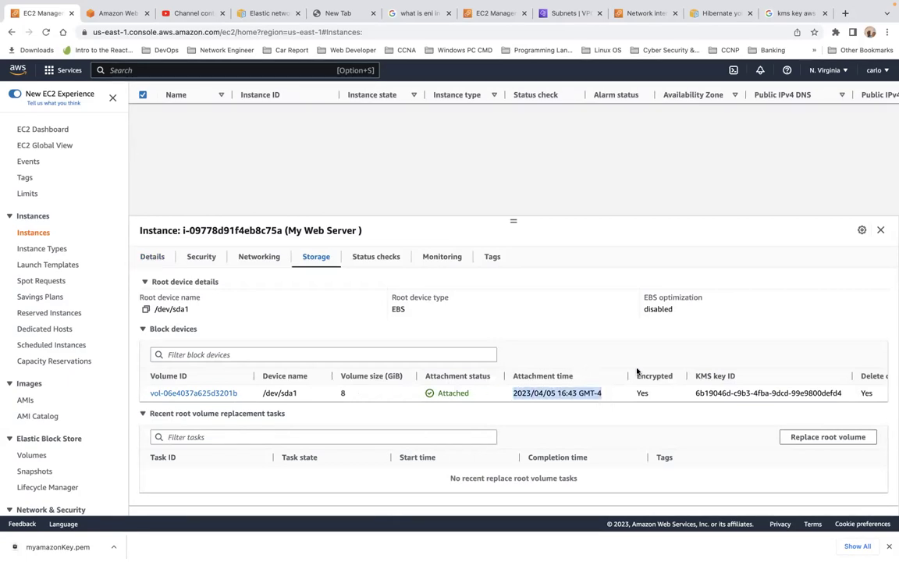
{"action": "scroll", "coordinate": [660, 388], "scroll_direction": "right", "scroll_amount": 4}
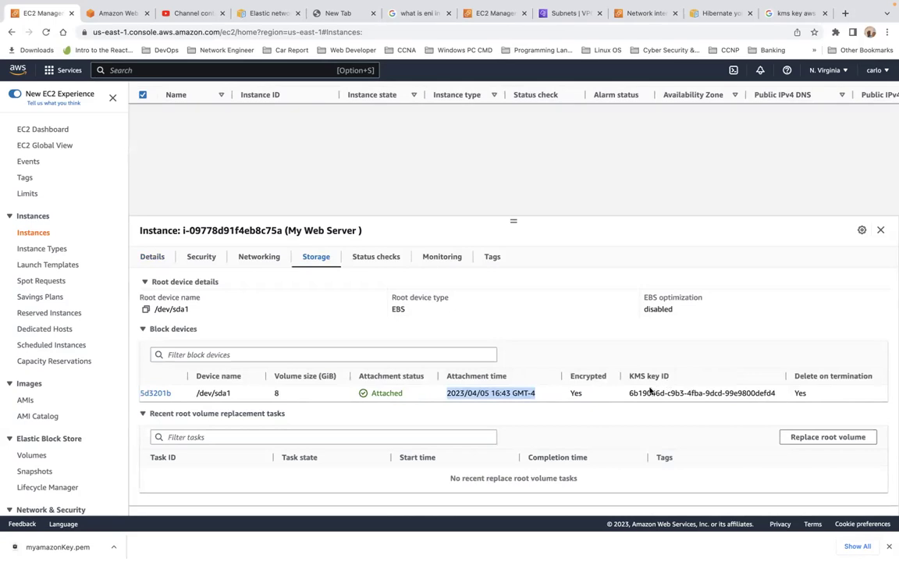
{"action": "left_click_drag", "start_coordinate": [628, 394], "coordinate": [777, 394]}
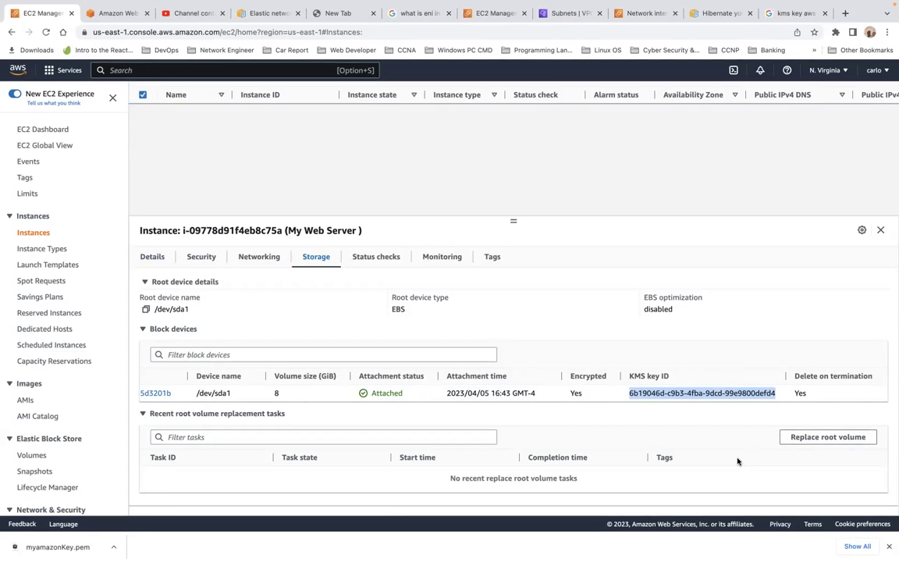
Step: Close the unneeded browser pages between the YouTube channel content page and the kms key aws search
{"action": "mouse_move", "coordinate": [509, 5]}
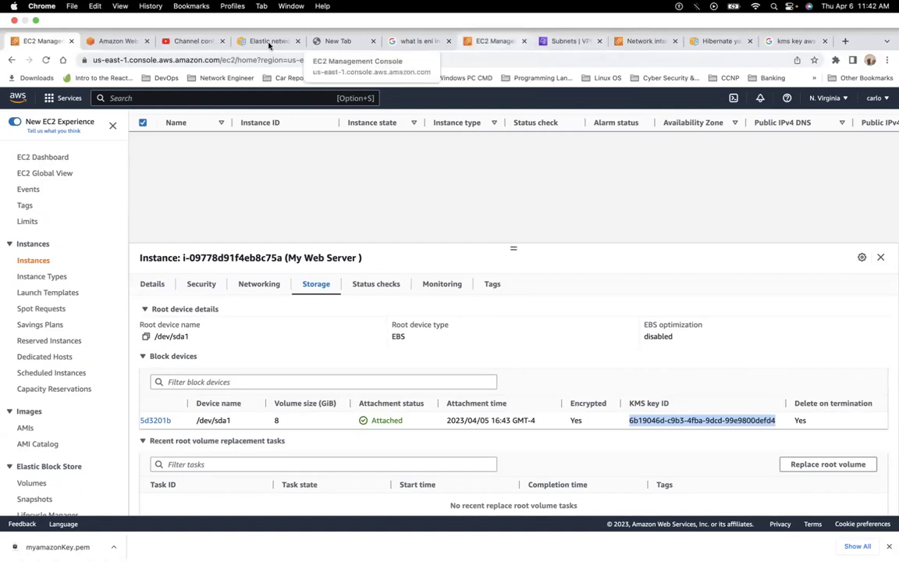
{"action": "left_click", "coordinate": [297, 41]}
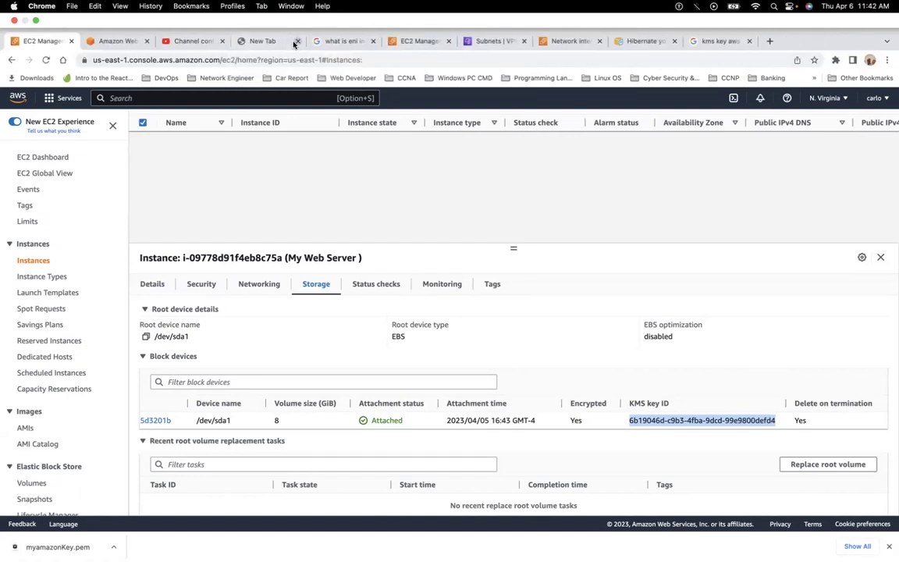
{"action": "left_click", "coordinate": [297, 42]}
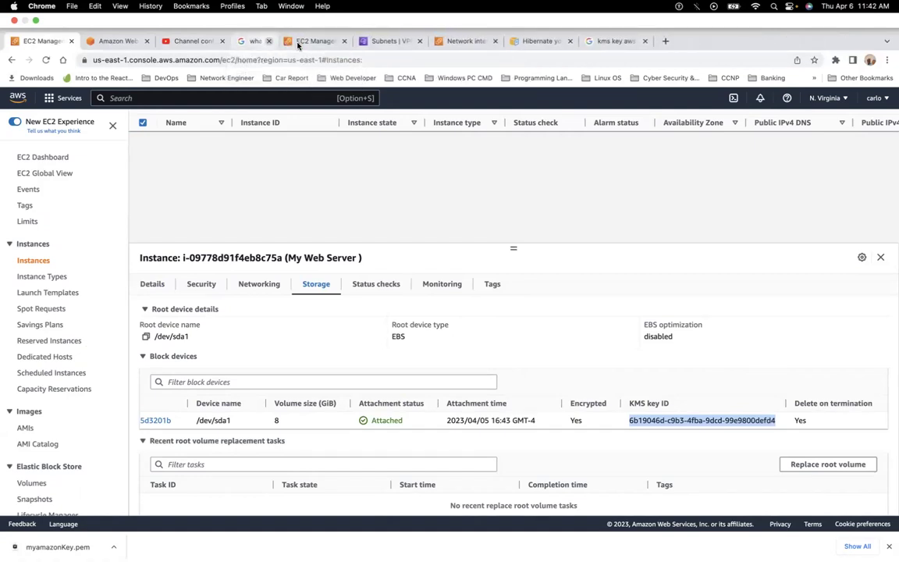
{"action": "left_click", "coordinate": [297, 41]}
{"action": "left_click", "coordinate": [297, 41]}
{"action": "left_click", "coordinate": [297, 42]}
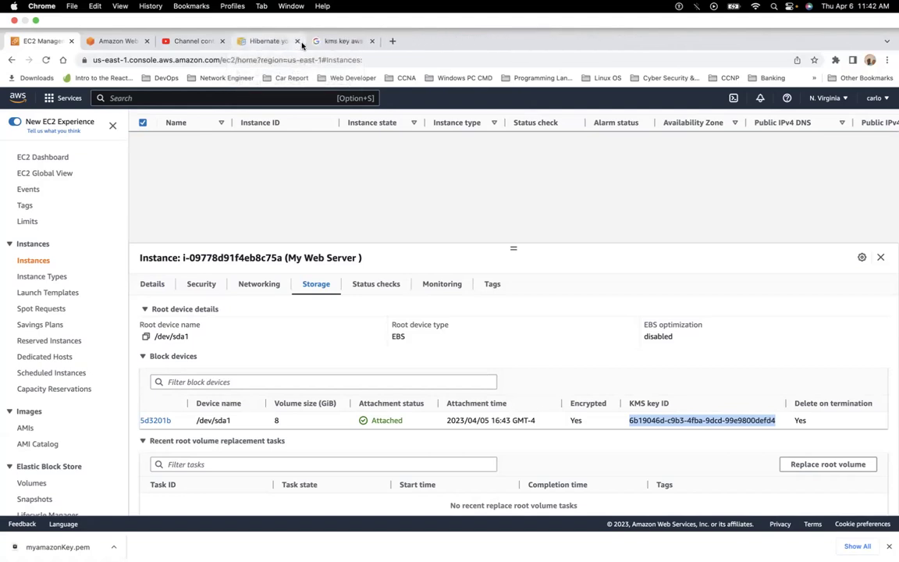
{"action": "left_click", "coordinate": [298, 41]}
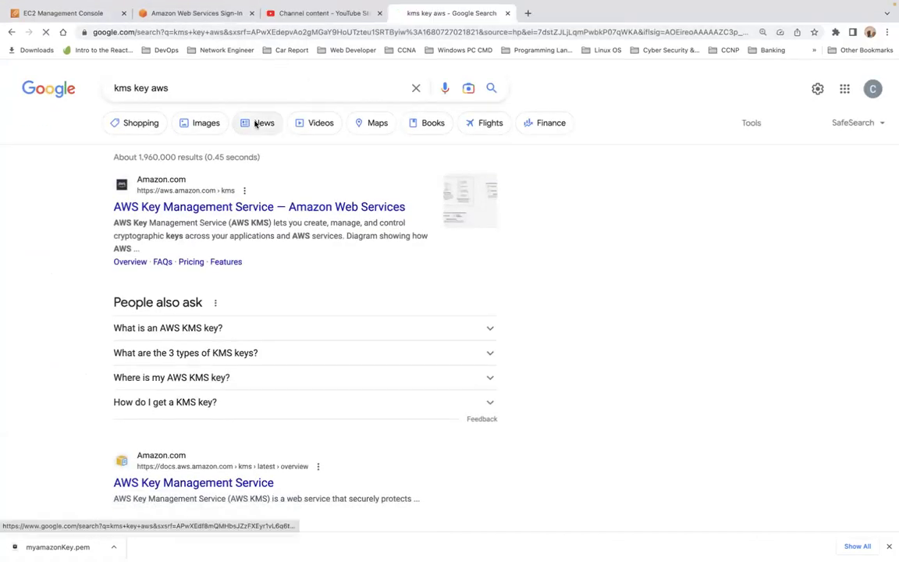
Step: Search Google for "what is ebs in aws" and show all result types instead of only news
{"action": "left_click", "coordinate": [256, 125]}
{"action": "double_click", "coordinate": [213, 86]}
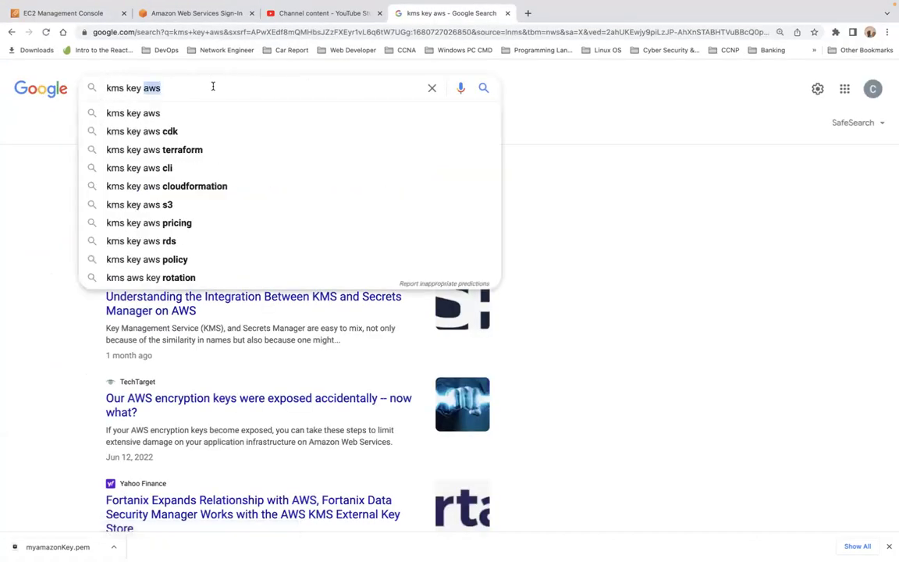
{"action": "triple_click", "coordinate": [213, 85]}
{"action": "type", "text": "what is be"}
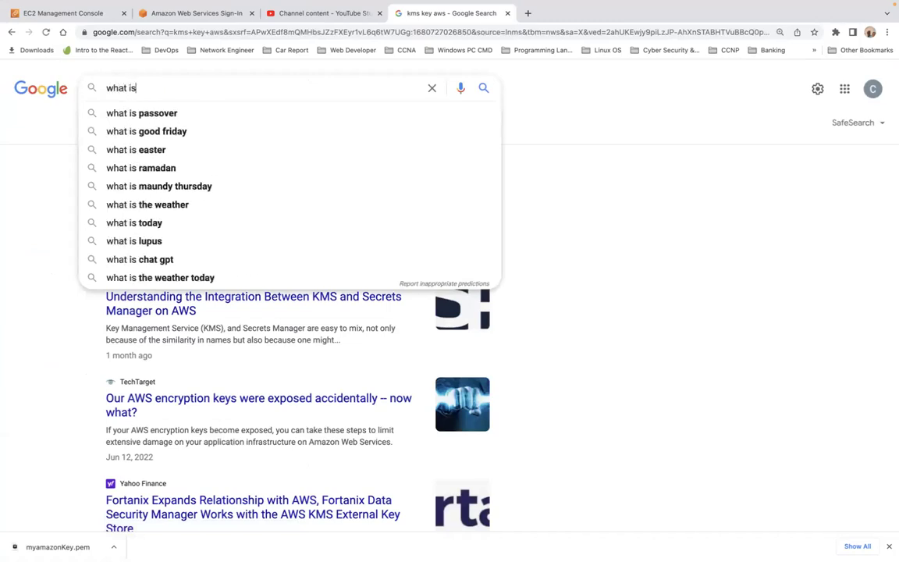
{"action": "key", "text": "BackSpace"}
{"action": "key", "text": "BackSpace"}
{"action": "type", "text": "ebs "}
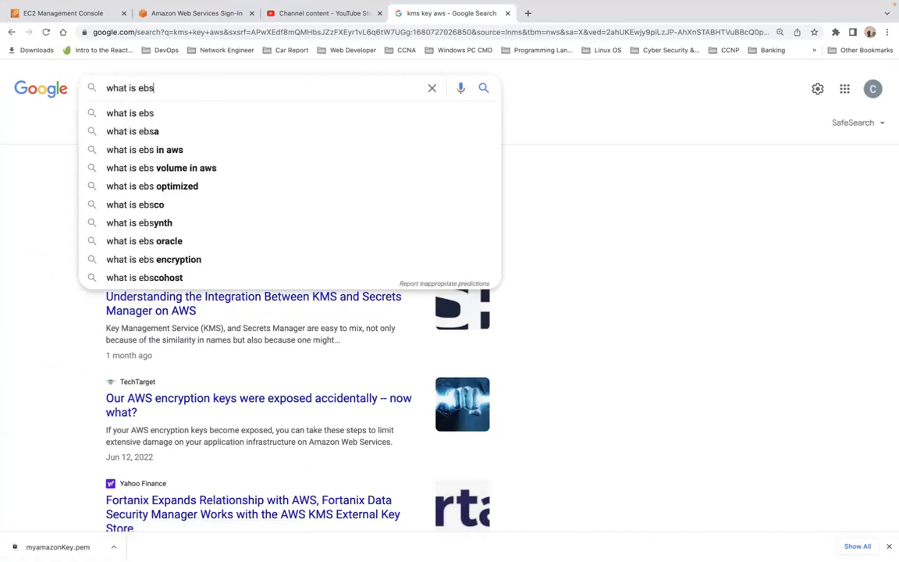
{"action": "type", "text": "in aws"}
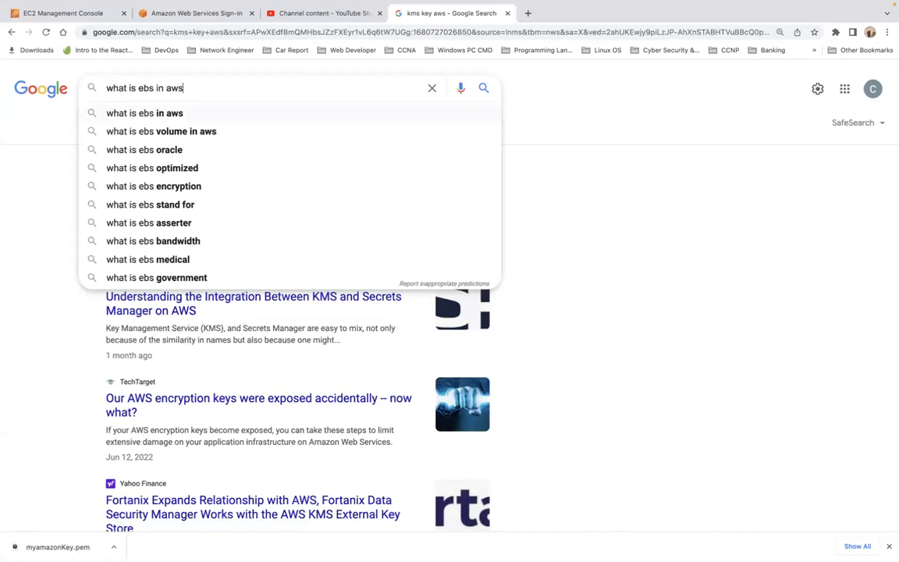
{"action": "key", "text": "Return"}
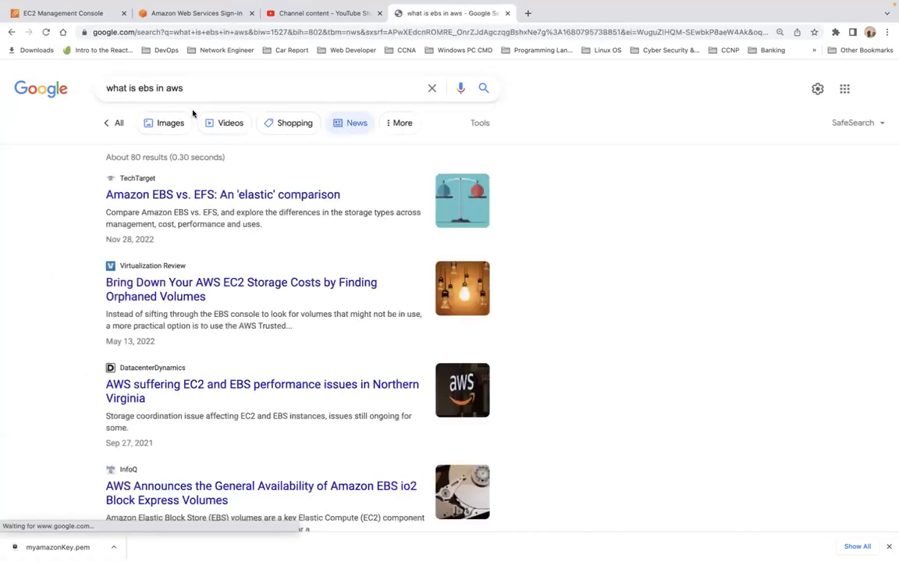
{"action": "left_click", "coordinate": [118, 124]}
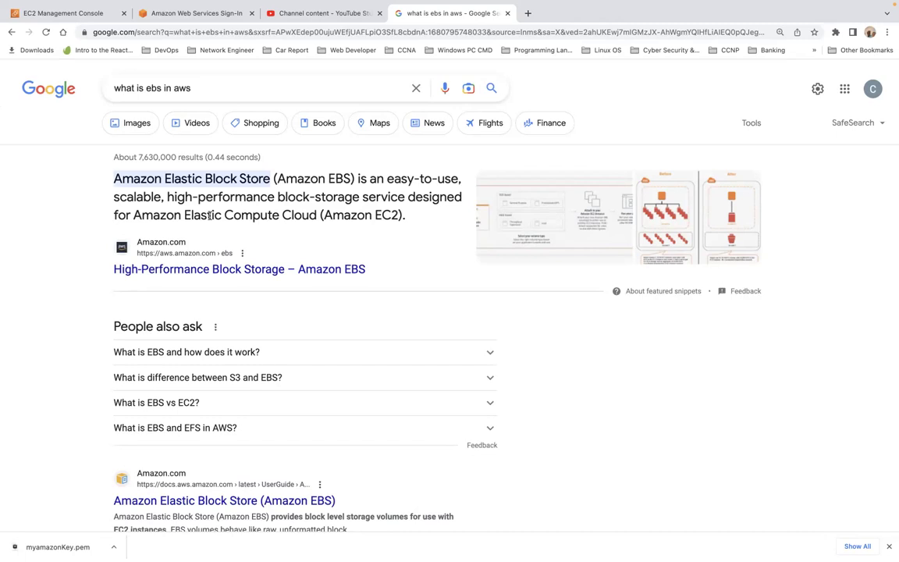
Step: Expand the related question "What is EBS and how does it work?" and read its answer
{"action": "scroll", "coordinate": [209, 216], "scroll_direction": "down", "scroll_amount": 2}
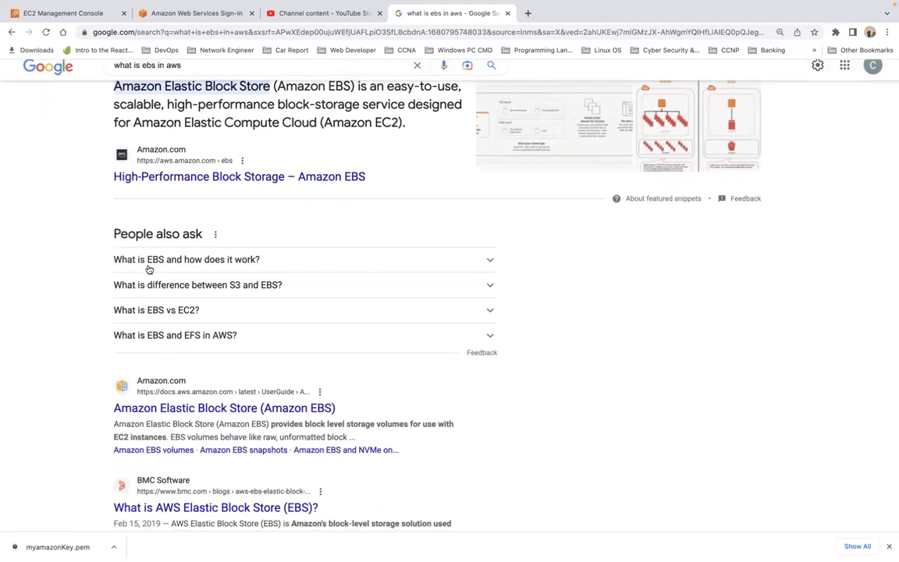
{"action": "left_click", "coordinate": [490, 260]}
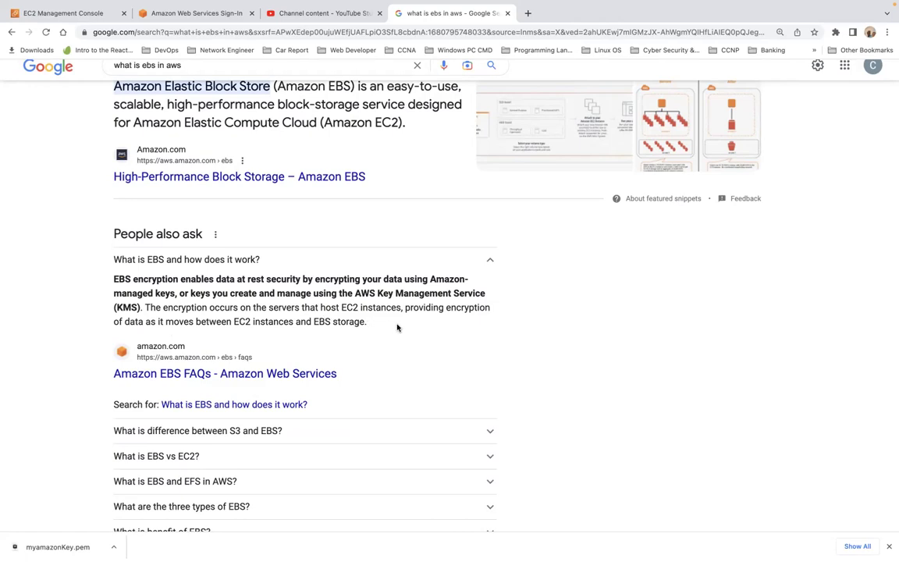
{"action": "scroll", "coordinate": [396, 328], "scroll_direction": "down", "scroll_amount": 2}
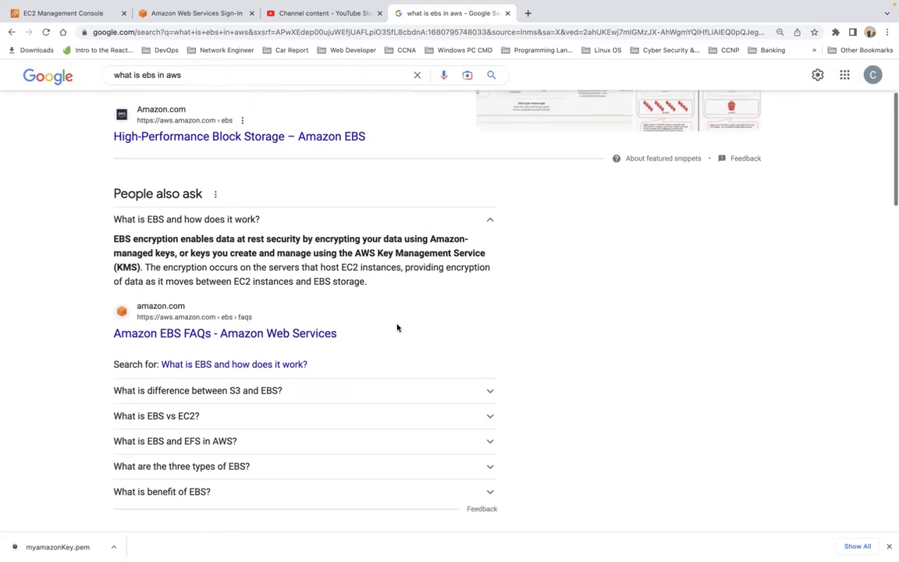
{"action": "scroll", "coordinate": [396, 328], "scroll_direction": "down", "scroll_amount": 2}
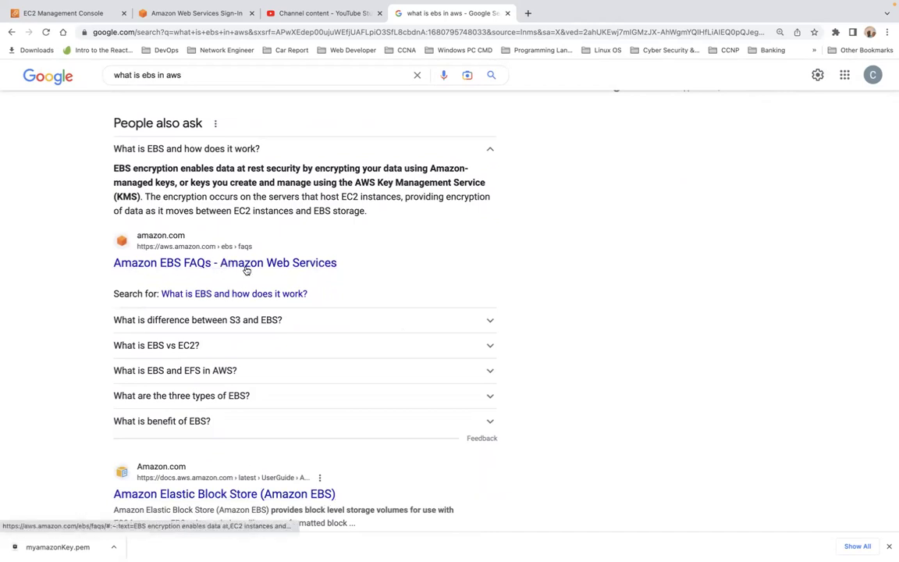
Step: Open the Amazon Elastic Block Store (Amazon EBS) user guide page and read through the Features of Amazon EBS section
{"action": "left_click", "coordinate": [219, 501]}
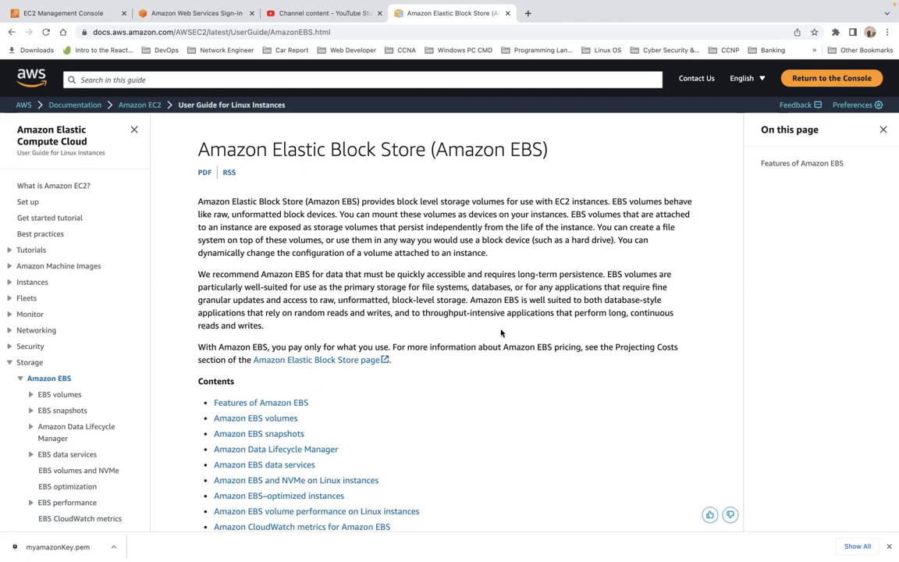
{"action": "scroll", "coordinate": [501, 332], "scroll_direction": "down", "scroll_amount": 3}
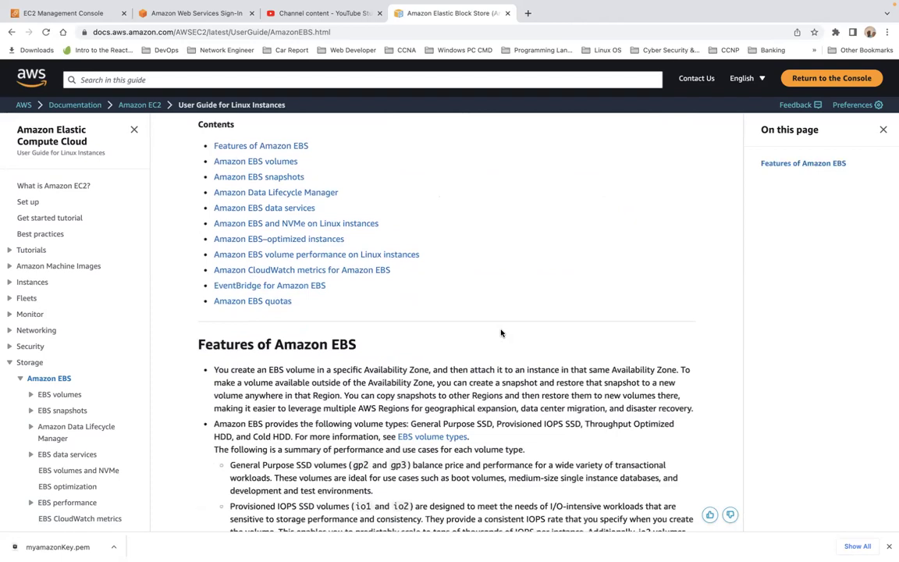
{"action": "scroll", "coordinate": [501, 332], "scroll_direction": "down", "scroll_amount": 2}
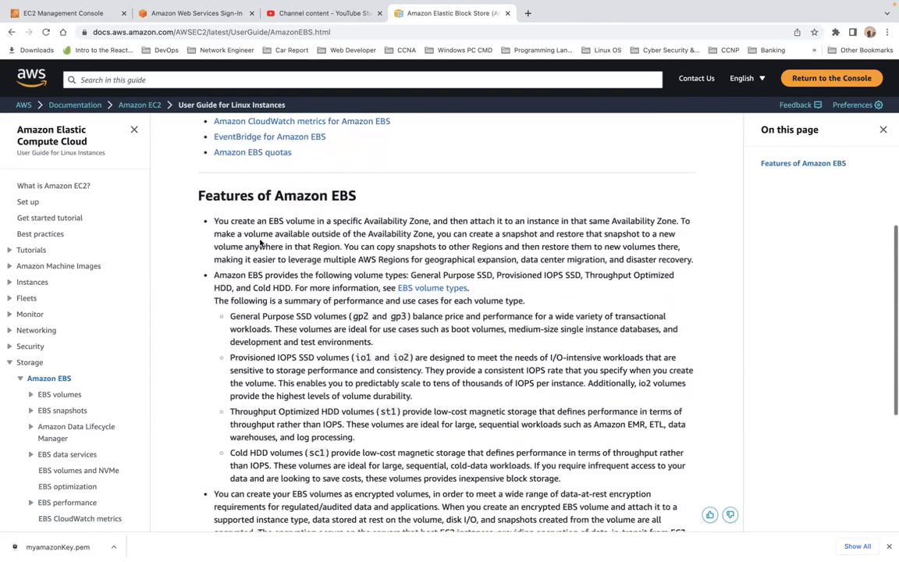
{"action": "left_click_drag", "start_coordinate": [195, 204], "coordinate": [392, 383]}
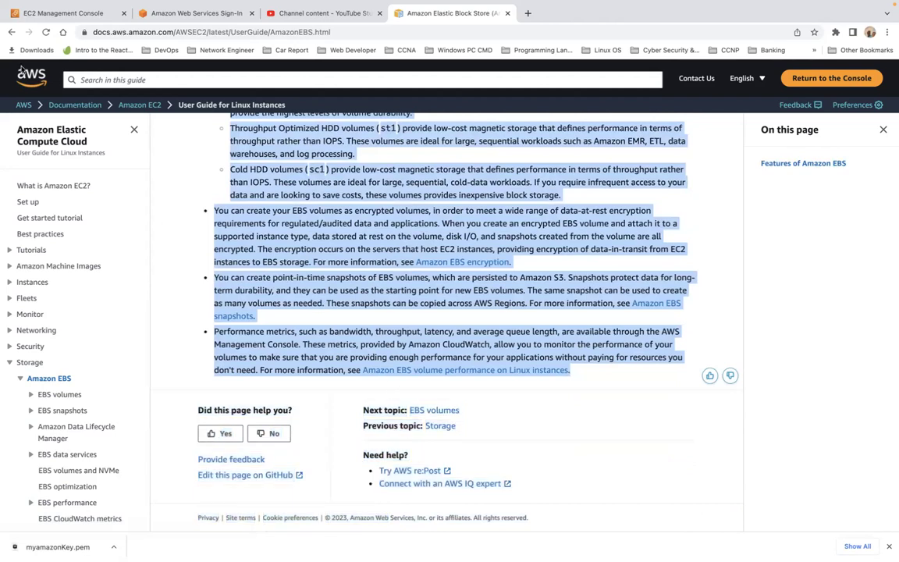
Step: Return to the search results, look through them and open the "High-Performance Block Storage – Amazon EBS" page at its overview
{"action": "left_click", "coordinate": [9, 31]}
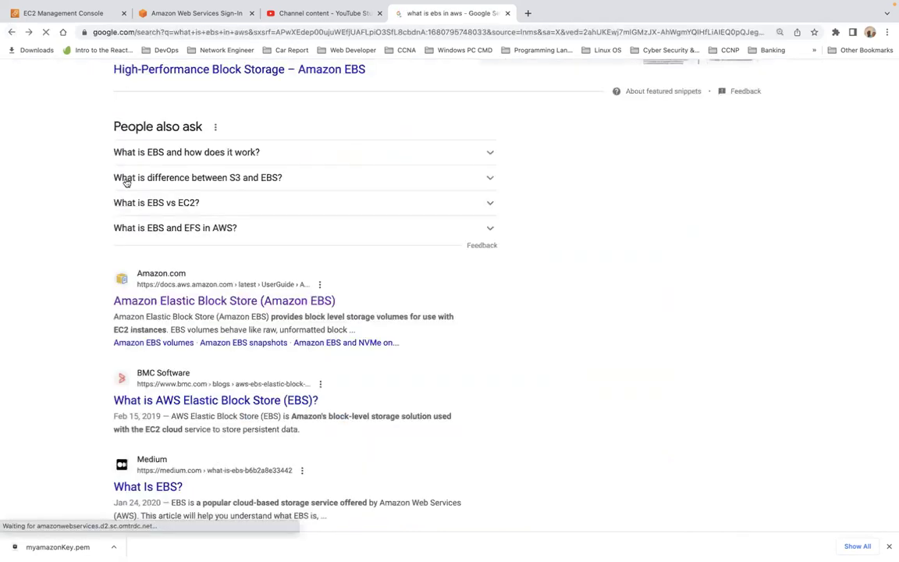
{"action": "scroll", "coordinate": [262, 299], "scroll_direction": "up", "scroll_amount": 3}
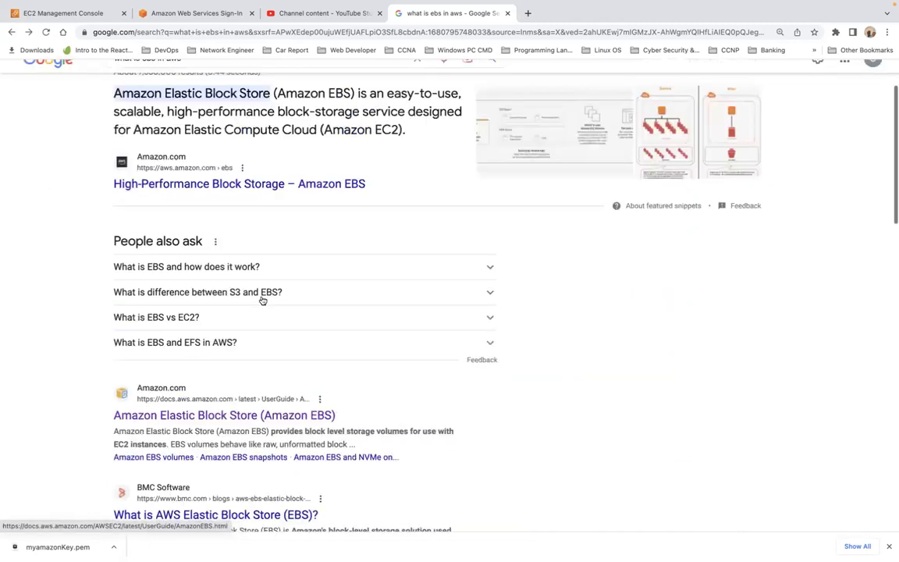
{"action": "scroll", "coordinate": [263, 300], "scroll_direction": "down", "scroll_amount": 2}
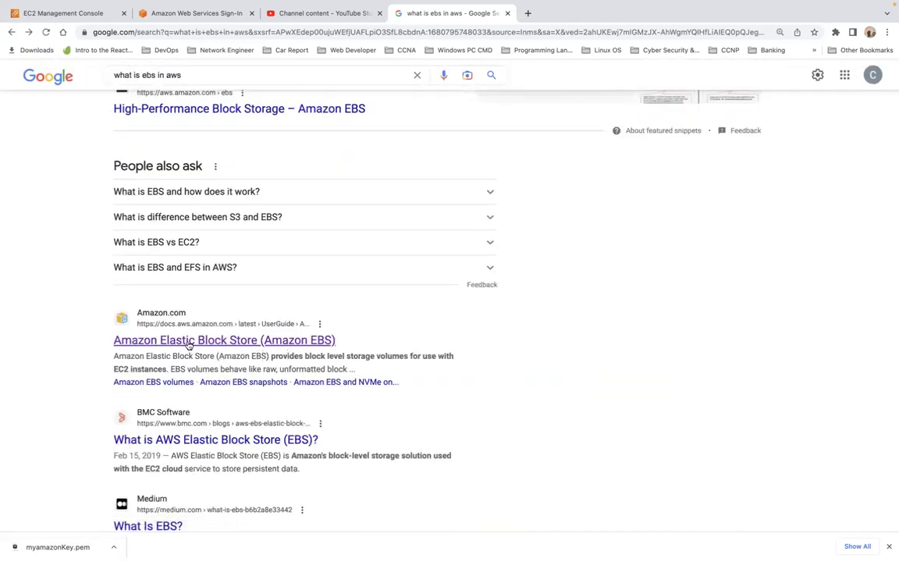
{"action": "scroll", "coordinate": [244, 341], "scroll_direction": "up", "scroll_amount": 2}
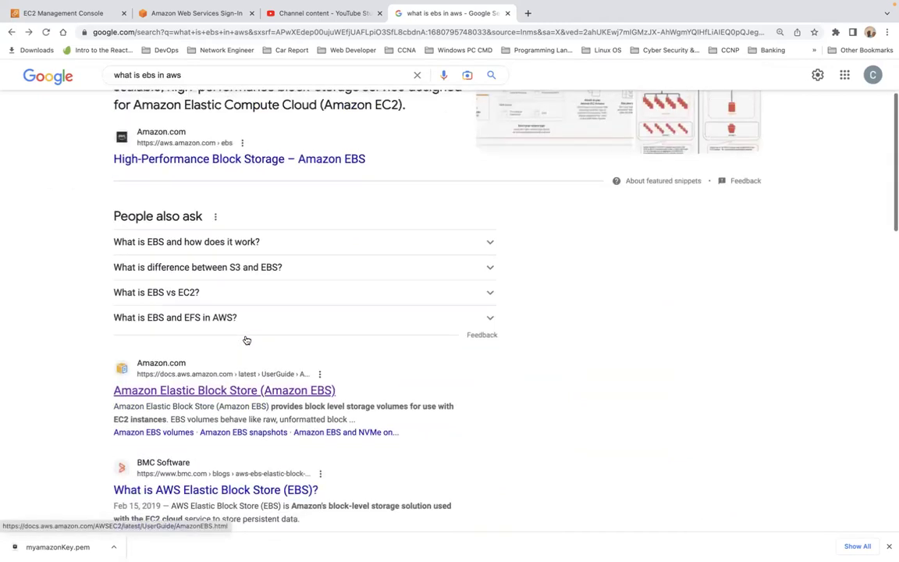
{"action": "scroll", "coordinate": [247, 340], "scroll_direction": "down", "scroll_amount": 5}
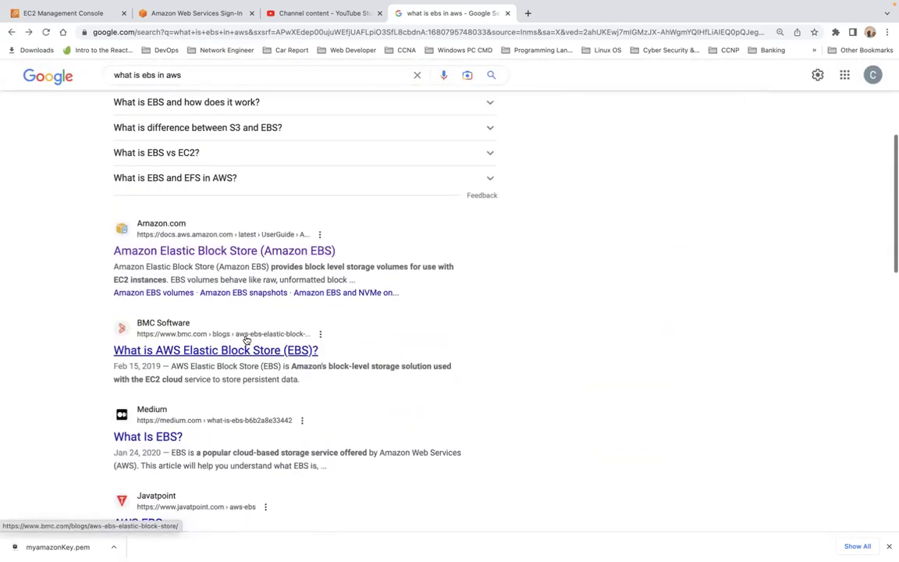
{"action": "scroll", "coordinate": [245, 338], "scroll_direction": "down", "scroll_amount": 3}
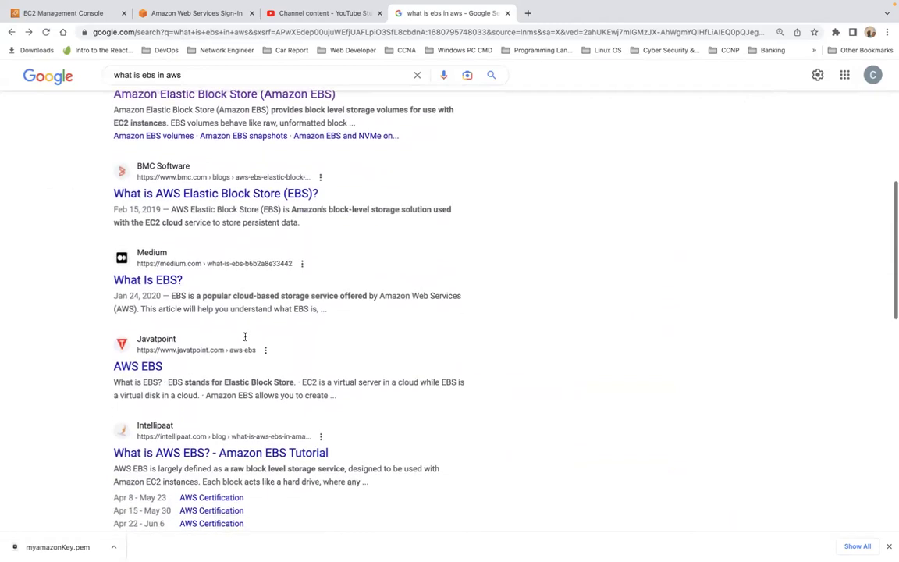
{"action": "scroll", "coordinate": [246, 341], "scroll_direction": "up", "scroll_amount": 5}
{"action": "scroll", "coordinate": [245, 344], "scroll_direction": "up", "scroll_amount": 2}
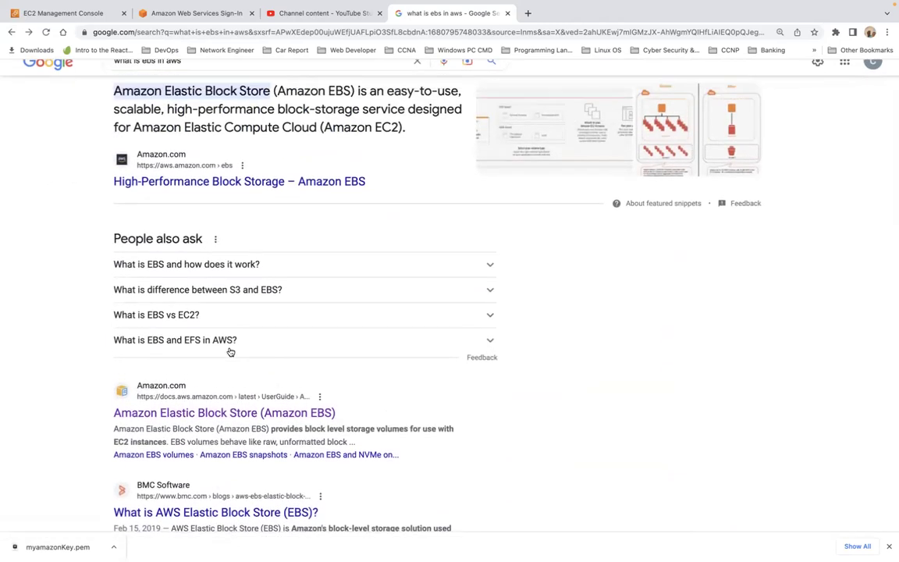
{"action": "scroll", "coordinate": [231, 352], "scroll_direction": "up", "scroll_amount": 1}
{"action": "scroll", "coordinate": [231, 353], "scroll_direction": "up", "scroll_amount": 2}
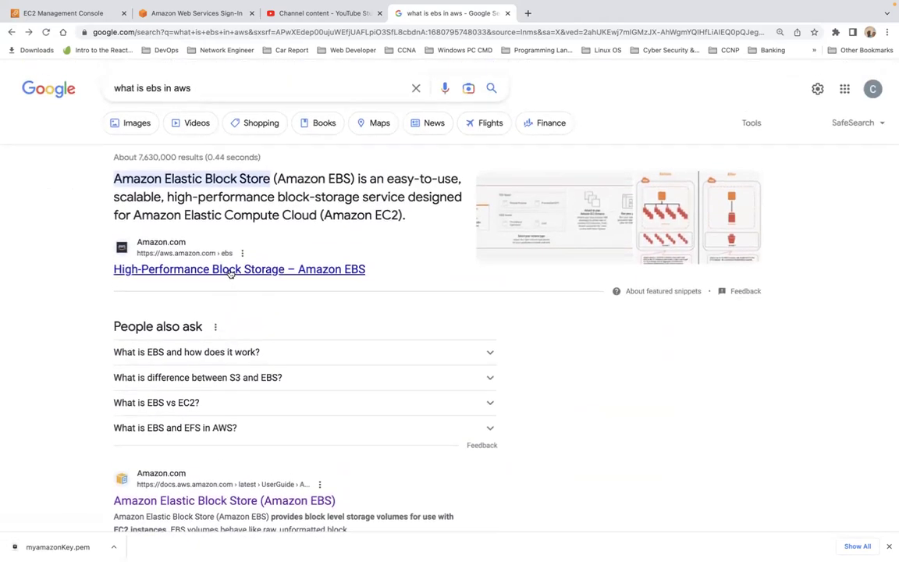
{"action": "left_click", "coordinate": [230, 271]}
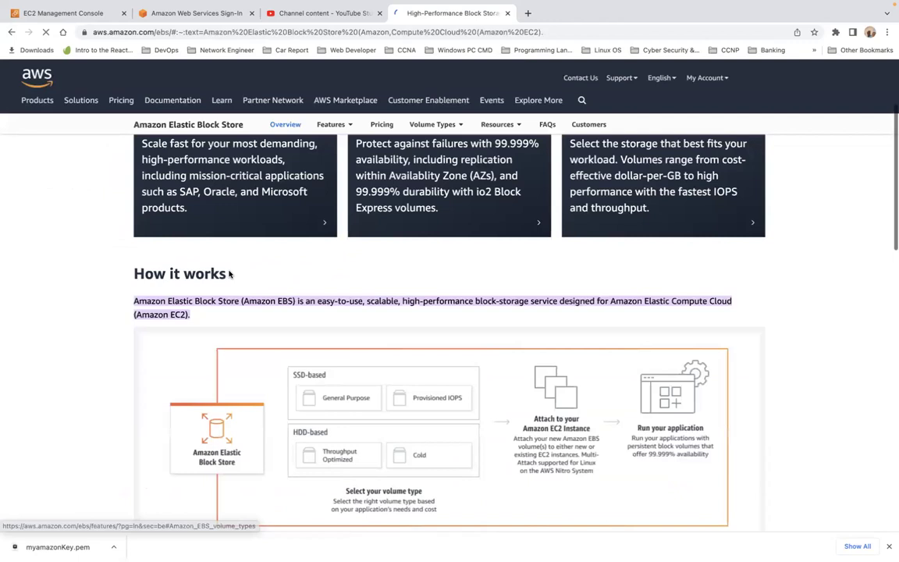
{"action": "scroll", "coordinate": [265, 292], "scroll_direction": "up", "scroll_amount": 3}
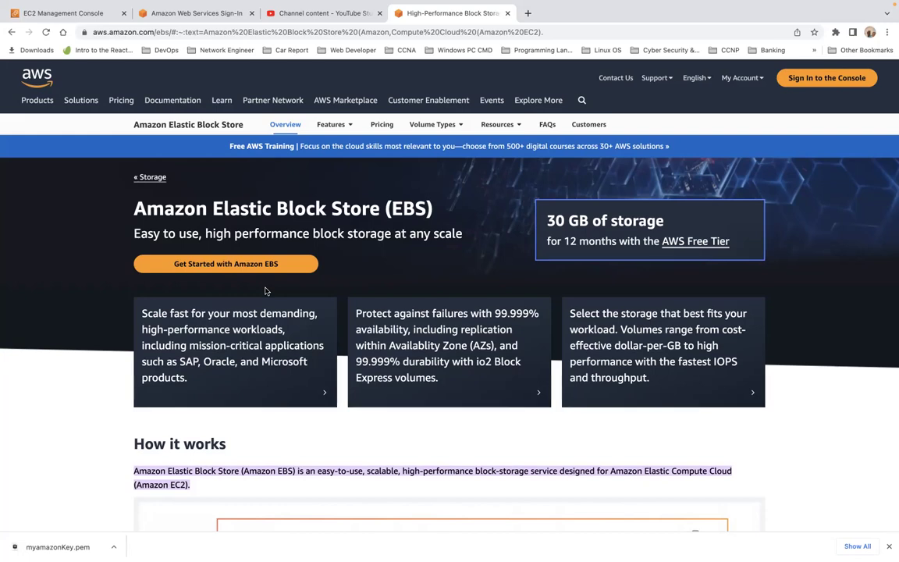
Step: Read the Amazon EBS overview page, enlarging the How it works diagram and looking through the Use cases section
{"action": "scroll", "coordinate": [259, 340], "scroll_direction": "down", "scroll_amount": 3}
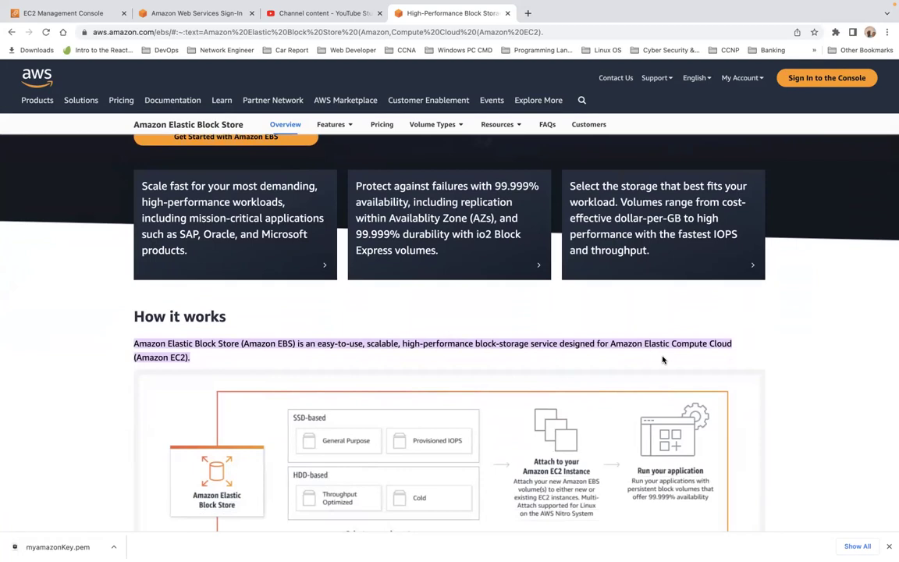
{"action": "scroll", "coordinate": [663, 360], "scroll_direction": "down", "scroll_amount": 2}
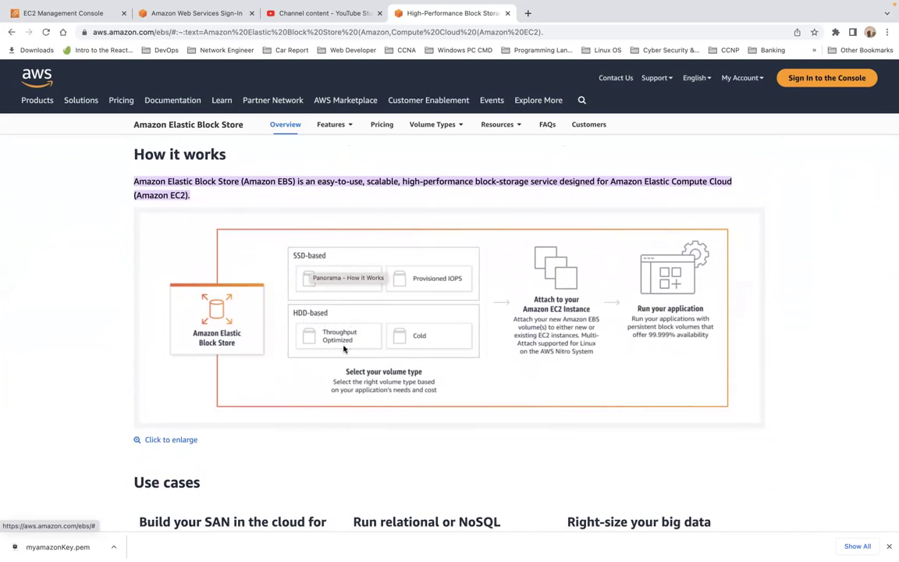
{"action": "left_click", "coordinate": [368, 231]}
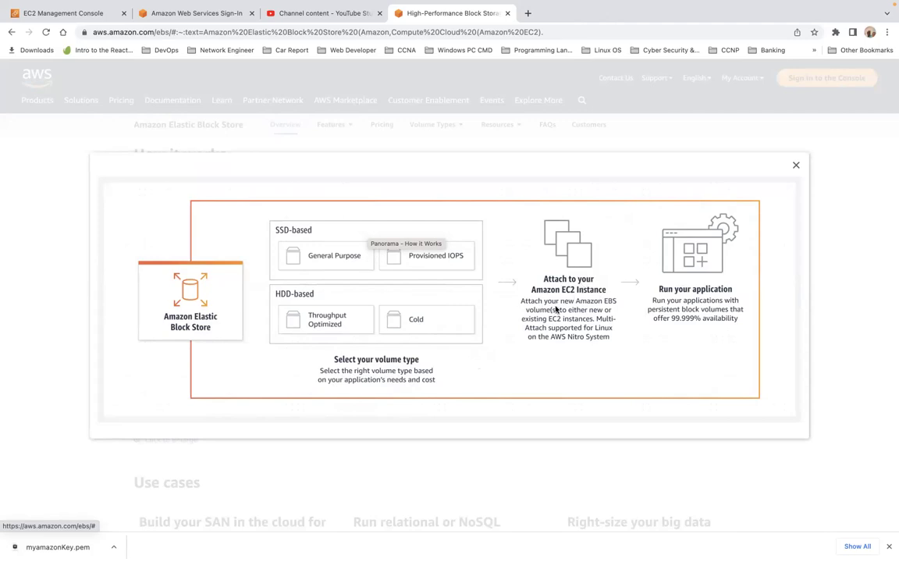
{"action": "left_click", "coordinate": [795, 165]}
{"action": "scroll", "coordinate": [623, 334], "scroll_direction": "down", "scroll_amount": 5}
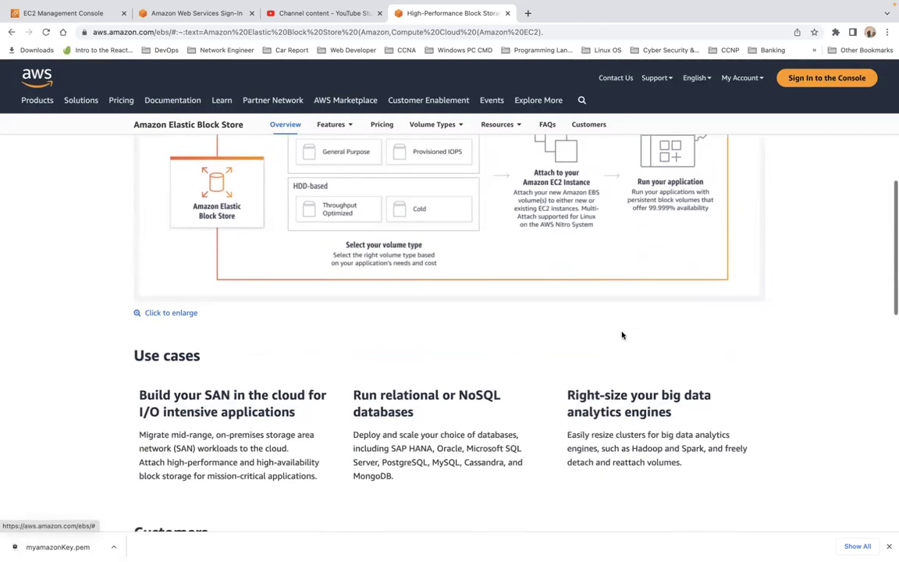
{"action": "scroll", "coordinate": [623, 335], "scroll_direction": "down", "scroll_amount": 4}
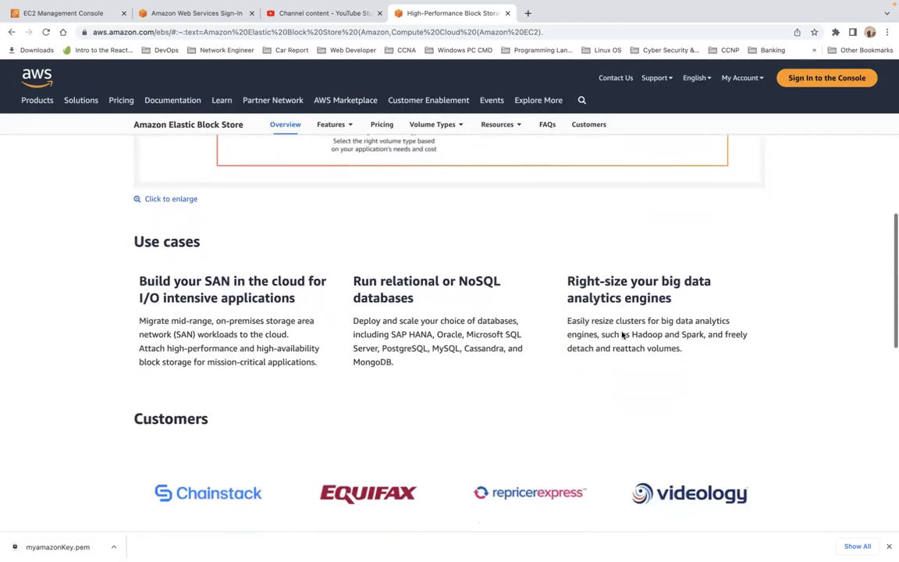
{"action": "scroll", "coordinate": [622, 335], "scroll_direction": "up", "scroll_amount": 4}
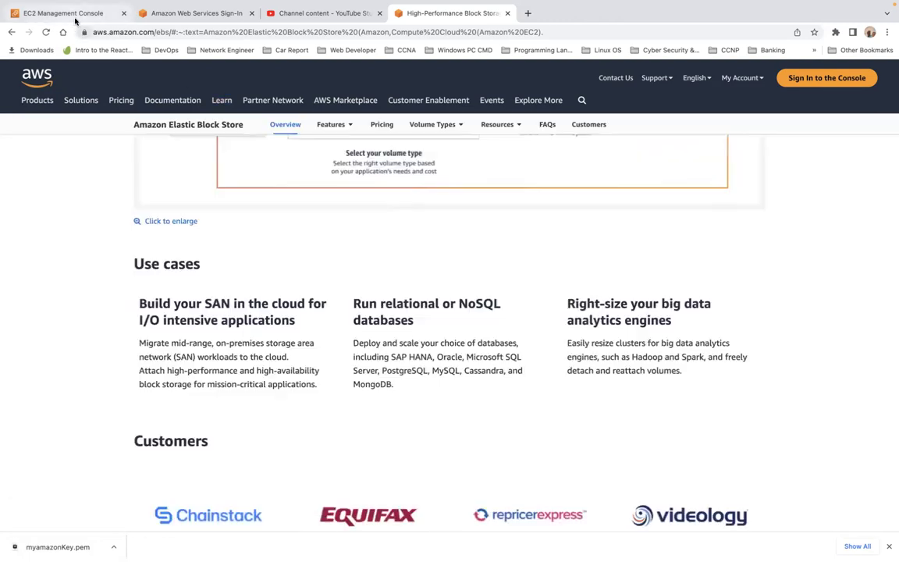
Step: Switch back to the EC2 console and examine the block device columns in My Web Server's storage details
{"action": "left_click", "coordinate": [69, 13]}
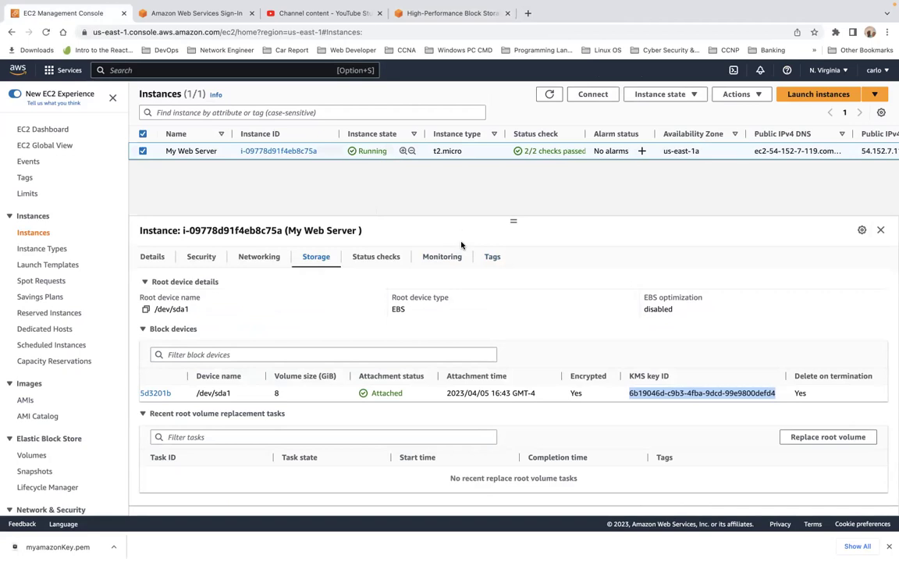
{"action": "scroll", "coordinate": [378, 407], "scroll_direction": "left", "scroll_amount": 3}
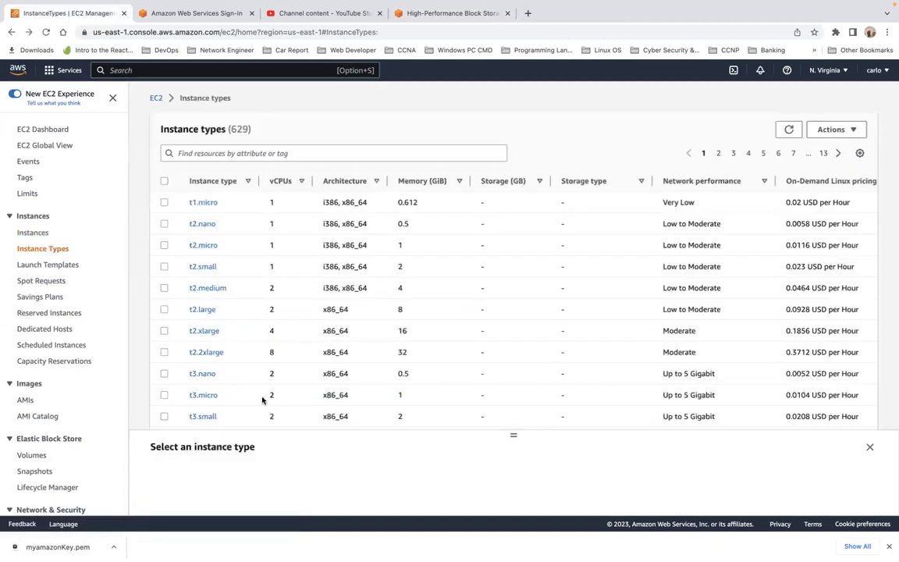
{"action": "scroll", "coordinate": [156, 315], "scroll_direction": "right", "scroll_amount": 5}
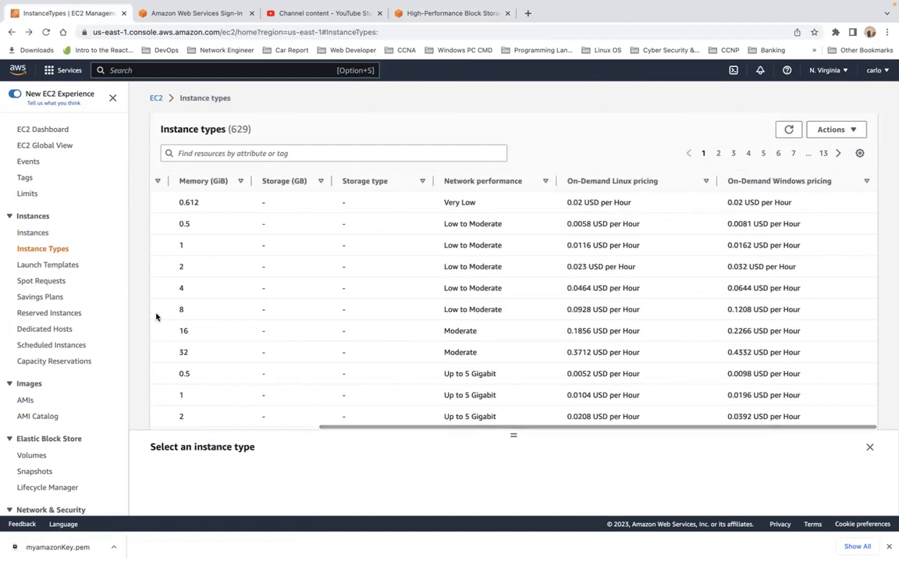
{"action": "left_click", "coordinate": [34, 233]}
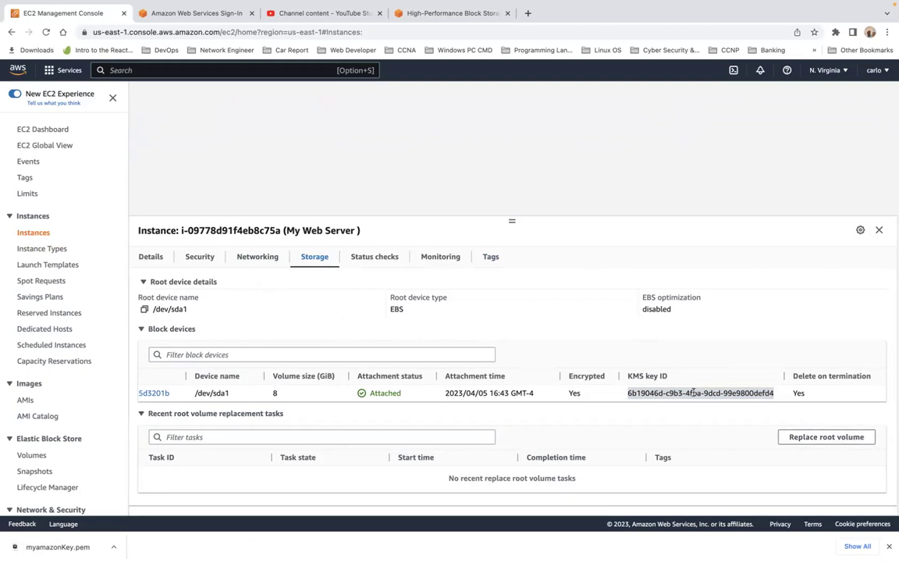
{"action": "scroll", "coordinate": [694, 393], "scroll_direction": "left", "scroll_amount": 5}
{"action": "scroll", "coordinate": [694, 394], "scroll_direction": "left", "scroll_amount": 3}
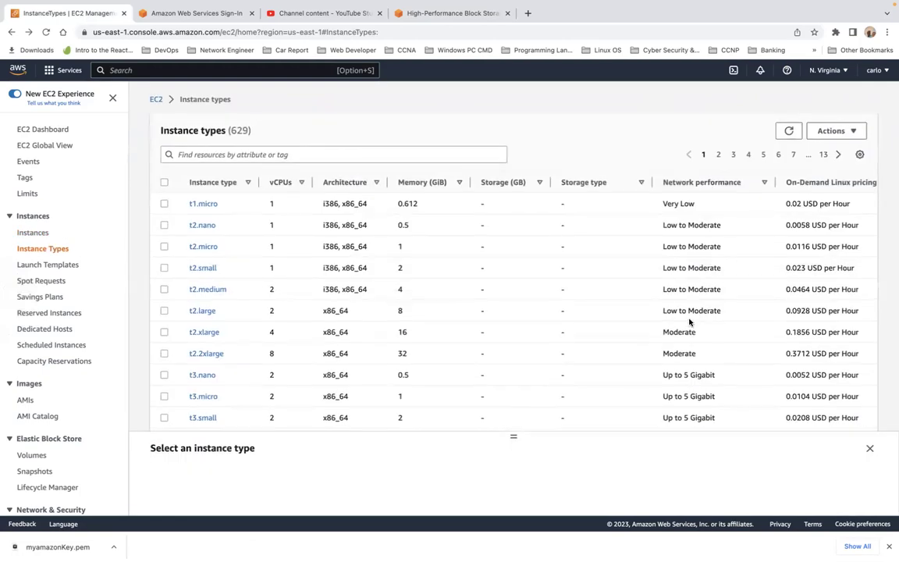
{"action": "left_click", "coordinate": [34, 233]}
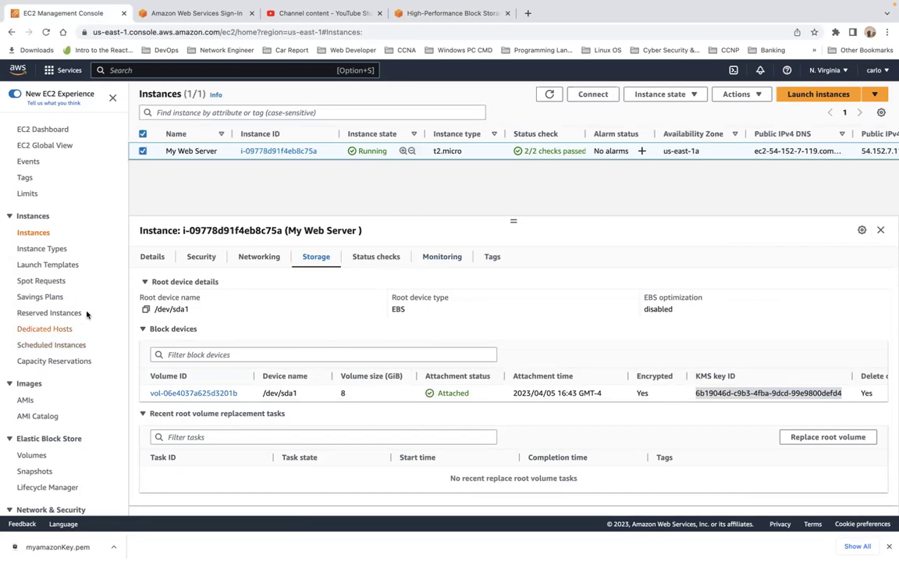
Step: Open the list of Elastic Block Store volumes and look at the existing volume
{"action": "scroll", "coordinate": [84, 361], "scroll_direction": "down", "scroll_amount": 2}
{"action": "scroll", "coordinate": [84, 362], "scroll_direction": "down", "scroll_amount": 2}
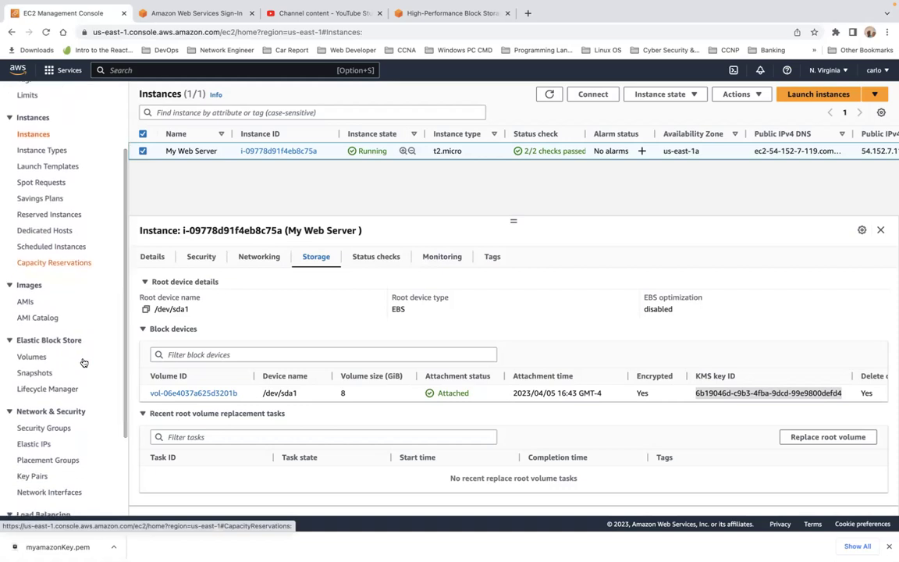
{"action": "left_click", "coordinate": [32, 360]}
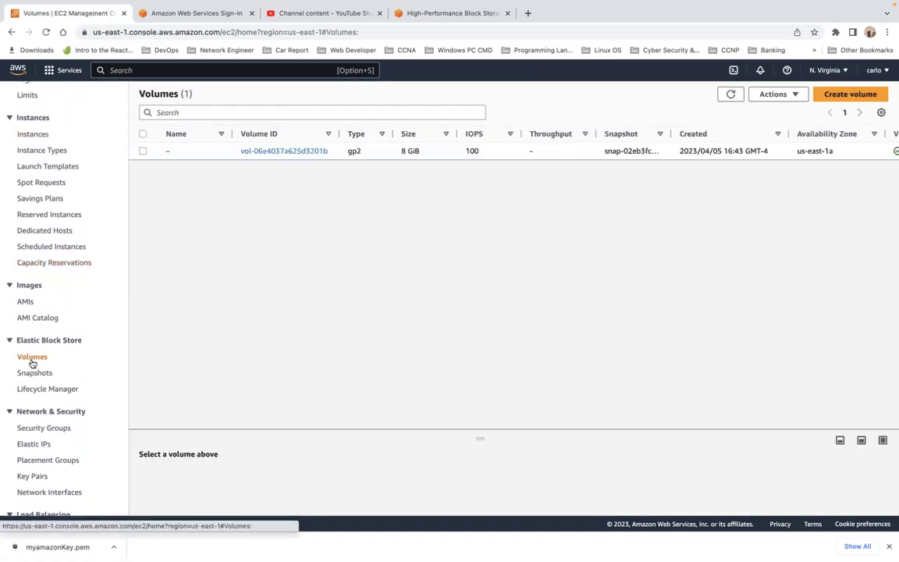
{"action": "scroll", "coordinate": [50, 176], "scroll_direction": "up", "scroll_amount": 4}
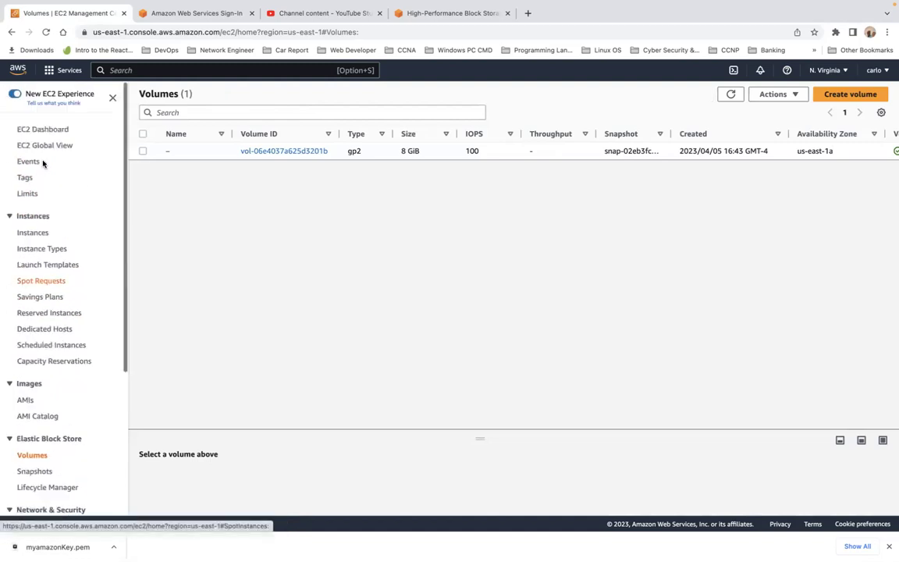
Step: Open the volume attached to the My Web Server instance and review its details, available actions and status checks
{"action": "left_click", "coordinate": [34, 233]}
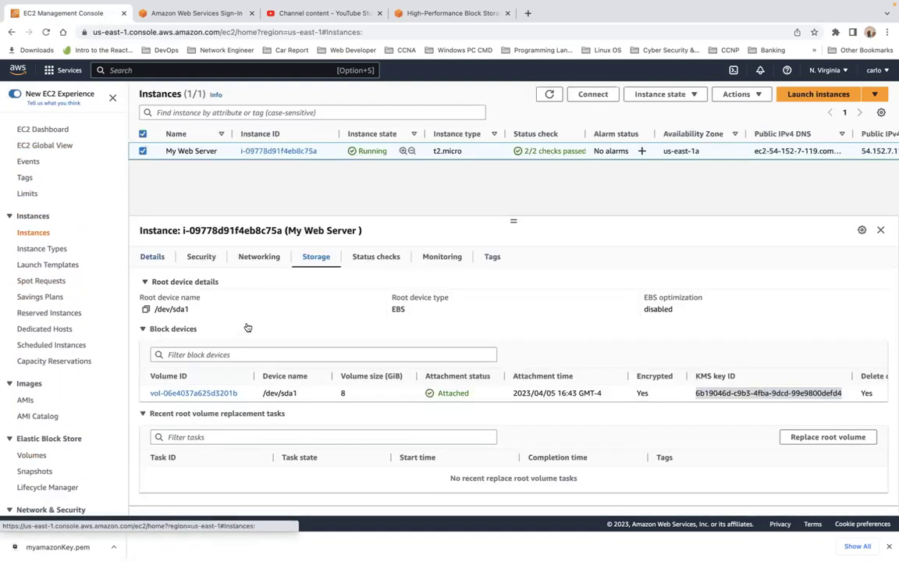
{"action": "left_click", "coordinate": [208, 394]}
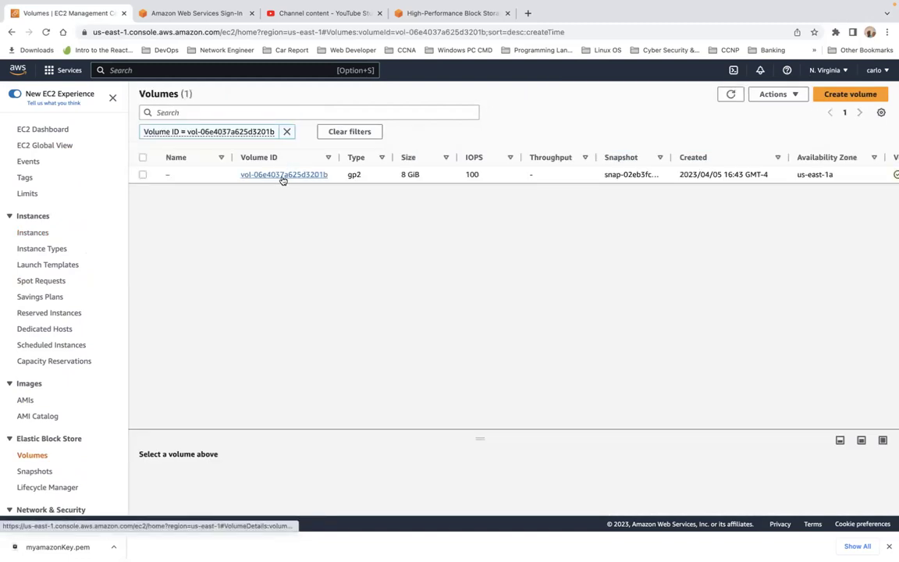
{"action": "left_click", "coordinate": [282, 175]}
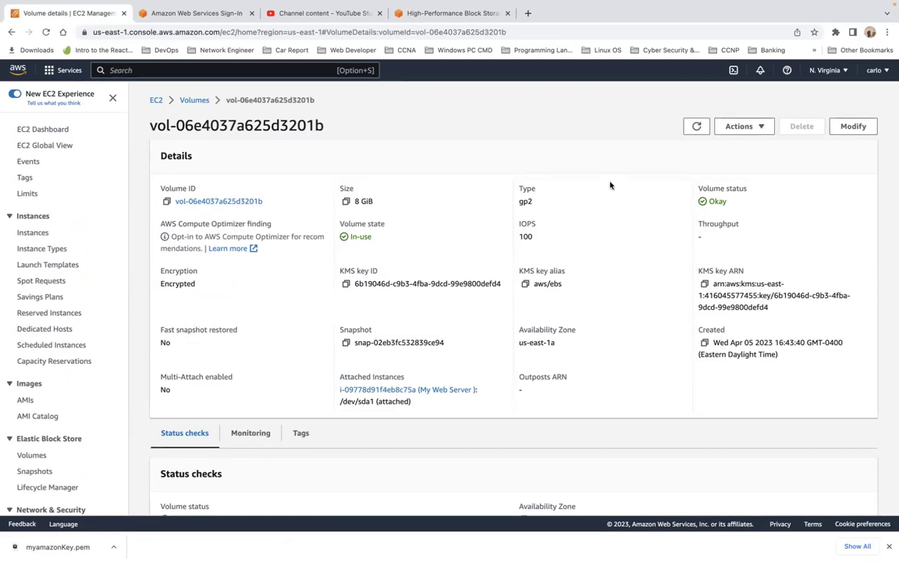
{"action": "scroll", "coordinate": [761, 193], "scroll_direction": "down", "scroll_amount": 2}
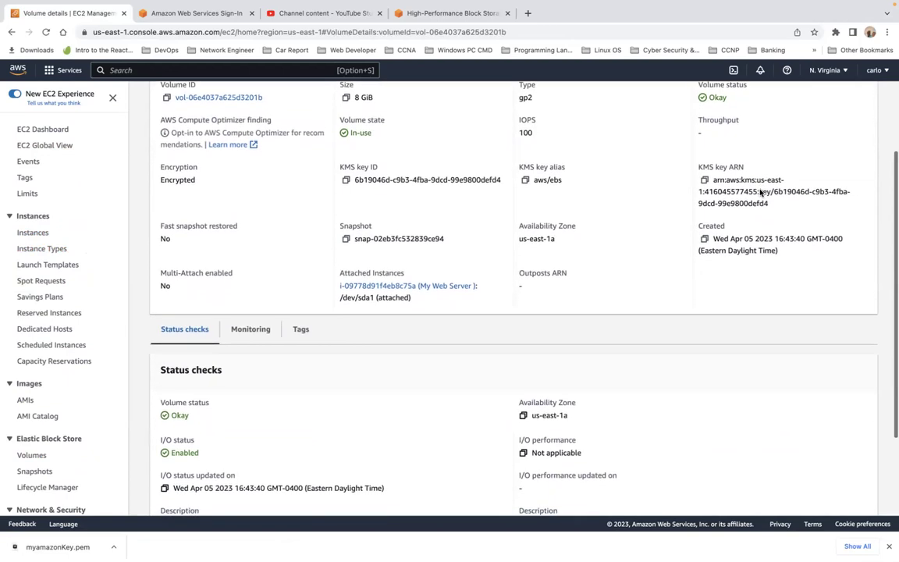
{"action": "scroll", "coordinate": [761, 187], "scroll_direction": "up", "scroll_amount": 2}
{"action": "left_click", "coordinate": [754, 127]}
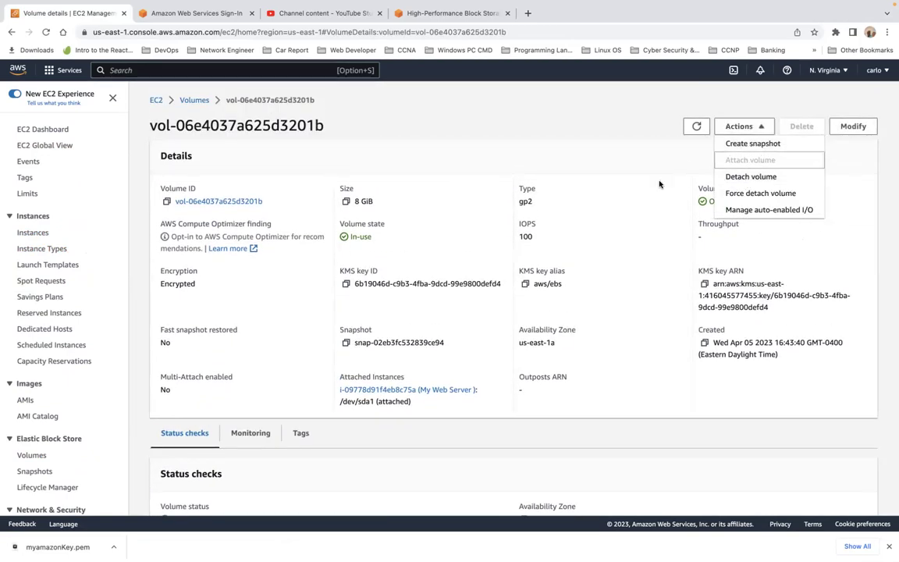
{"action": "scroll", "coordinate": [647, 201], "scroll_direction": "down", "scroll_amount": 3}
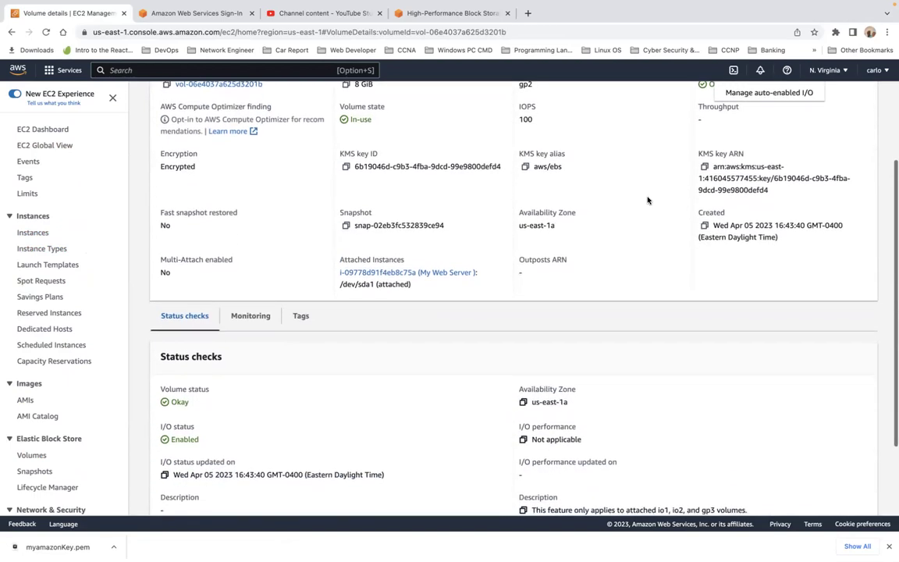
{"action": "scroll", "coordinate": [647, 201], "scroll_direction": "down", "scroll_amount": 2}
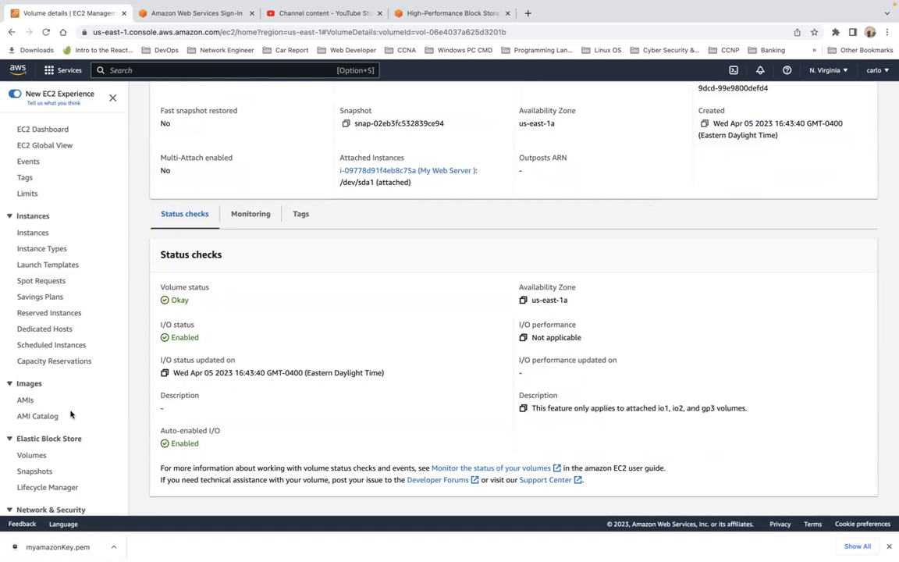
Step: Start creating a new EBS volume, review the volume type options and keep General Purpose SSD (gp2)
{"action": "scroll", "coordinate": [62, 422], "scroll_direction": "down", "scroll_amount": 1}
{"action": "left_click", "coordinate": [38, 431]}
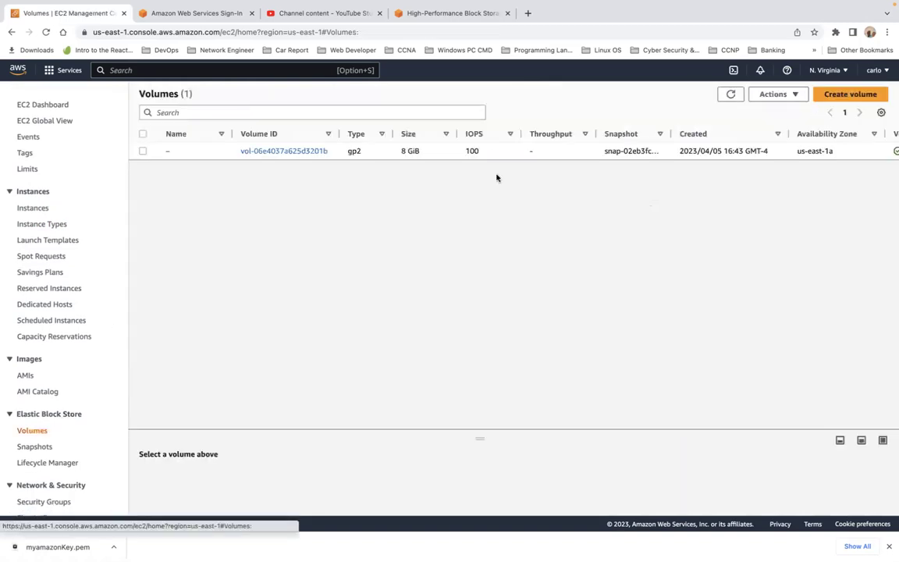
{"action": "left_click", "coordinate": [843, 97]}
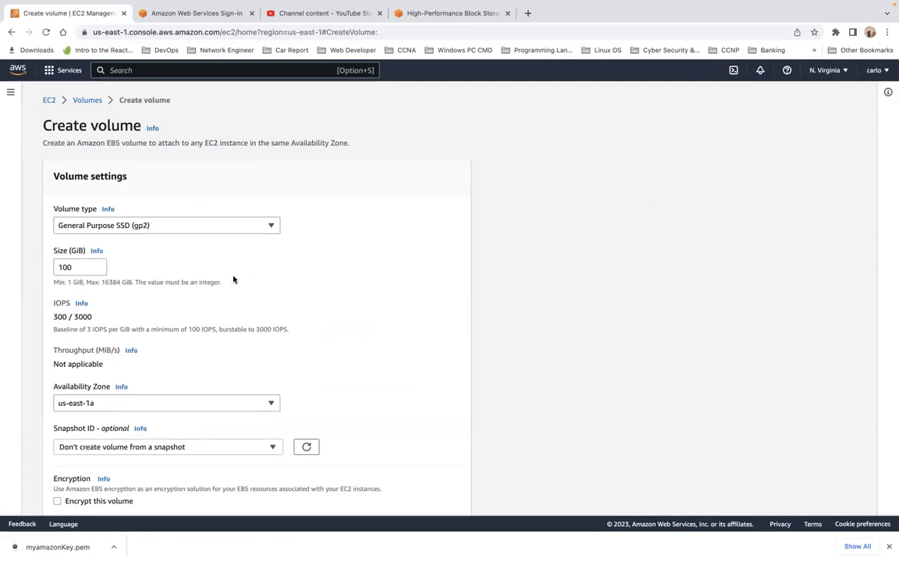
{"action": "left_click", "coordinate": [216, 230]}
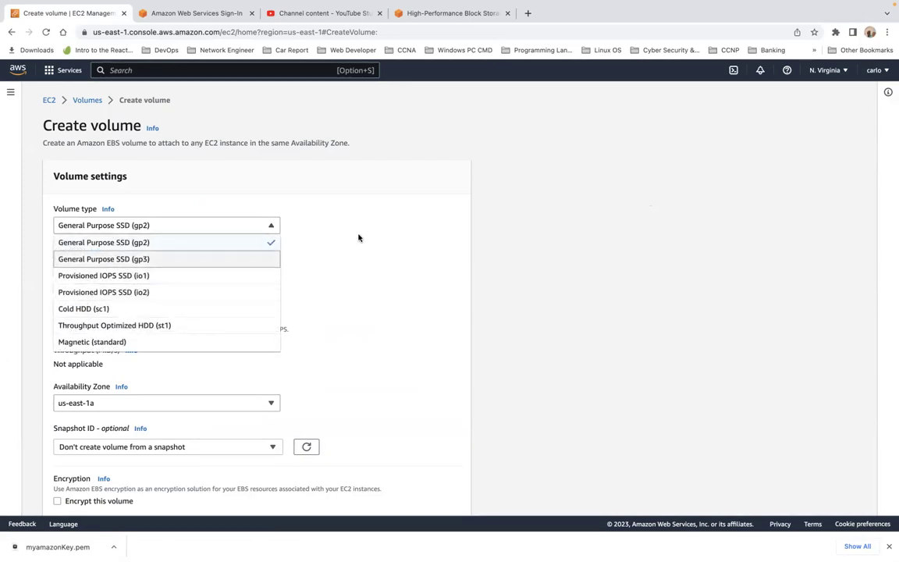
{"action": "left_click", "coordinate": [372, 247]}
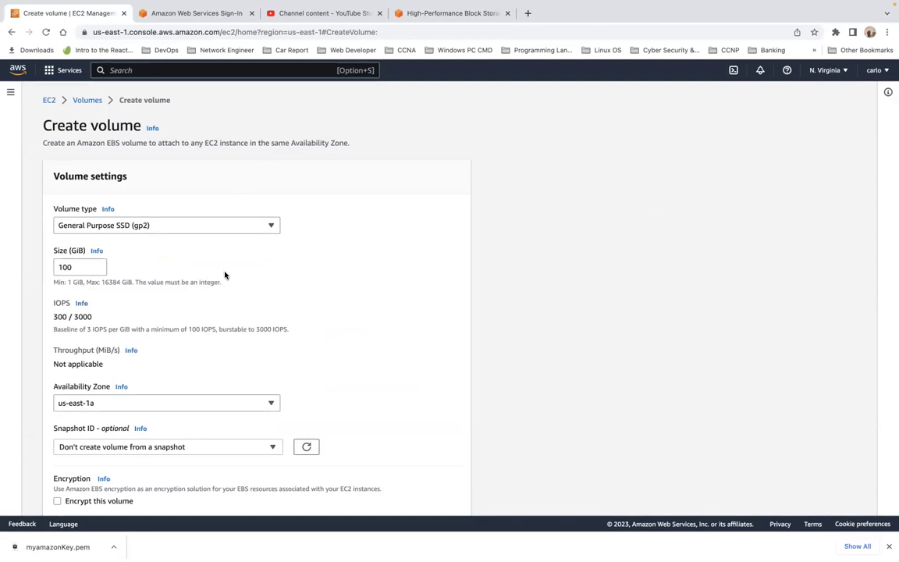
Step: Set the new volume's size to 4 GiB and review its Availability Zone, snapshot and encryption settings
{"action": "left_click", "coordinate": [76, 266]}
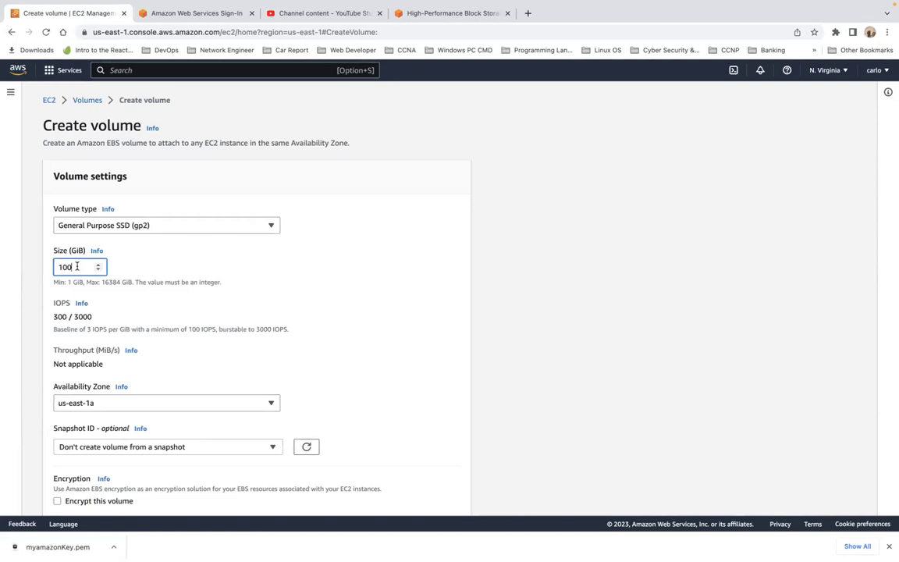
{"action": "key", "text": "BackSpace"}
{"action": "key", "text": "BackSpace"}
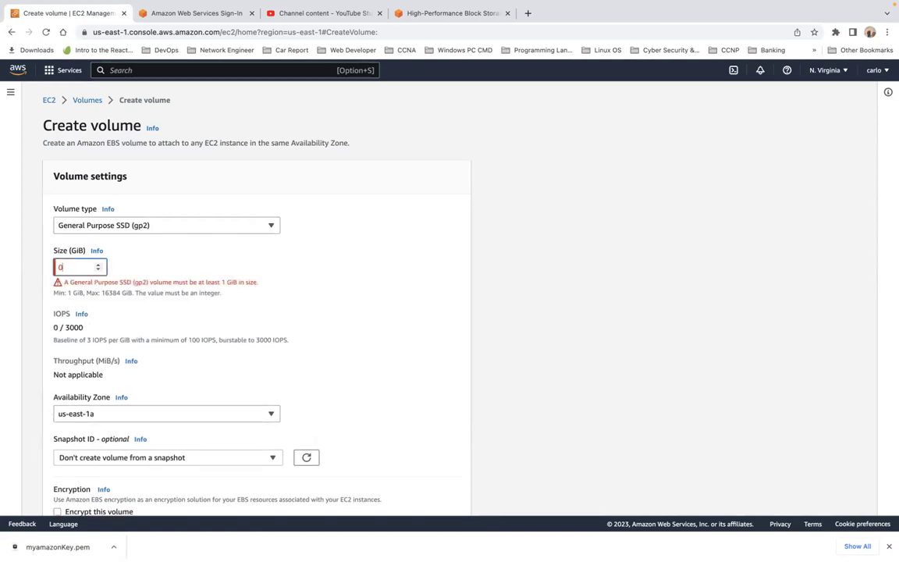
{"action": "key", "text": "BackSpace"}
{"action": "type", "text": "4"}
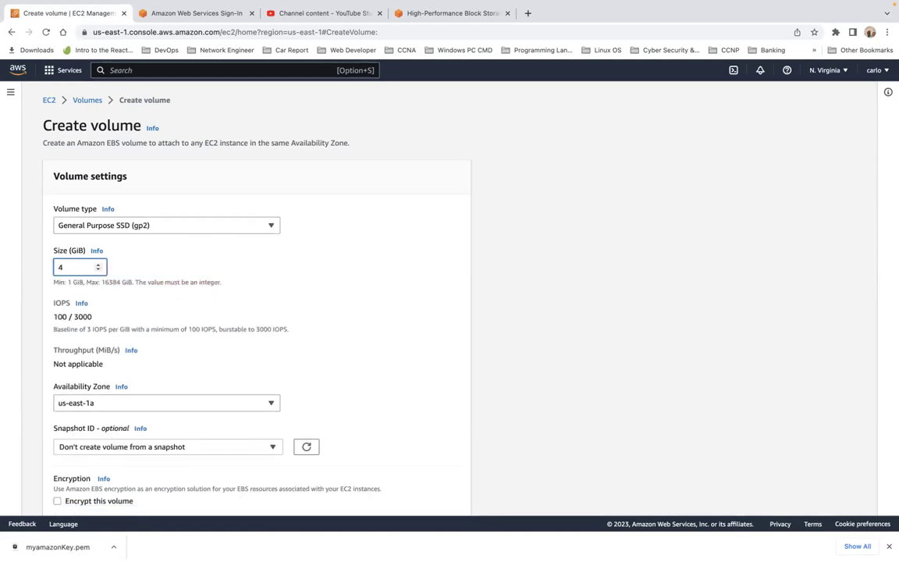
{"action": "left_click", "coordinate": [217, 282]}
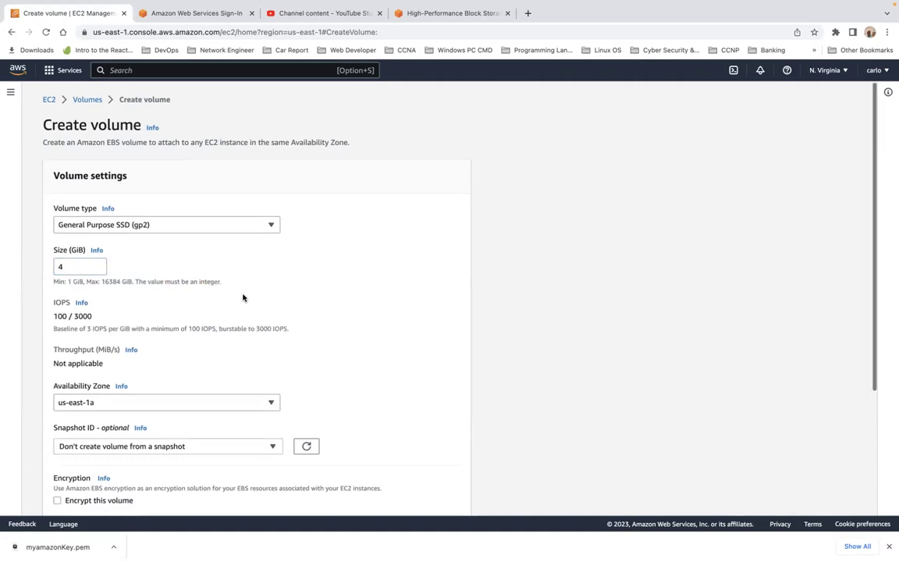
{"action": "scroll", "coordinate": [242, 297], "scroll_direction": "down", "scroll_amount": 1}
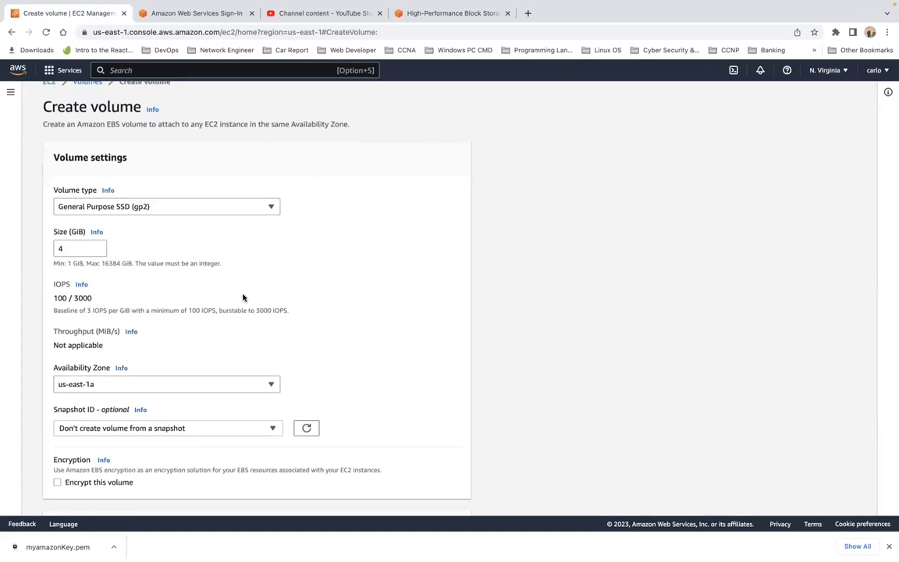
{"action": "scroll", "coordinate": [243, 298], "scroll_direction": "down", "scroll_amount": 3}
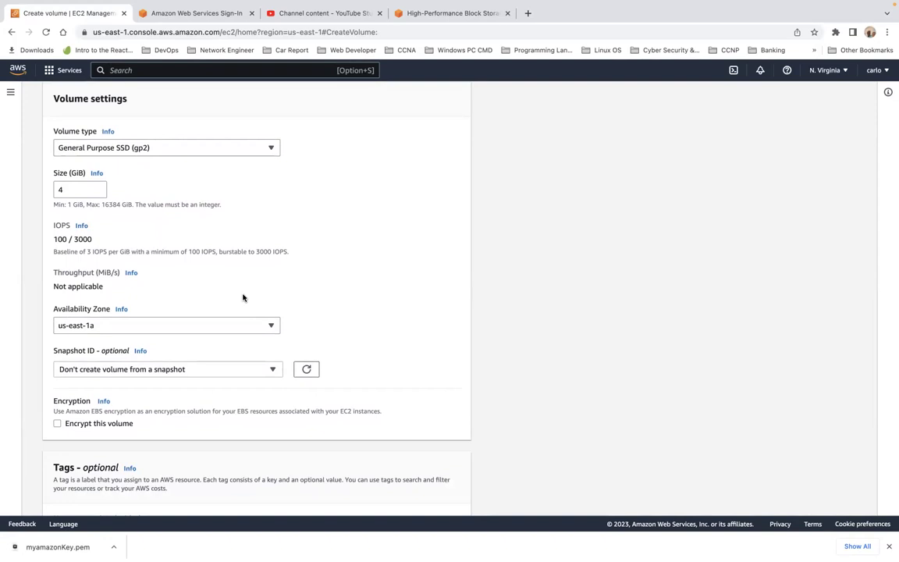
Step: Open the EC2 console in a second browser tab and show the details of the running My Web Server instance
{"action": "left_click", "coordinate": [297, 32]}
{"action": "key", "text": "super+c"}
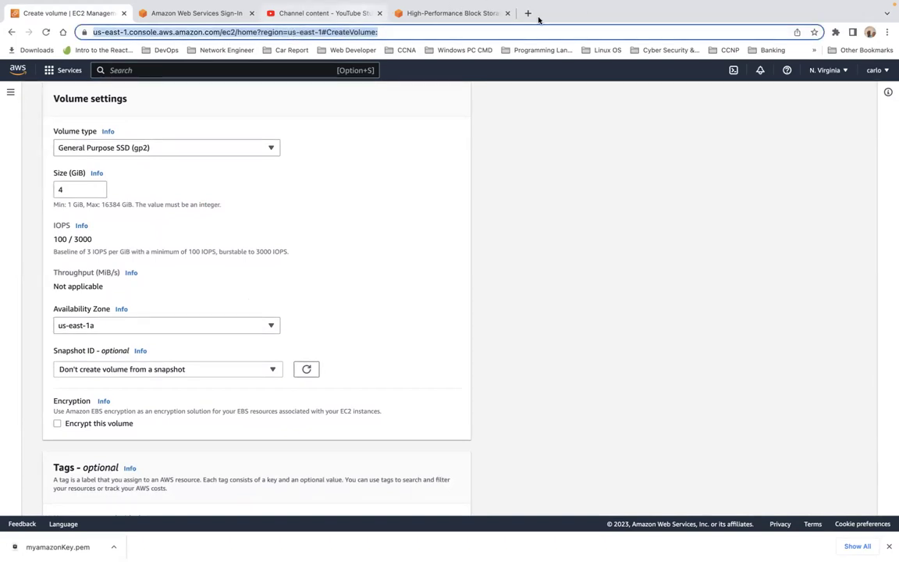
{"action": "mouse_move", "coordinate": [732, 11]}
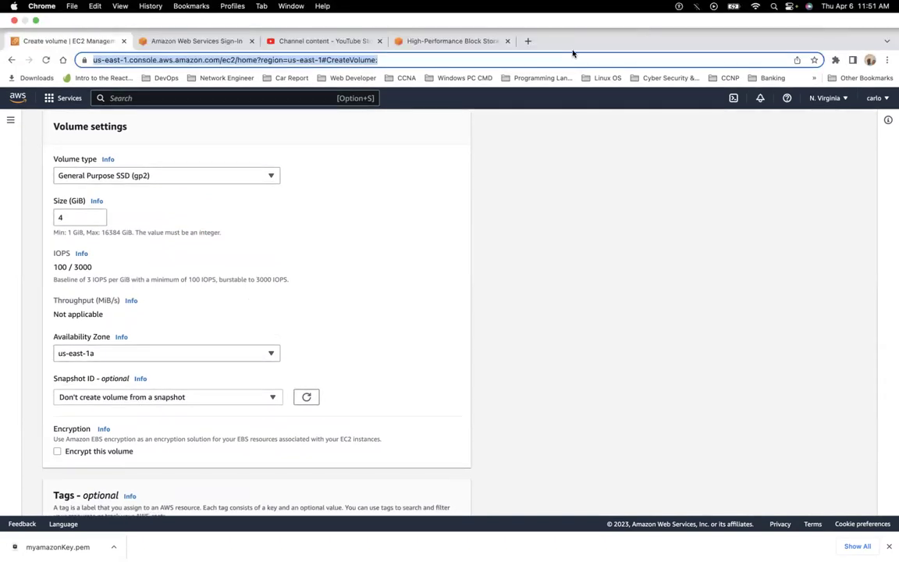
{"action": "left_click", "coordinate": [529, 43]}
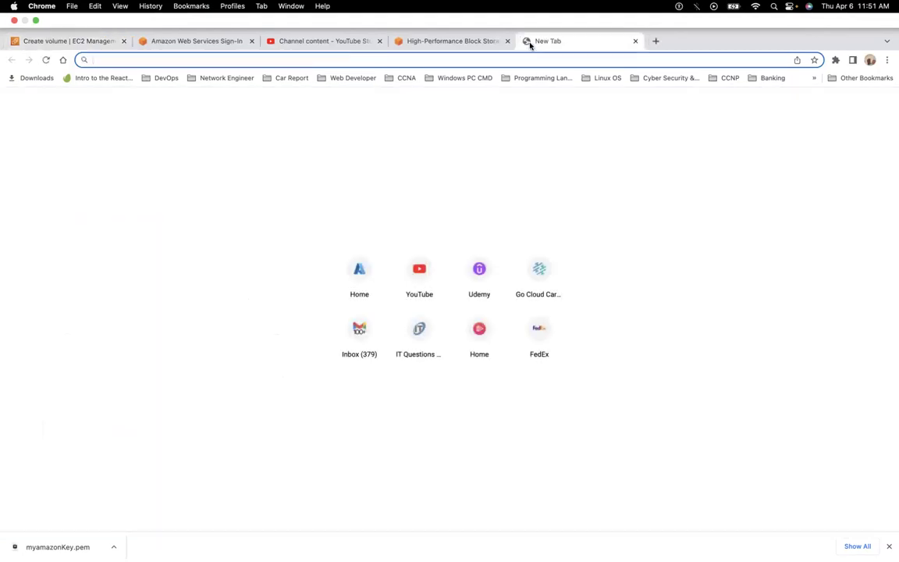
{"action": "key", "text": "super+v"}
{"action": "key", "text": "Return"}
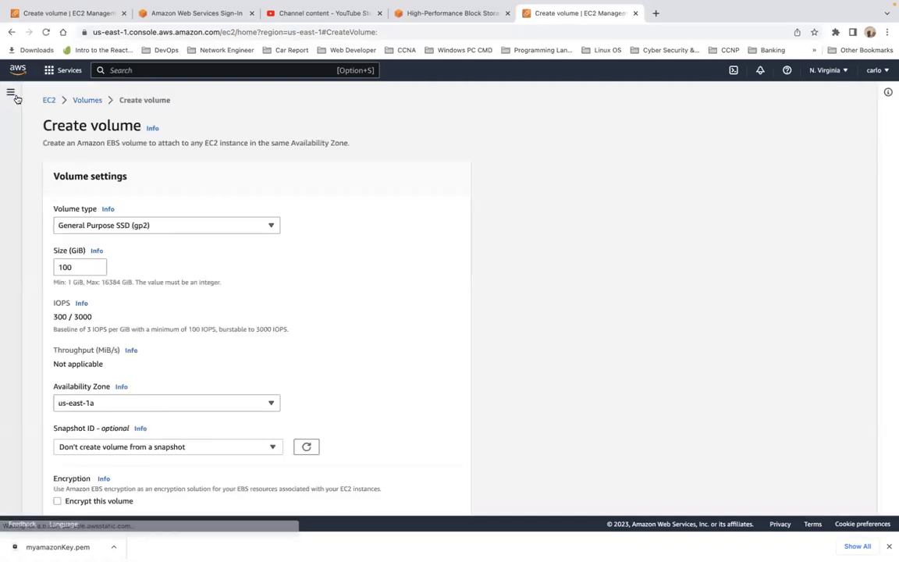
{"action": "left_click", "coordinate": [48, 100]}
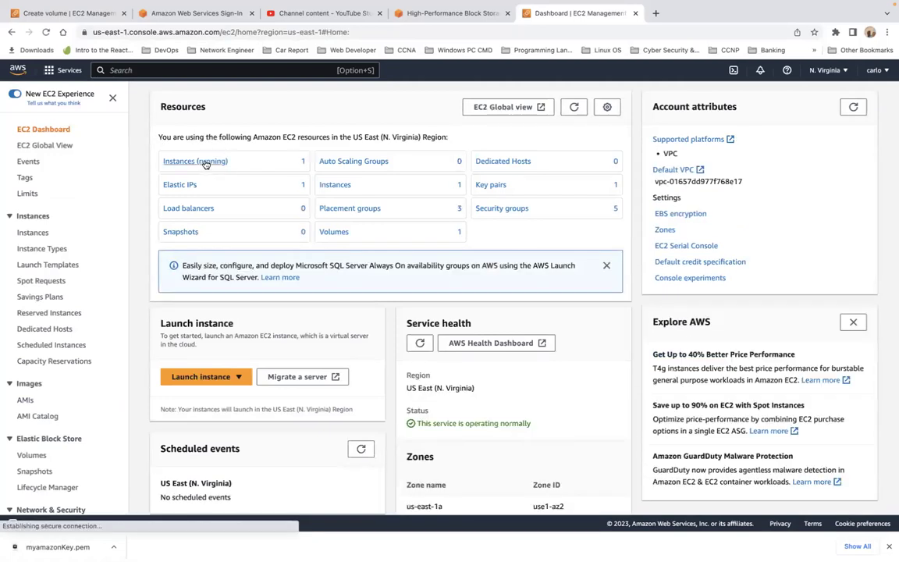
{"action": "left_click", "coordinate": [204, 162]}
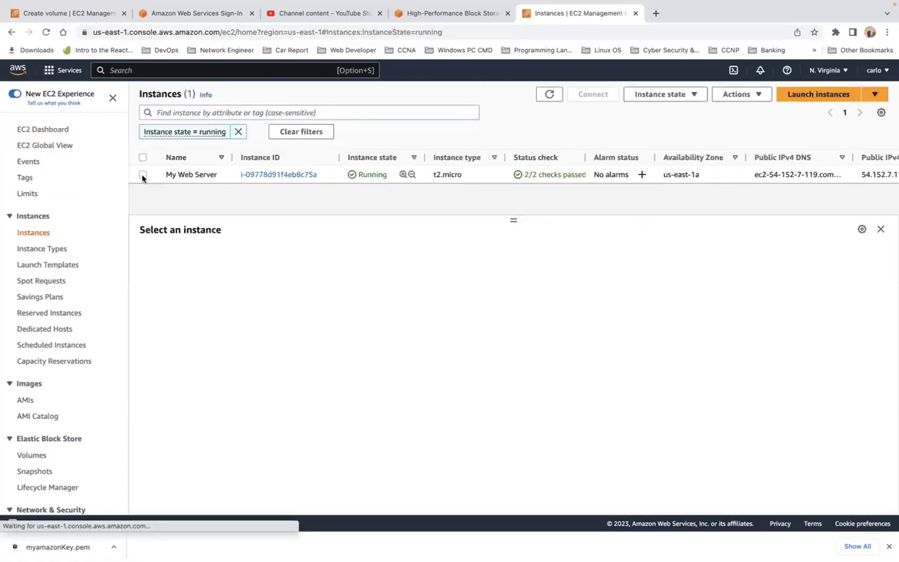
{"action": "left_click", "coordinate": [142, 175]}
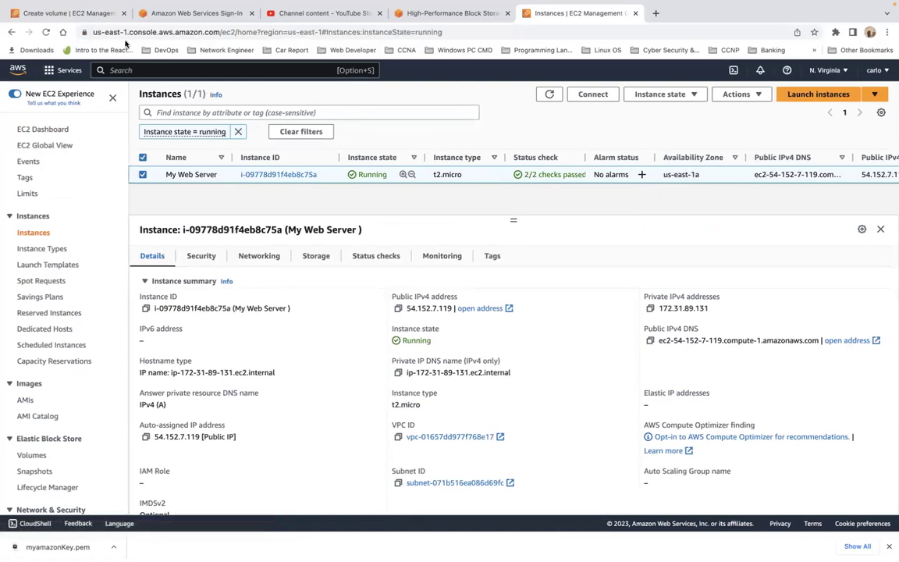
Step: Look up the My Web Server instance's Availability Zone in its networking details to compare with the new volume's settings
{"action": "left_click", "coordinate": [84, 17]}
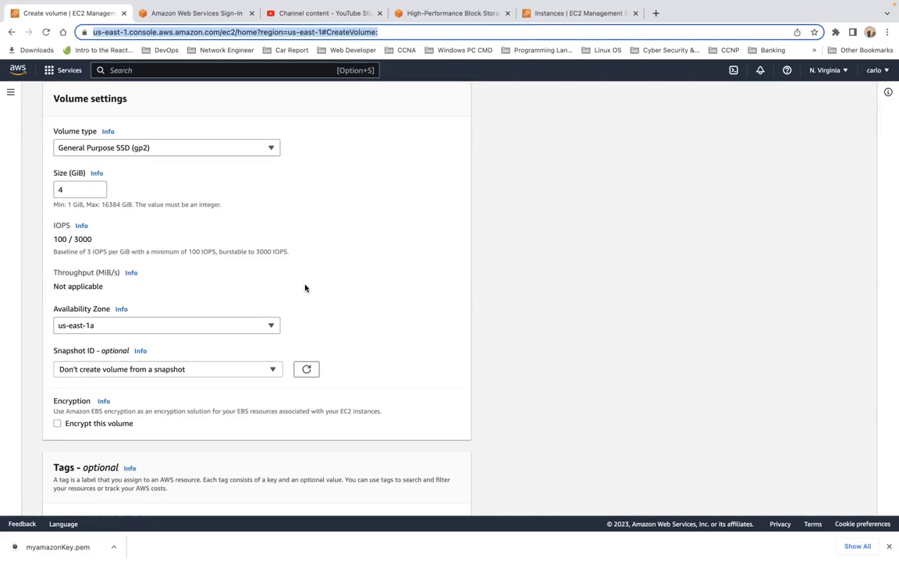
{"action": "mouse_move", "coordinate": [542, 6]}
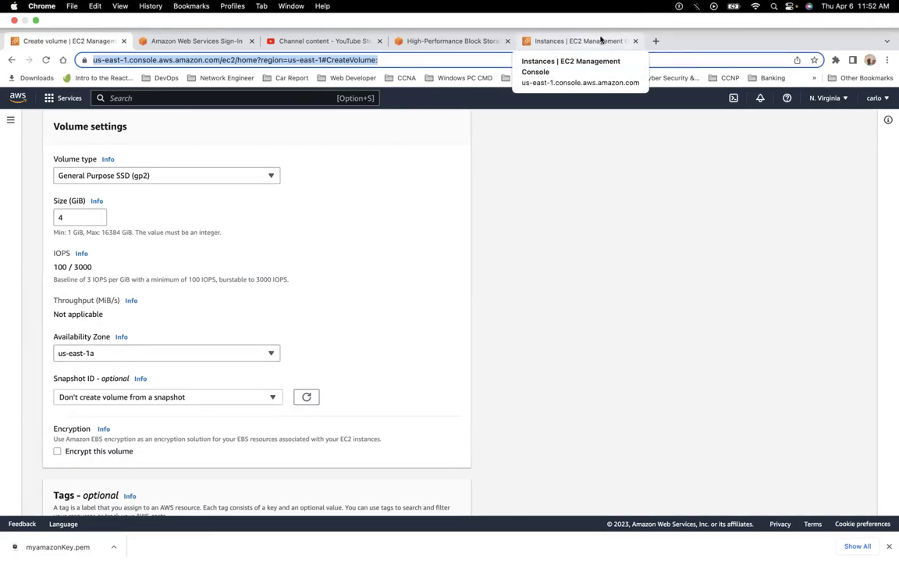
{"action": "left_click", "coordinate": [600, 41]}
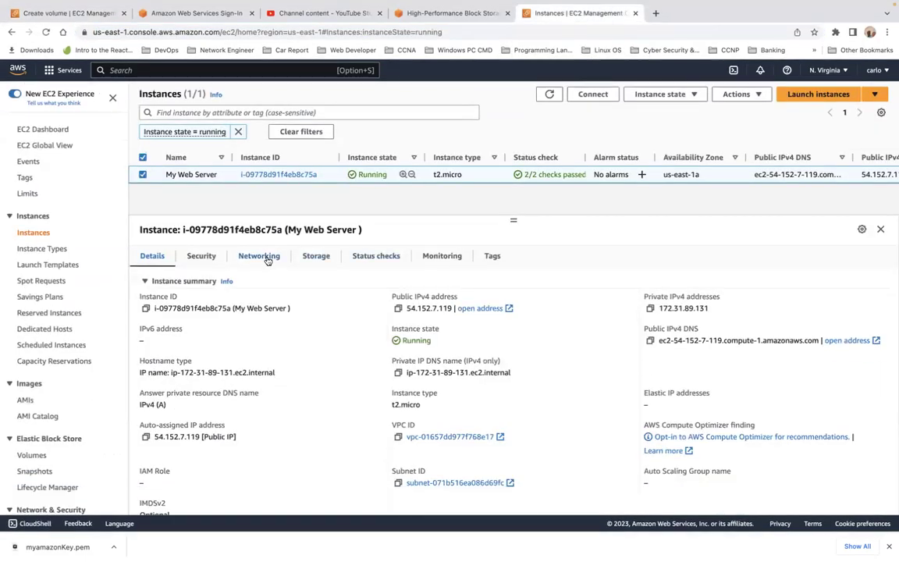
{"action": "left_click", "coordinate": [265, 262]}
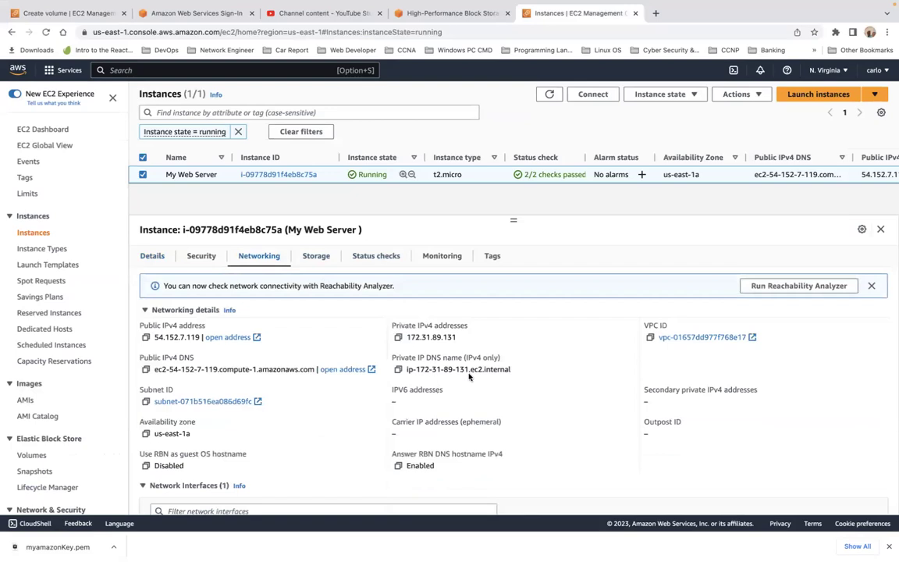
{"action": "scroll", "coordinate": [500, 378], "scroll_direction": "down", "scroll_amount": 2}
{"action": "scroll", "coordinate": [525, 382], "scroll_direction": "down", "scroll_amount": 2}
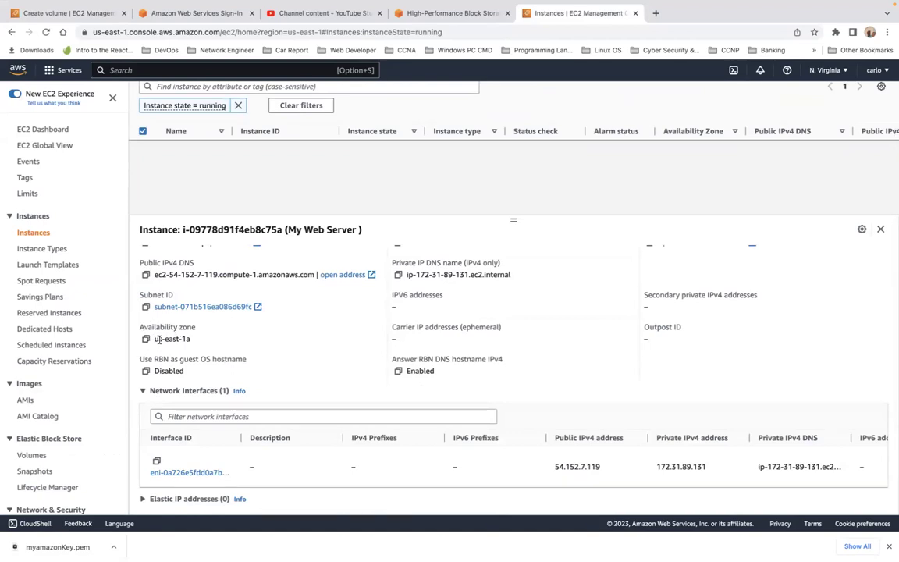
Step: Return to the new volume's settings, review the Availability Zone options and keep us-east-1a
{"action": "left_click", "coordinate": [68, 14]}
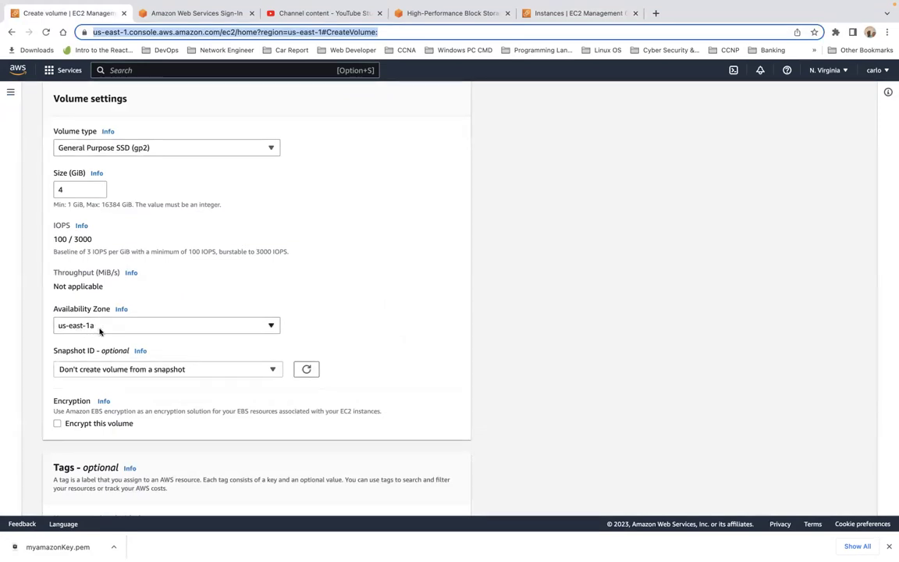
{"action": "left_click", "coordinate": [127, 331]}
{"action": "left_click", "coordinate": [126, 332]}
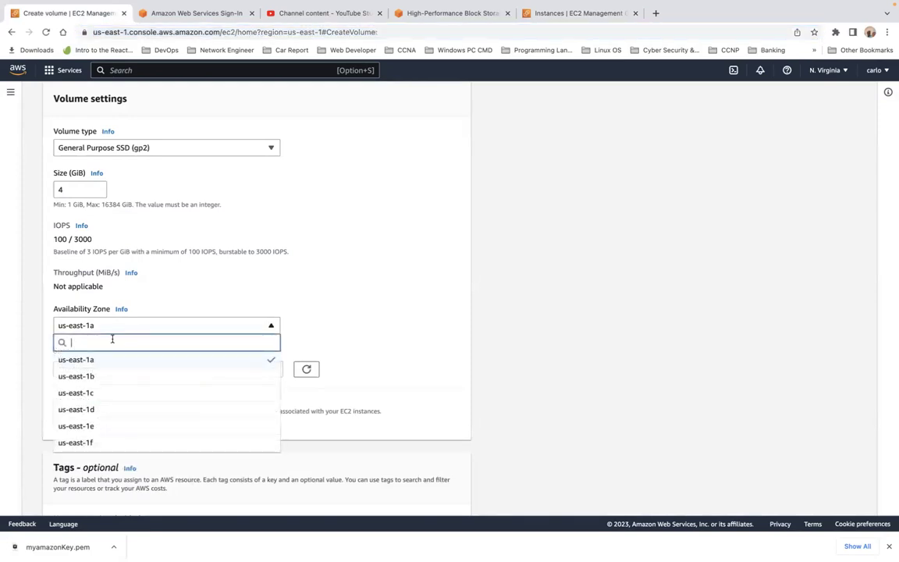
{"action": "left_click", "coordinate": [281, 266]}
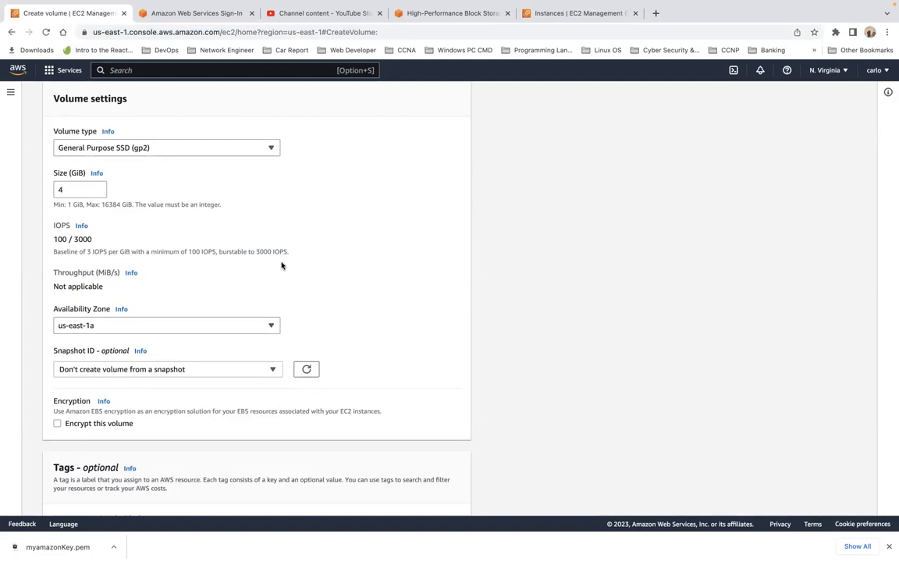
Step: Review the snapshot choices, keep "Don't create volume from a snapshot", and create the volume
{"action": "scroll", "coordinate": [247, 328], "scroll_direction": "down", "scroll_amount": 2}
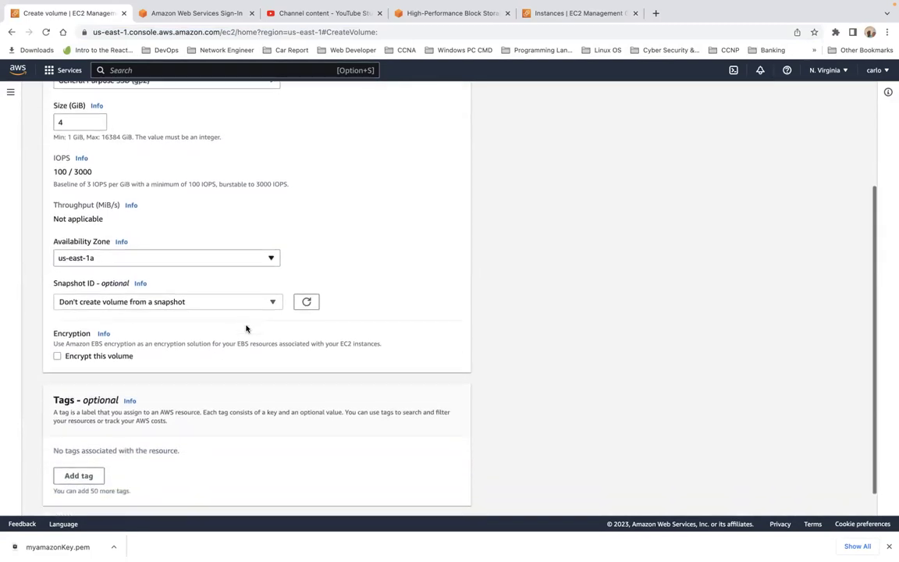
{"action": "scroll", "coordinate": [247, 328], "scroll_direction": "down", "scroll_amount": 1}
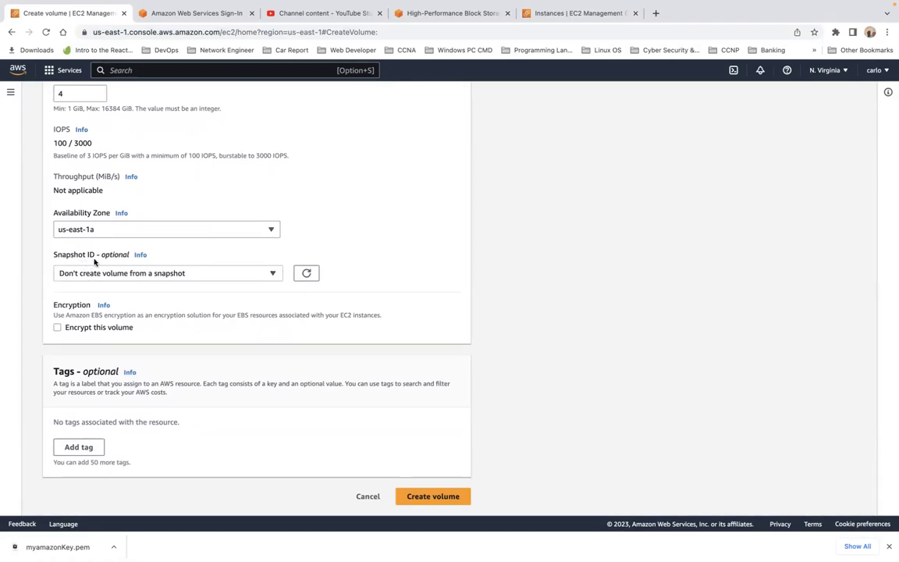
{"action": "left_click", "coordinate": [194, 272]}
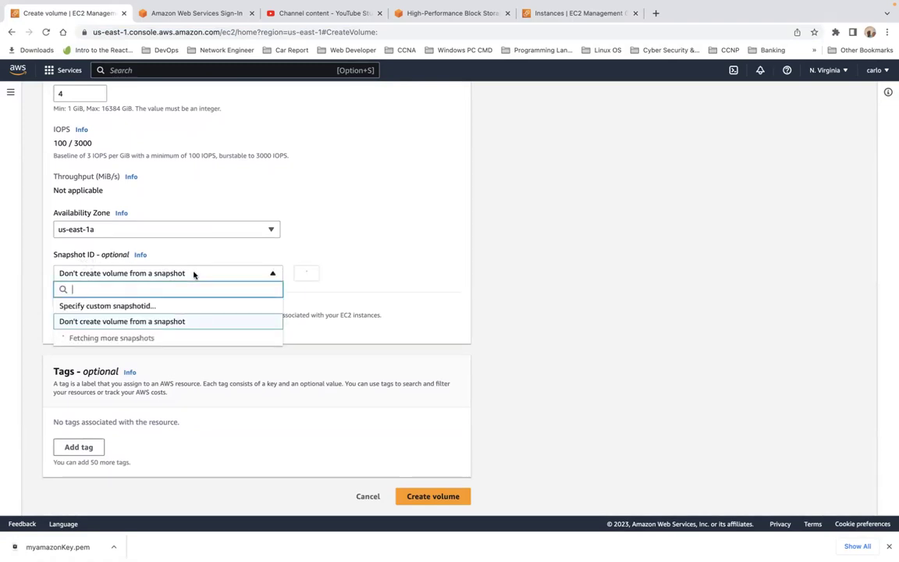
{"action": "left_click", "coordinate": [194, 273]}
{"action": "left_click", "coordinate": [194, 273]}
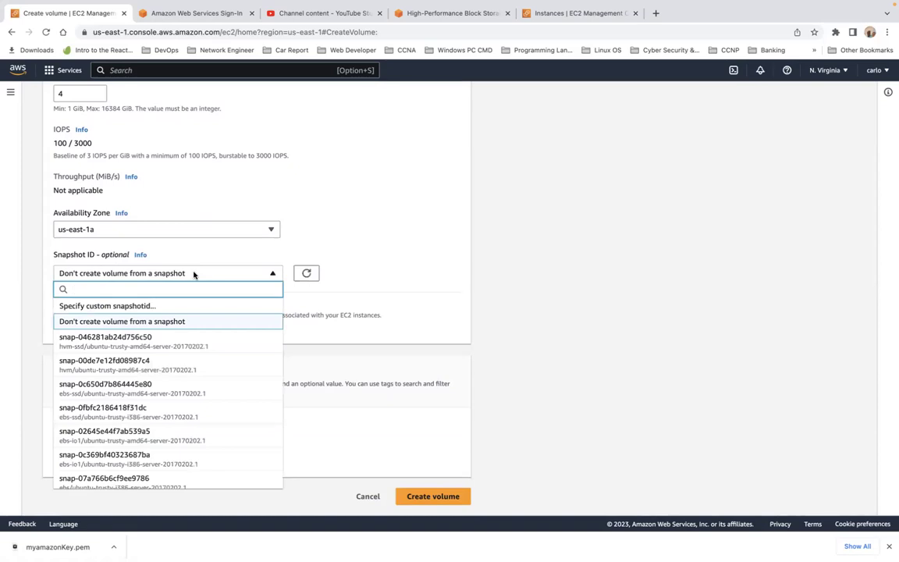
{"action": "left_click", "coordinate": [193, 273]}
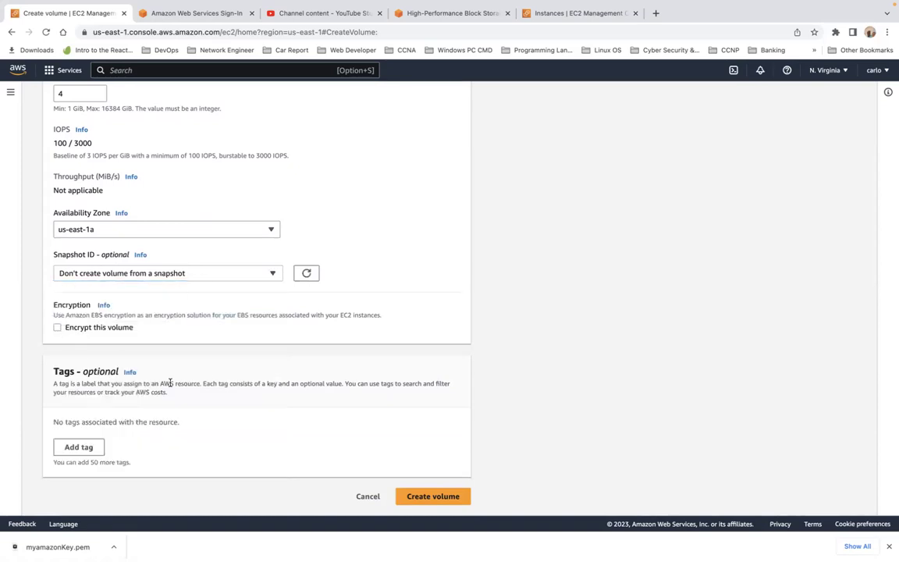
{"action": "left_click", "coordinate": [428, 496]}
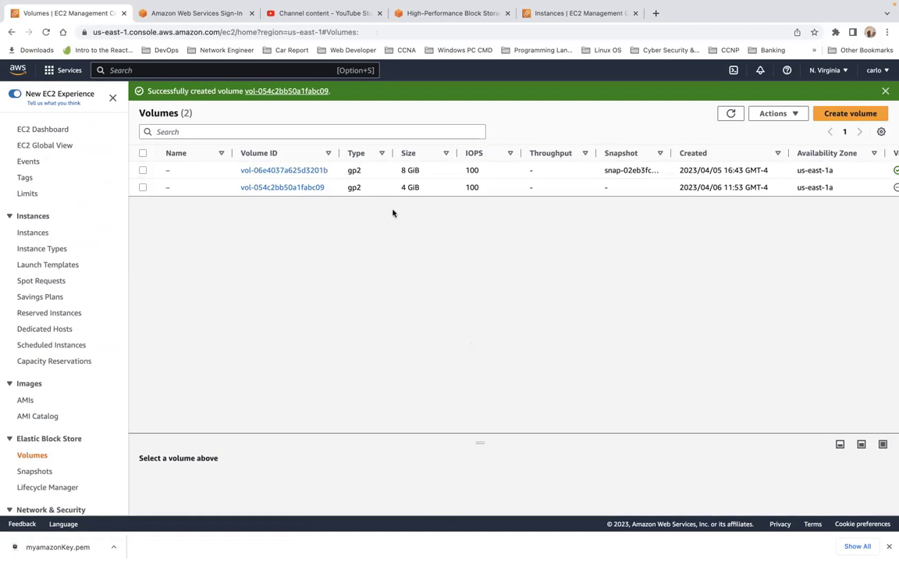
Step: Open the new 4 GiB volume and review its details and available actions
{"action": "left_click", "coordinate": [283, 188]}
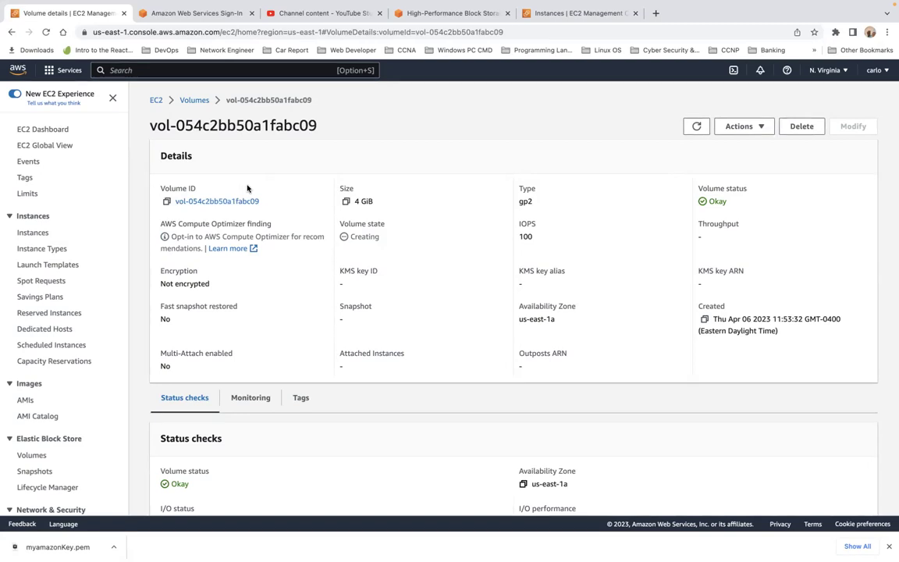
{"action": "left_click", "coordinate": [754, 131]}
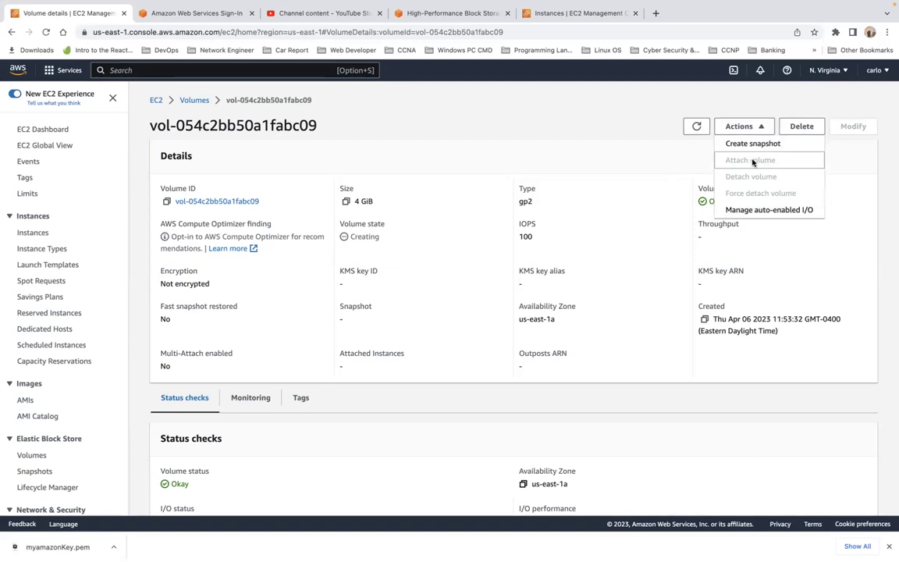
{"action": "left_click", "coordinate": [588, 126]}
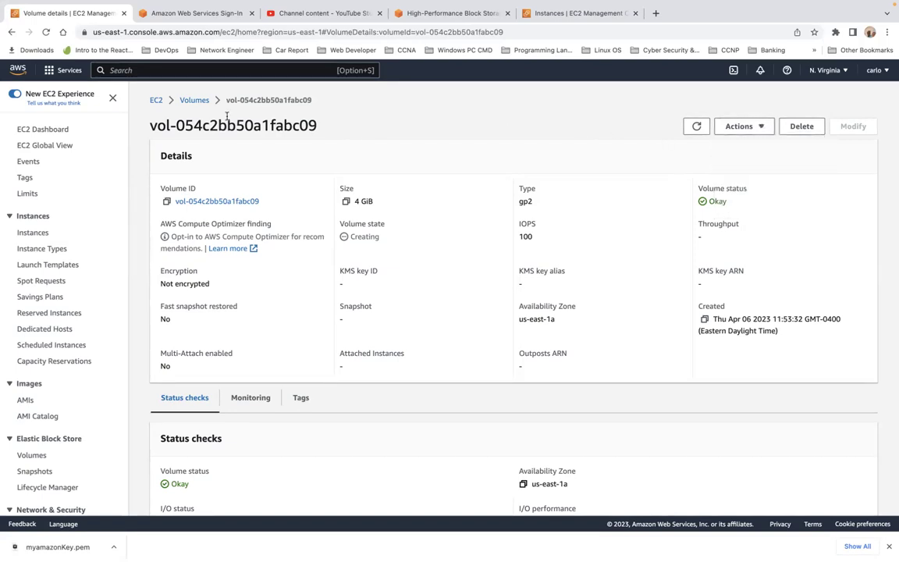
Step: Attach the new 4 GiB volume to the My Web Server instance, keeping the device name /dev/sdf
{"action": "left_click", "coordinate": [194, 101]}
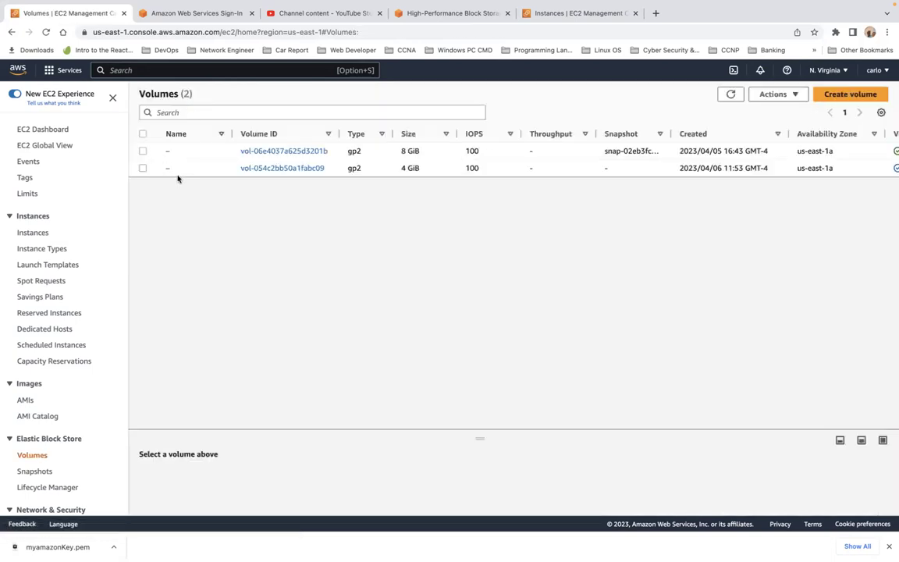
{"action": "left_click", "coordinate": [143, 168]}
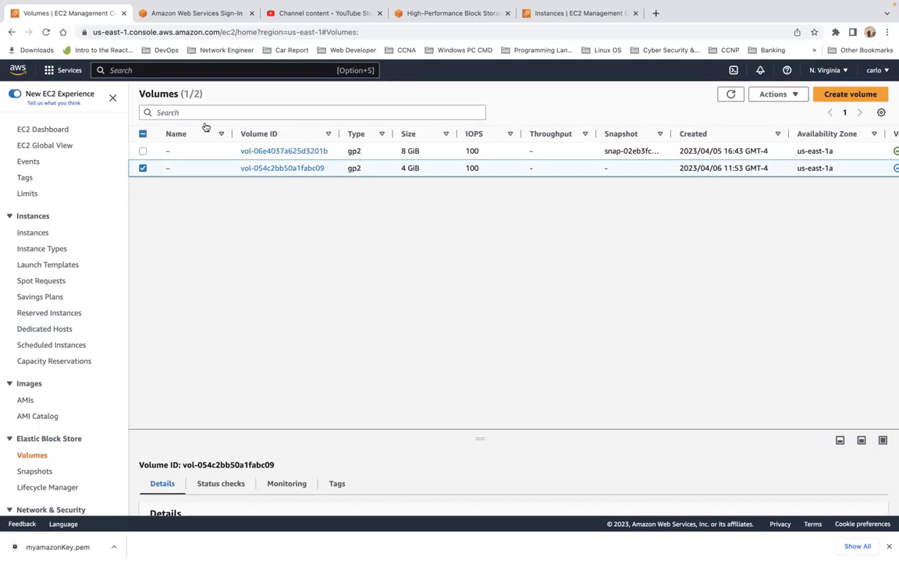
{"action": "left_click", "coordinate": [775, 96]}
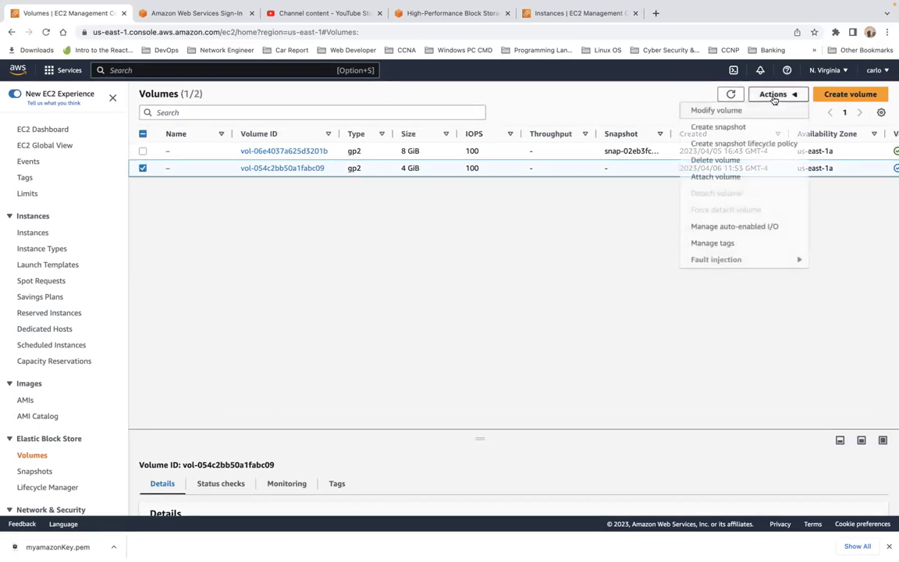
{"action": "left_click", "coordinate": [738, 177]}
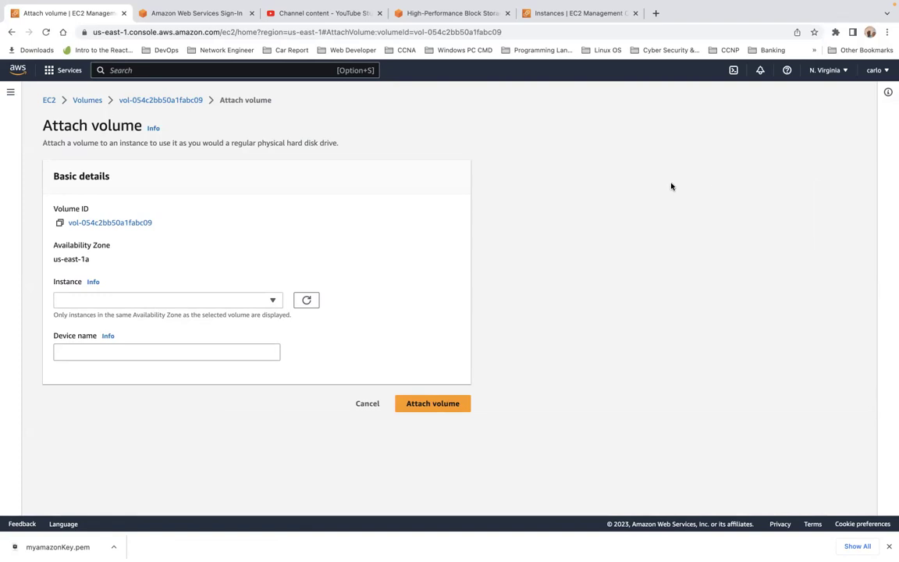
{"action": "left_click", "coordinate": [206, 302]}
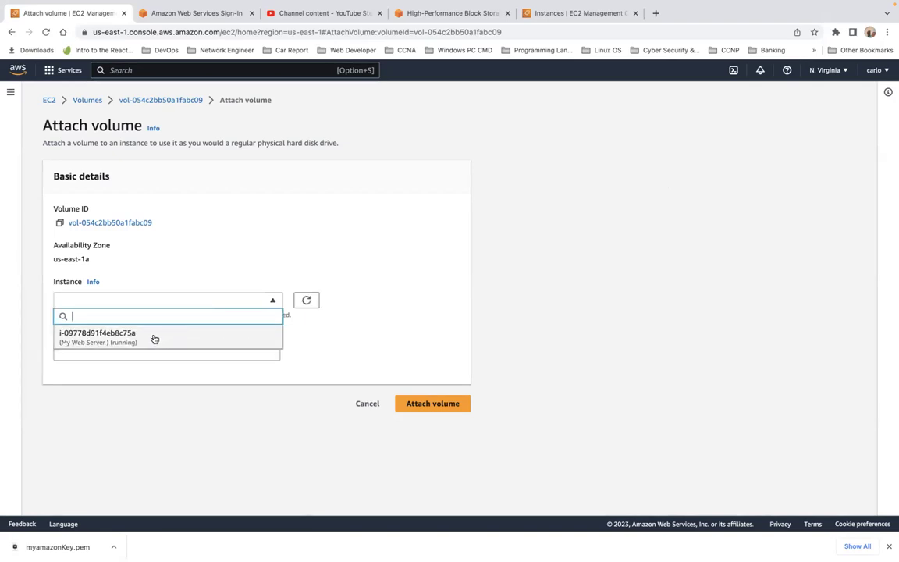
{"action": "left_click", "coordinate": [153, 337]}
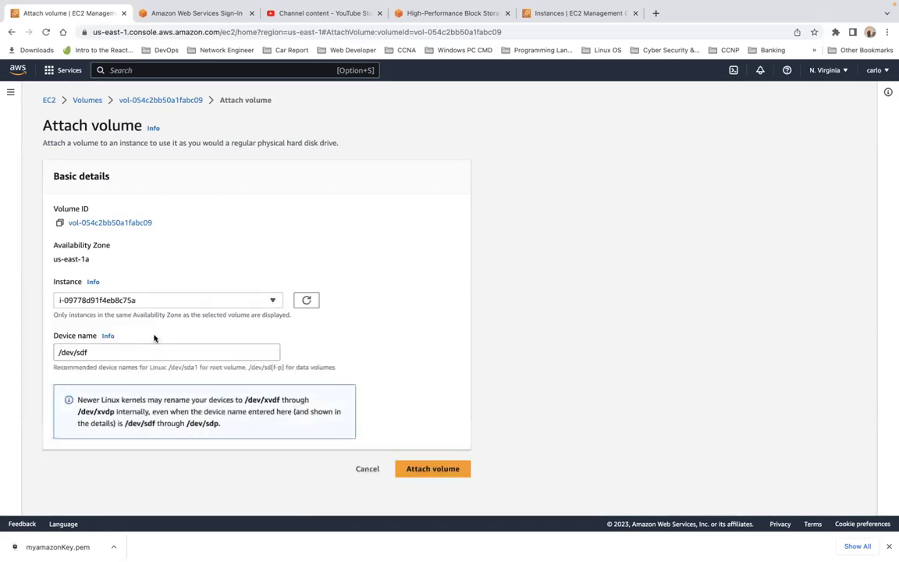
{"action": "left_click", "coordinate": [434, 469]}
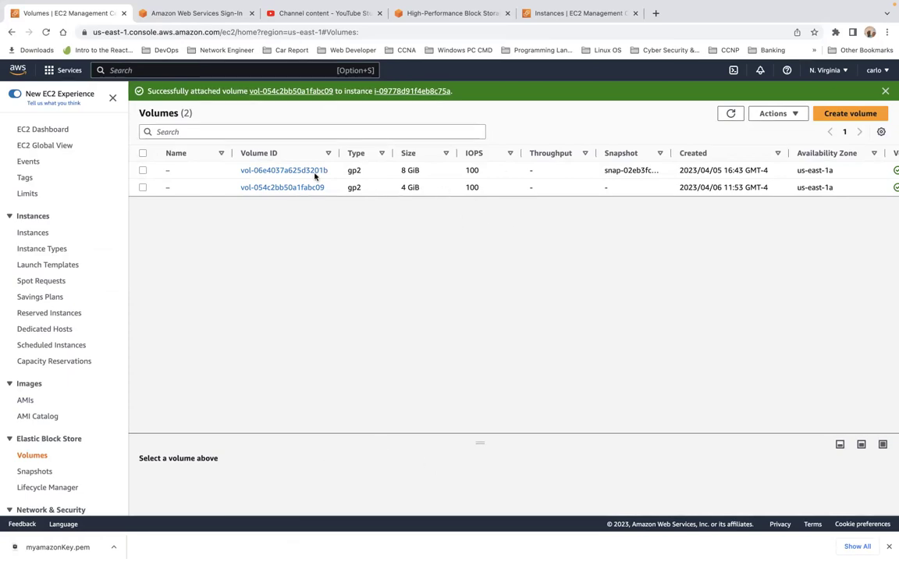
Step: Reload the volumes list and open the details of My Web Server from the unfiltered instances list
{"action": "left_click", "coordinate": [48, 34]}
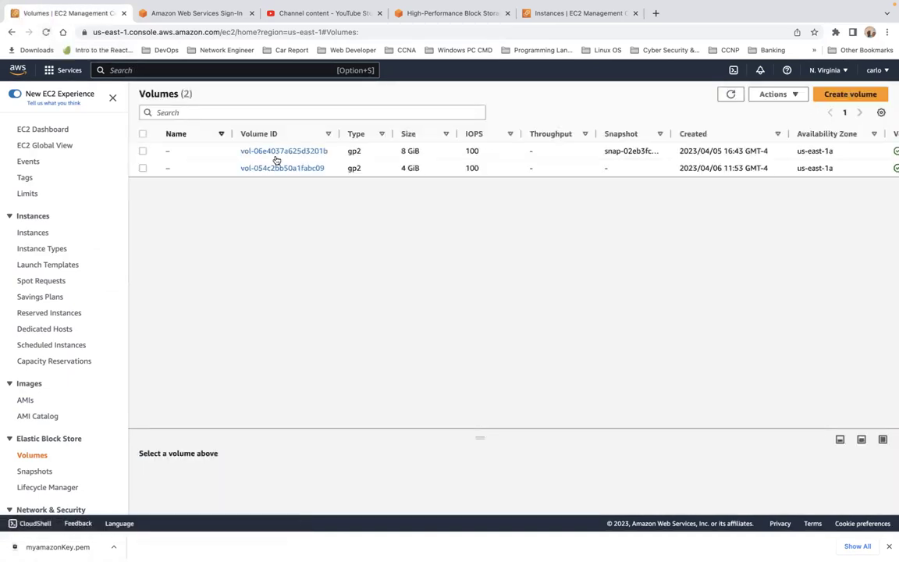
{"action": "left_click", "coordinate": [34, 235]}
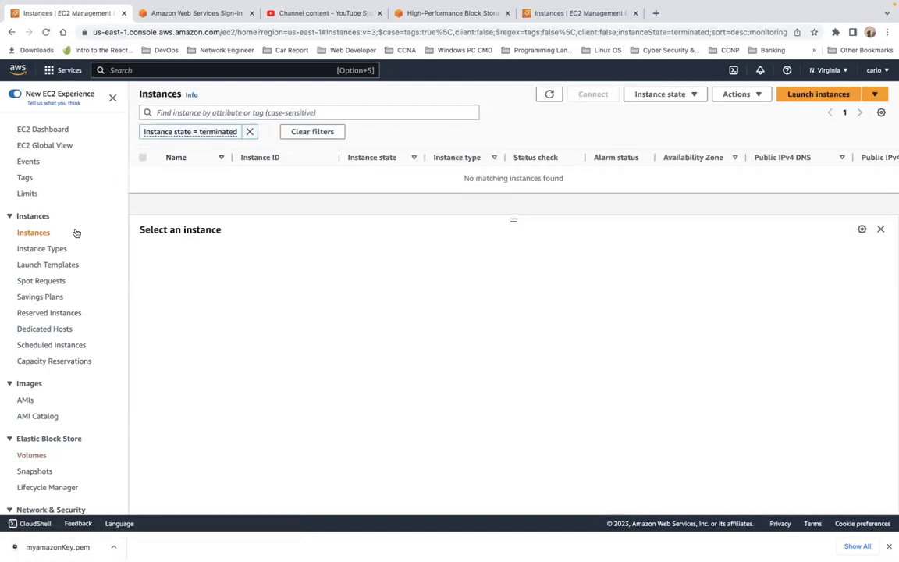
{"action": "left_click", "coordinate": [35, 234]}
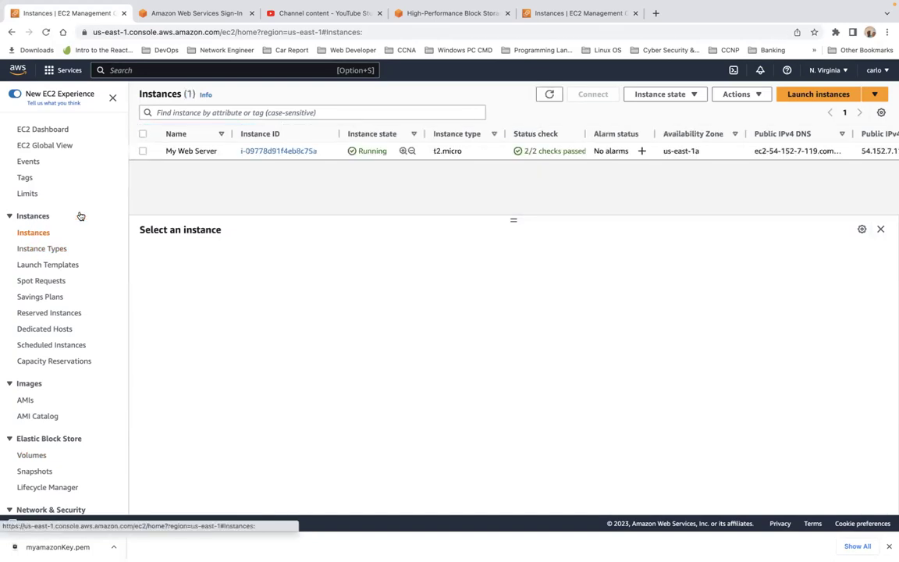
{"action": "left_click", "coordinate": [142, 156]}
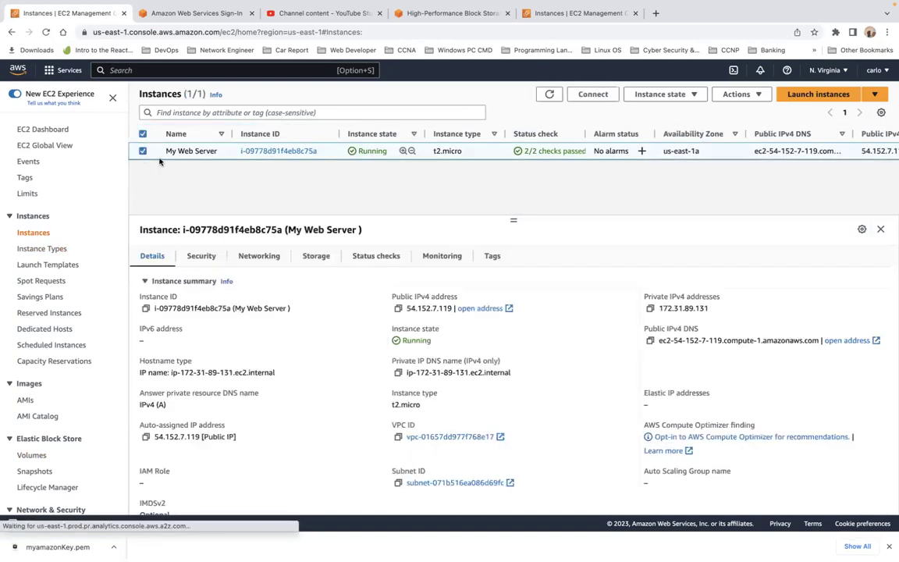
Step: Show the storage details of My Web Server to check its attached block devices
{"action": "left_click", "coordinate": [316, 257]}
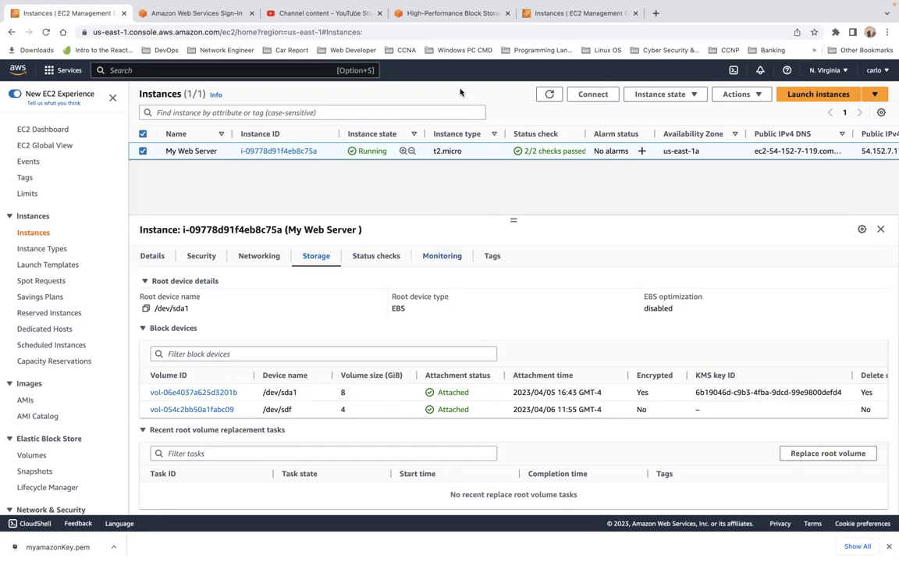
Step: Open google.com in a new browser tab
{"action": "mouse_move", "coordinate": [639, 26]}
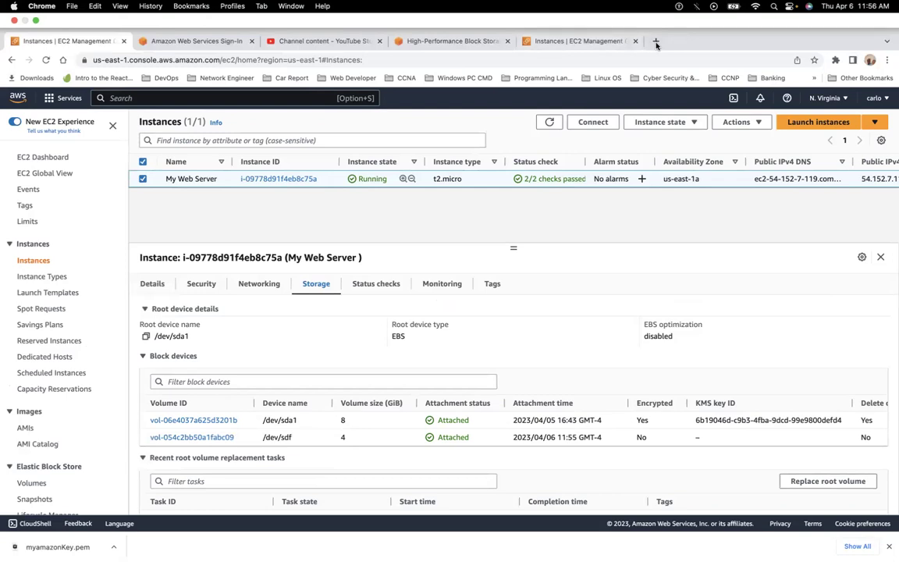
{"action": "left_click", "coordinate": [655, 41]}
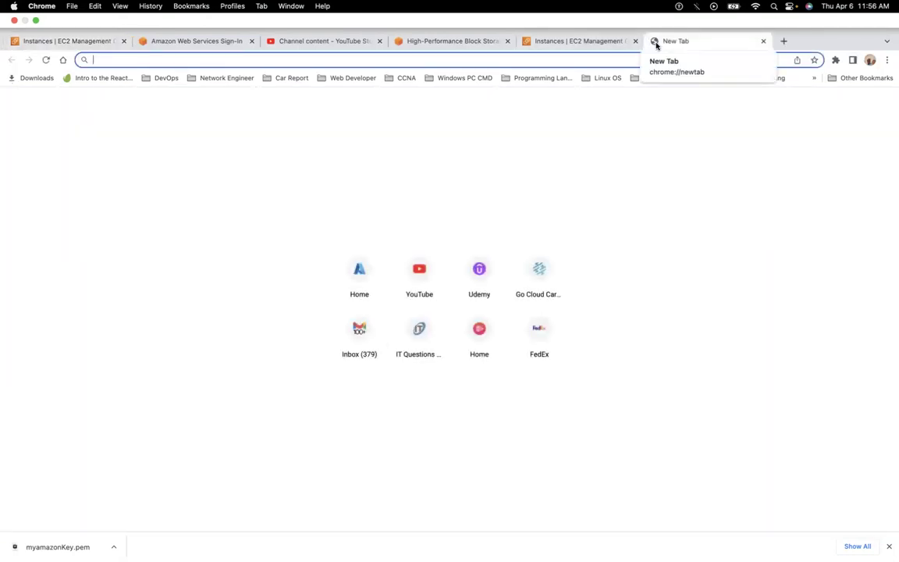
{"action": "type", "text": "for"}
{"action": "key", "text": "BackSpace"}
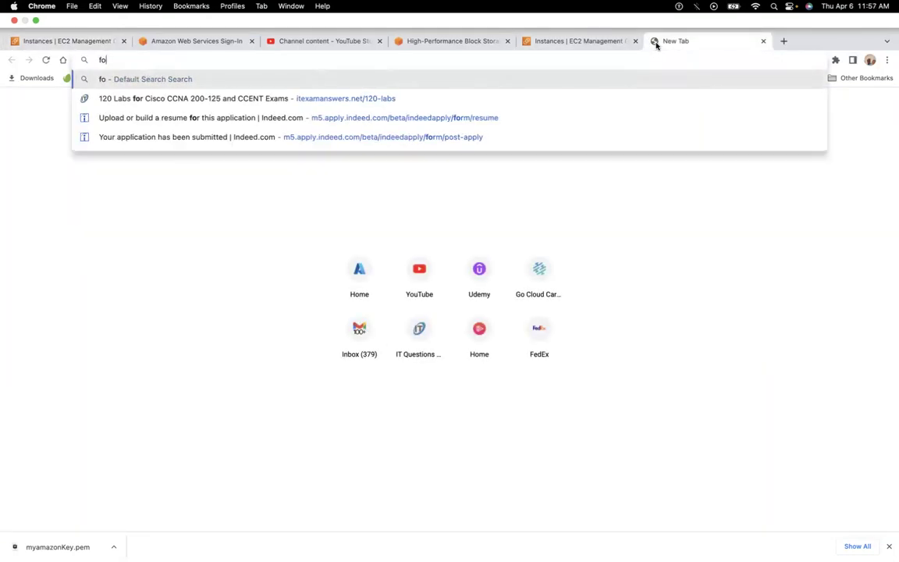
{"action": "key", "text": "BackSpace"}
{"action": "key", "text": "BackSpace"}
{"action": "type", "text": "google.com"}
{"action": "key", "text": "Return"}
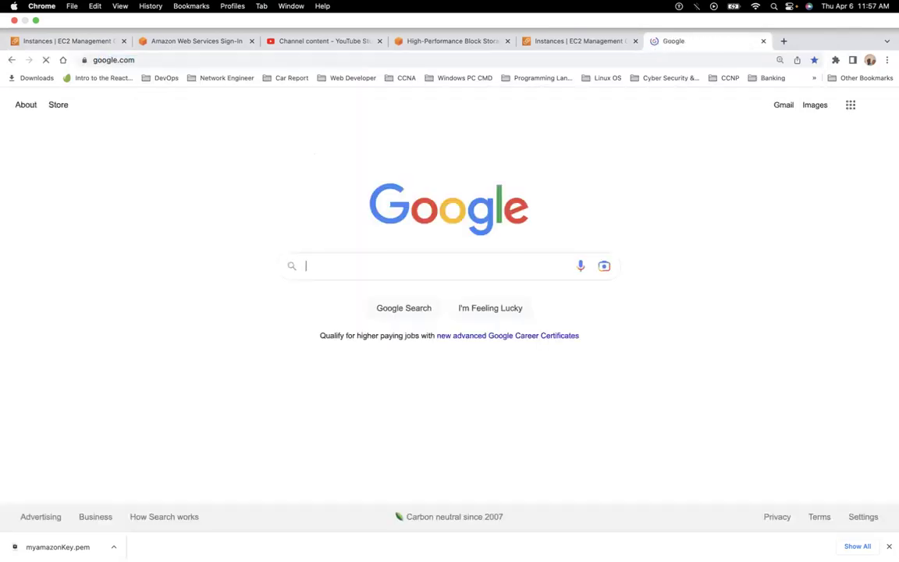
Step: Search Google for "format ebs volume attach ec2"
{"action": "type", "text": "o"}
{"action": "key", "text": "BackSpace"}
{"action": "type", "text": "formate"}
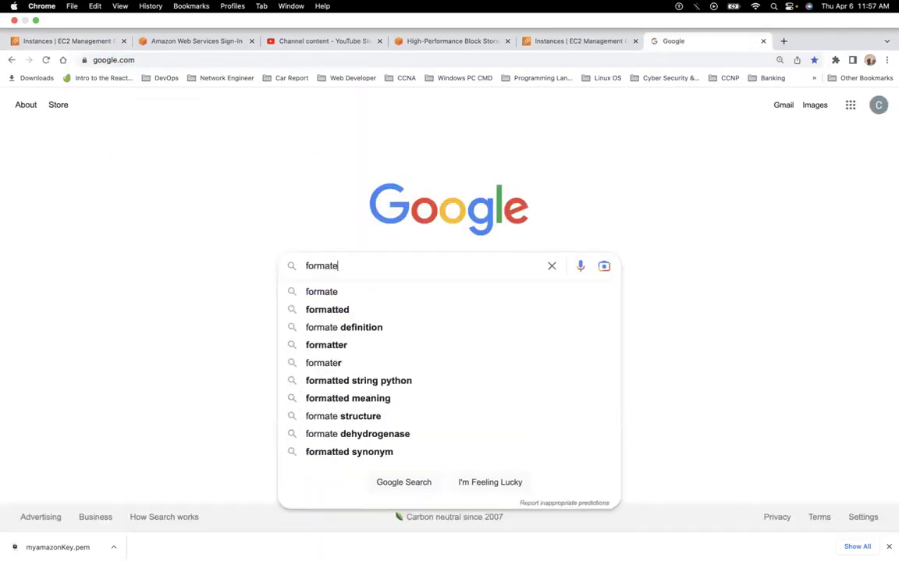
{"action": "key", "text": "BackSpace"}
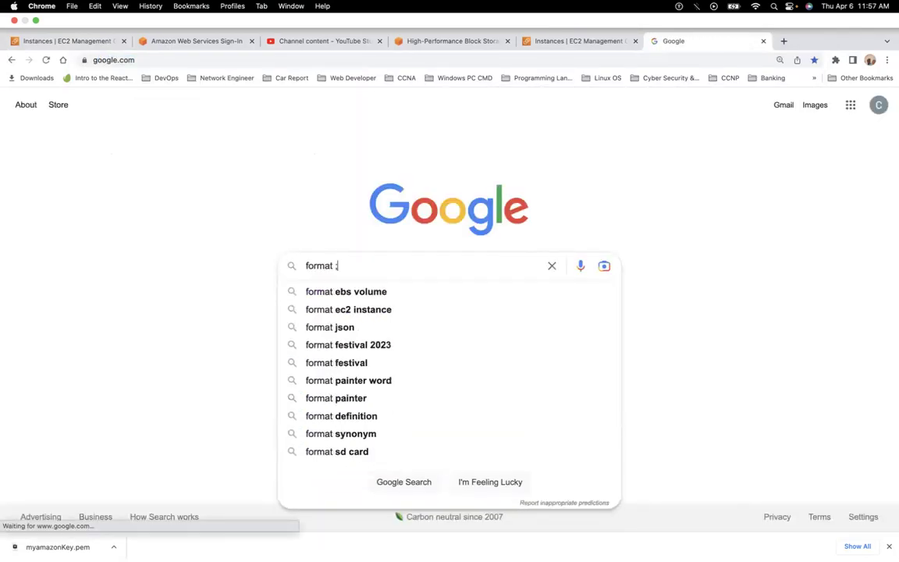
{"action": "type", "text": "ebs"}
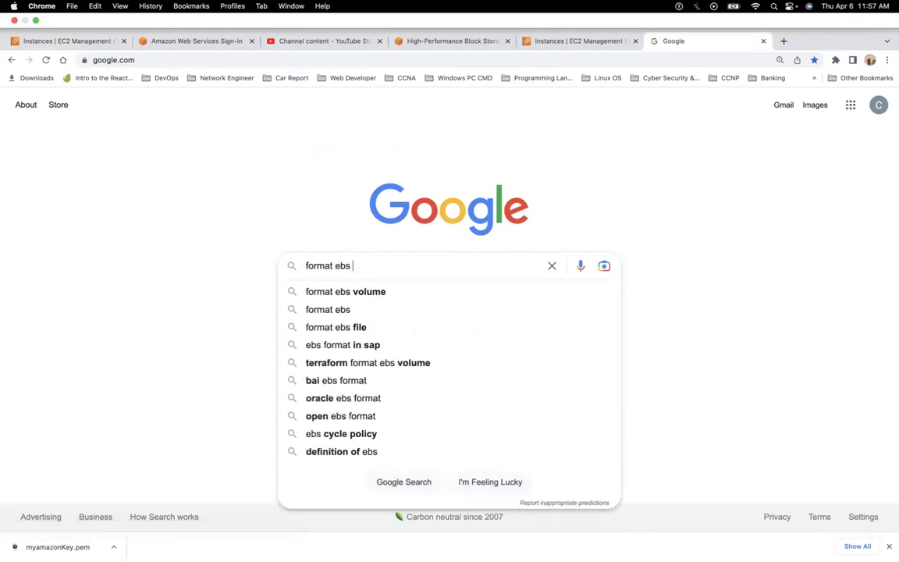
{"action": "type", "text": " vo"}
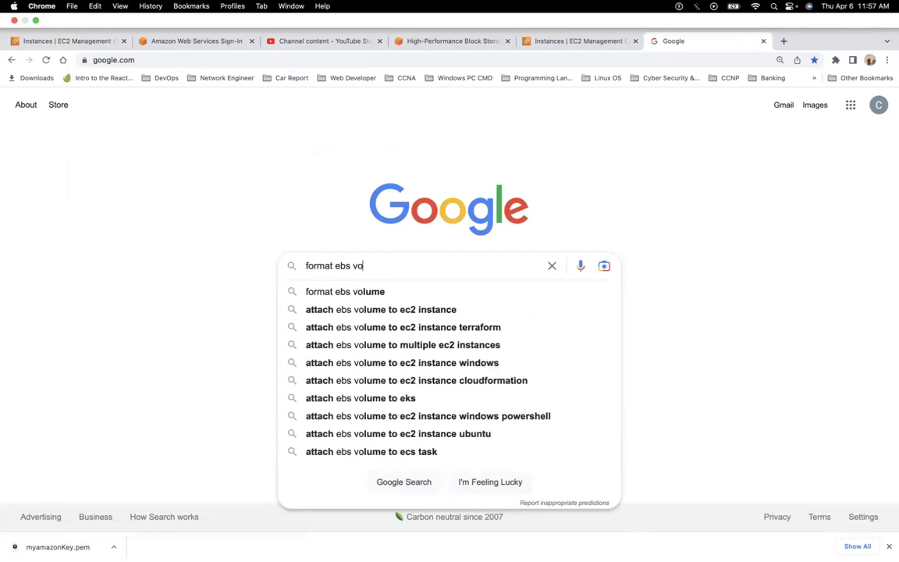
{"action": "type", "text": "lume at"}
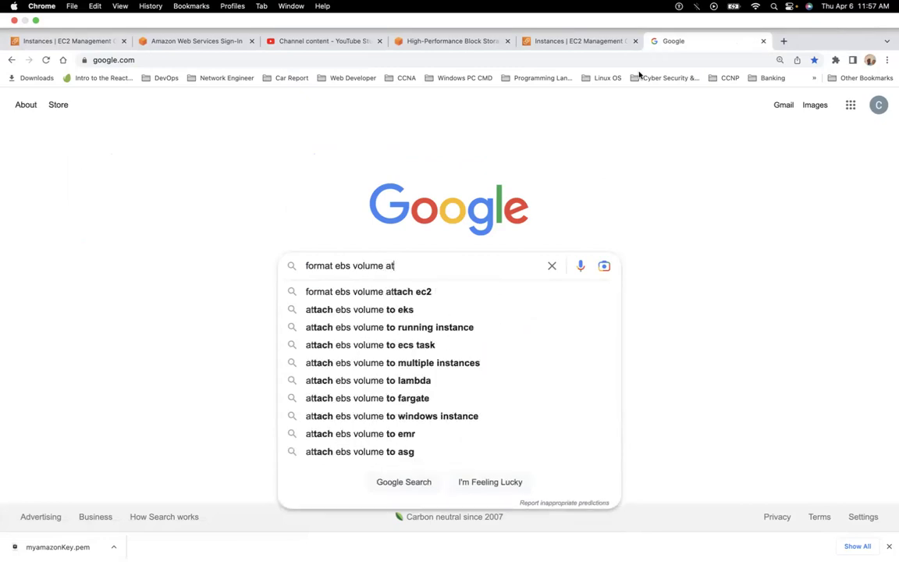
{"action": "left_click", "coordinate": [395, 295]}
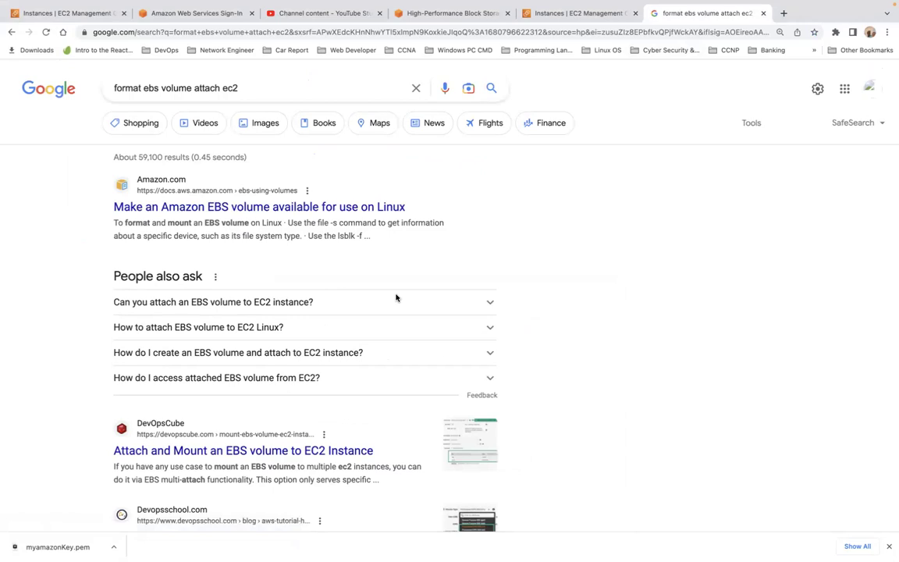
Step: Open the AWS guide "Make an Amazon EBS volume available for use on Linux" and highlight the start of "Format and mount an attached volume"
{"action": "left_click", "coordinate": [282, 207]}
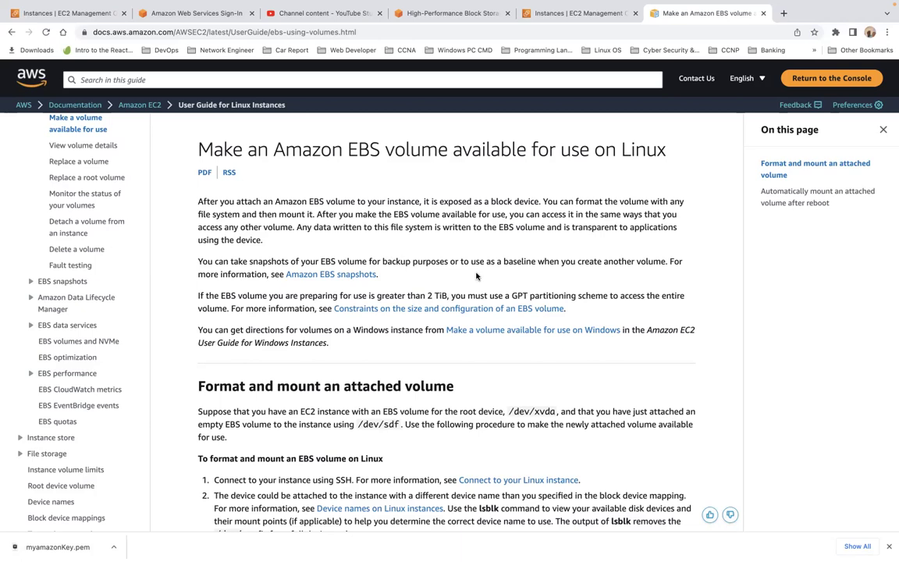
{"action": "scroll", "coordinate": [476, 275], "scroll_direction": "down", "scroll_amount": 5}
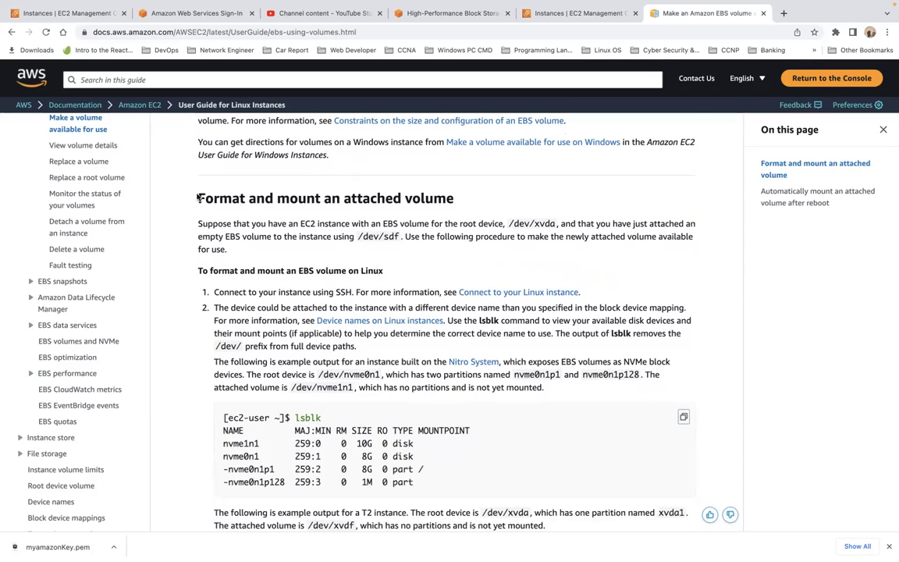
{"action": "left_click_drag", "start_coordinate": [181, 178], "coordinate": [275, 238]}
{"action": "left_click_drag", "start_coordinate": [331, 325], "coordinate": [360, 448]}
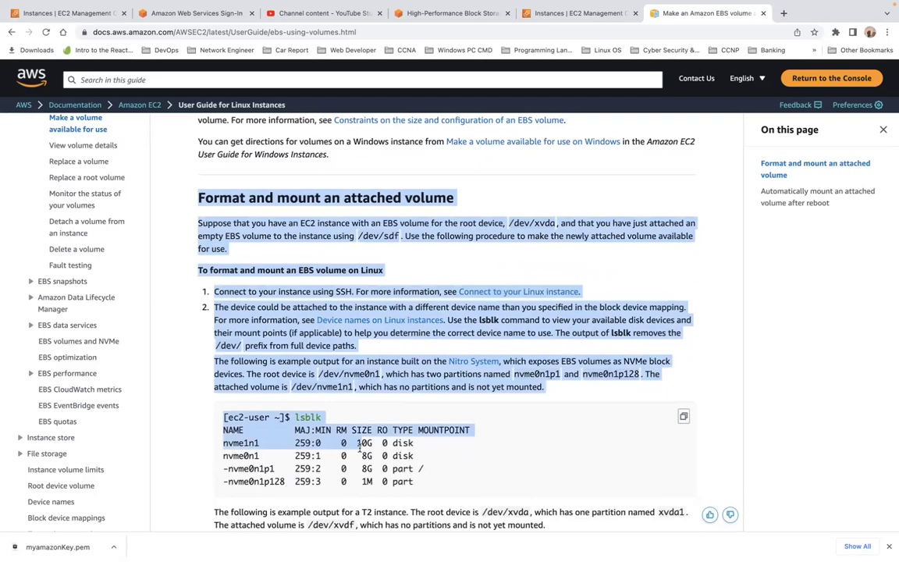
Step: Read through the guide's procedures for formatting, mounting and automatically mounting the volume after reboot, and return to the start of the page
{"action": "scroll", "coordinate": [360, 447], "scroll_direction": "down", "scroll_amount": 2}
{"action": "scroll", "coordinate": [360, 447], "scroll_direction": "down", "scroll_amount": 4}
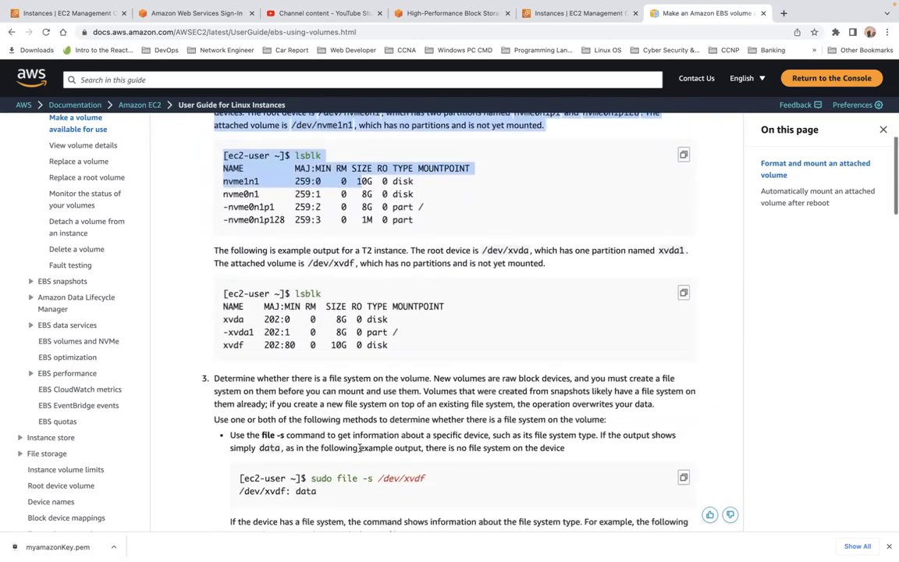
{"action": "scroll", "coordinate": [360, 447], "scroll_direction": "down", "scroll_amount": 5}
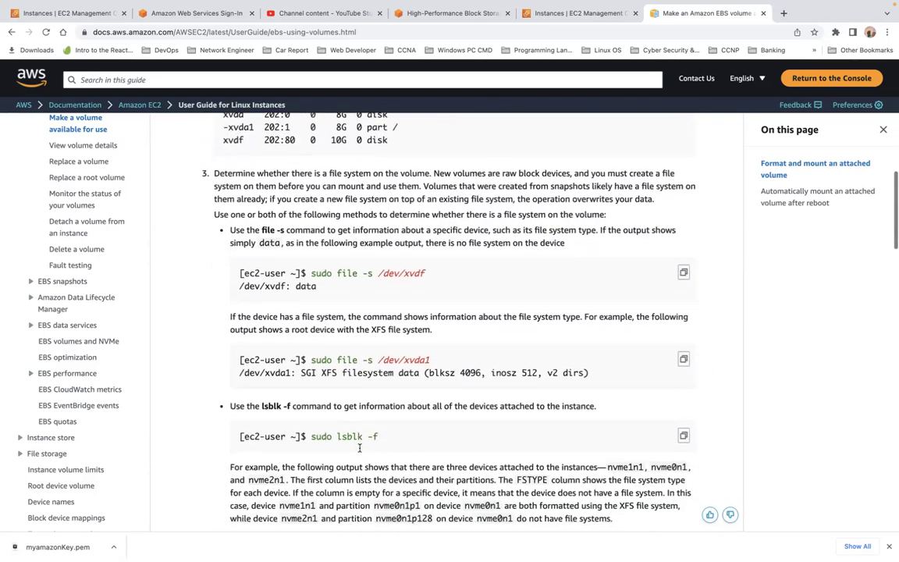
{"action": "scroll", "coordinate": [360, 448], "scroll_direction": "down", "scroll_amount": 8}
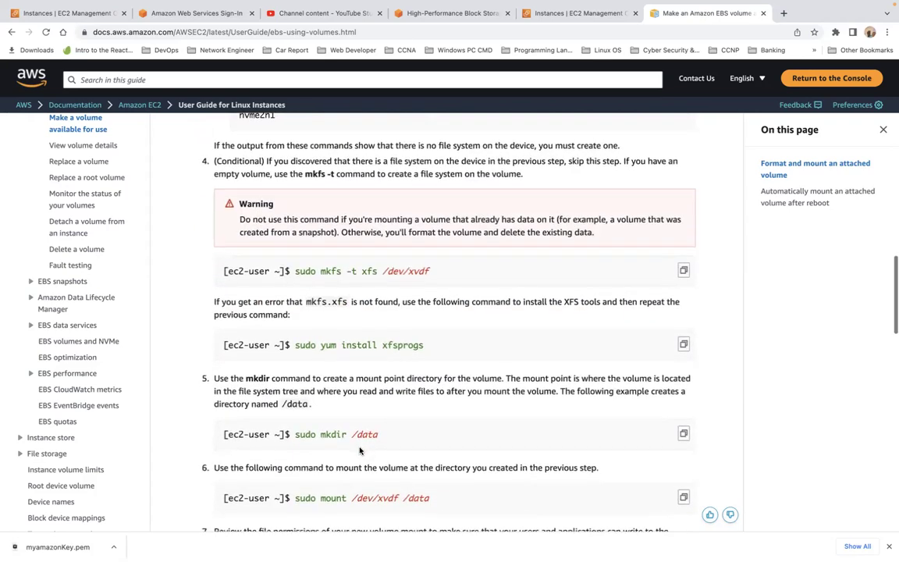
{"action": "scroll", "coordinate": [360, 451], "scroll_direction": "down", "scroll_amount": 5}
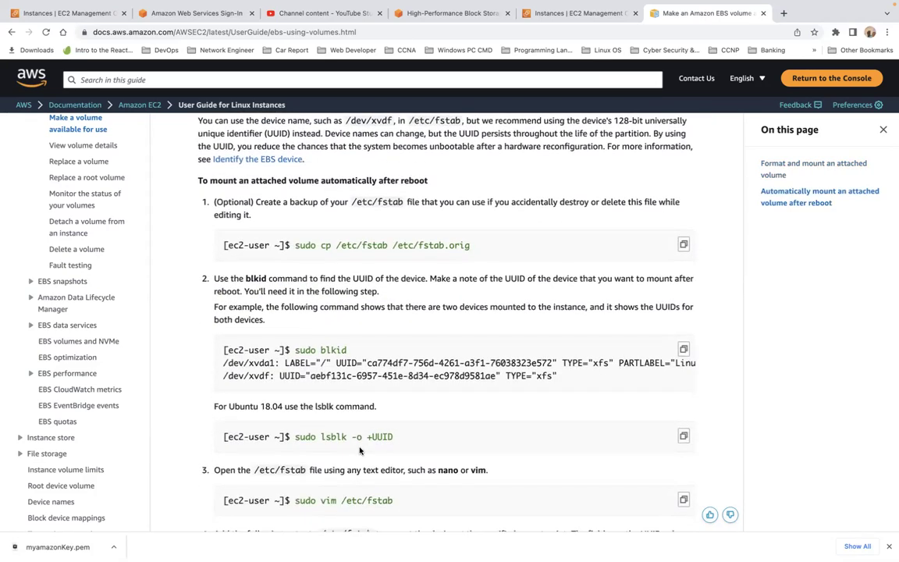
{"action": "scroll", "coordinate": [360, 451], "scroll_direction": "down", "scroll_amount": 4}
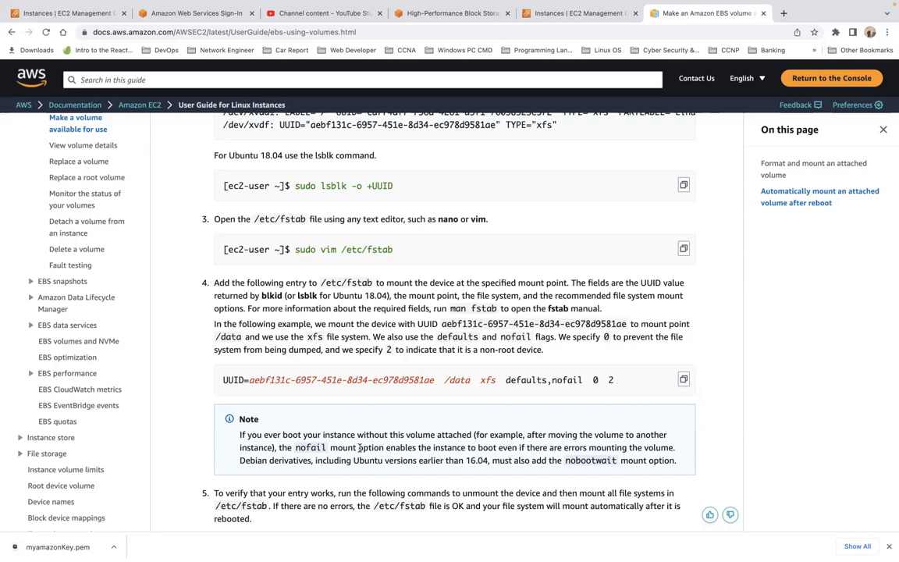
{"action": "scroll", "coordinate": [359, 448], "scroll_direction": "down", "scroll_amount": 5}
{"action": "scroll", "coordinate": [360, 448], "scroll_direction": "up", "scroll_amount": 2}
{"action": "scroll", "coordinate": [360, 449], "scroll_direction": "up", "scroll_amount": 18}
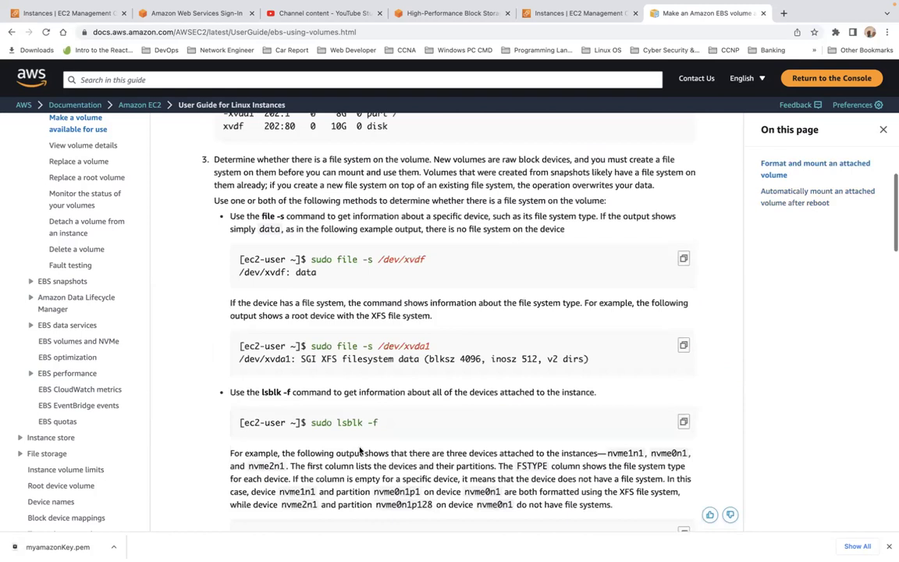
{"action": "scroll", "coordinate": [360, 451], "scroll_direction": "up", "scroll_amount": 7}
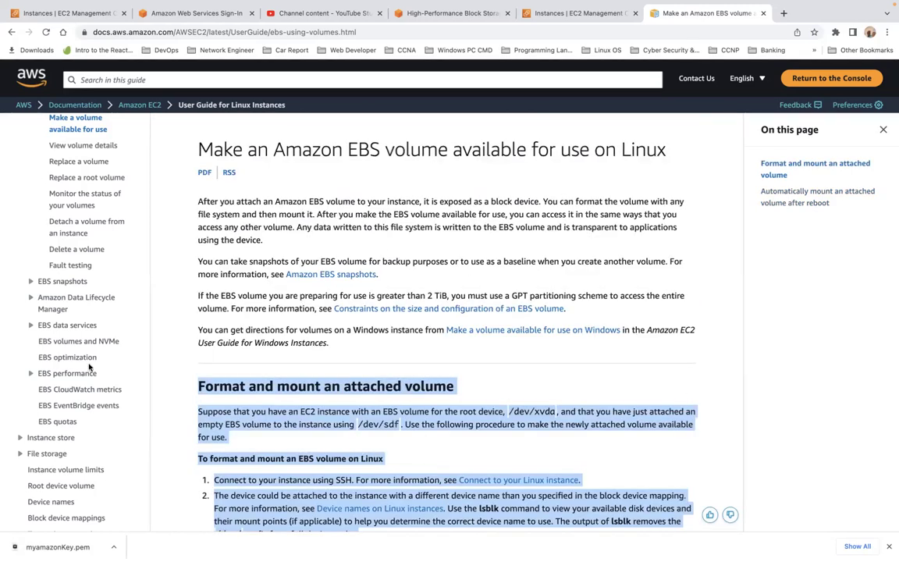
Step: Return to the EC2 console and start a new General Purpose SSD (gp2) volume with a size of 6 GiB
{"action": "left_click", "coordinate": [58, 16]}
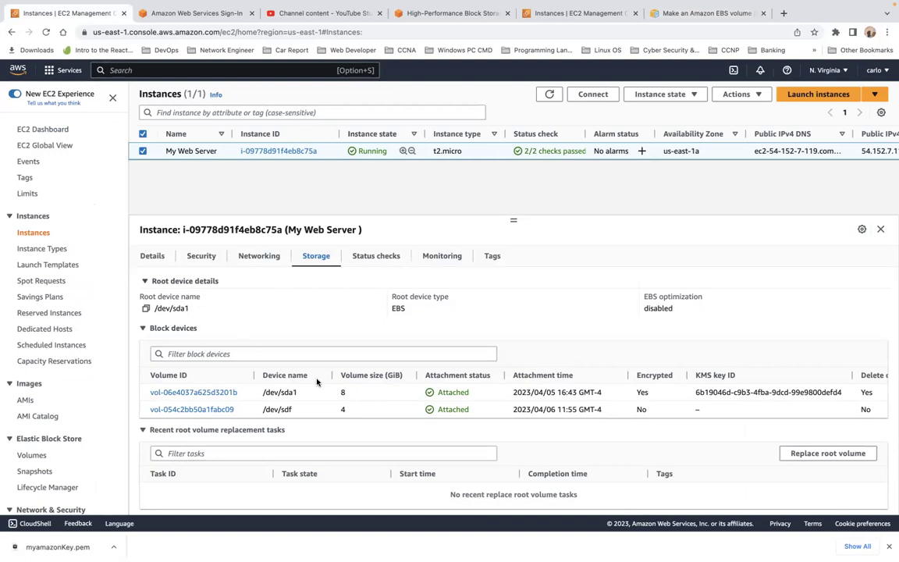
{"action": "scroll", "coordinate": [469, 351], "scroll_direction": "down", "scroll_amount": 1}
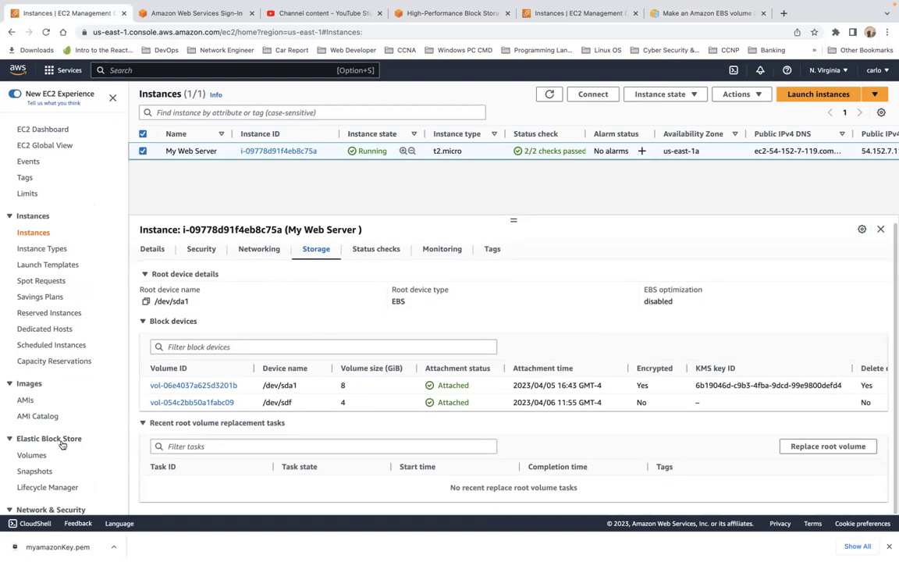
{"action": "left_click", "coordinate": [37, 457]}
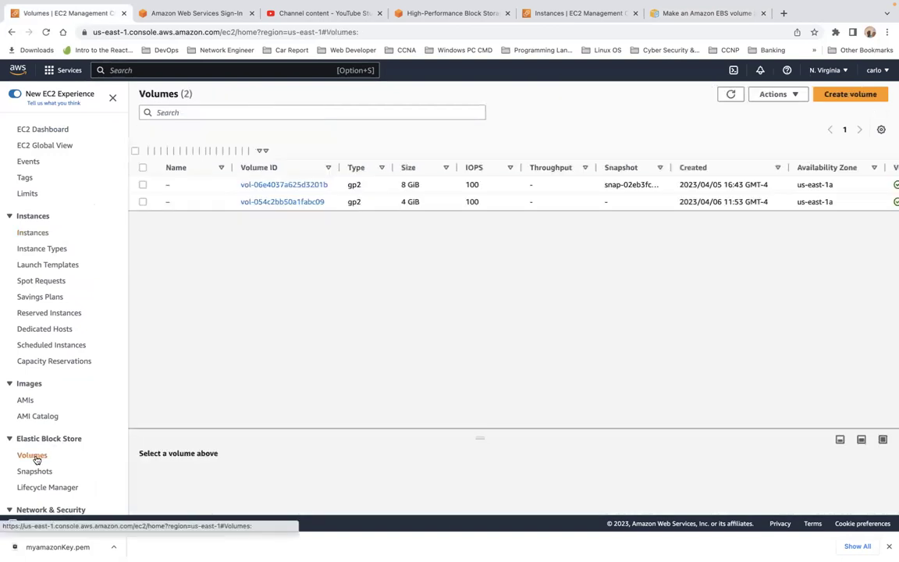
{"action": "left_click", "coordinate": [831, 100]}
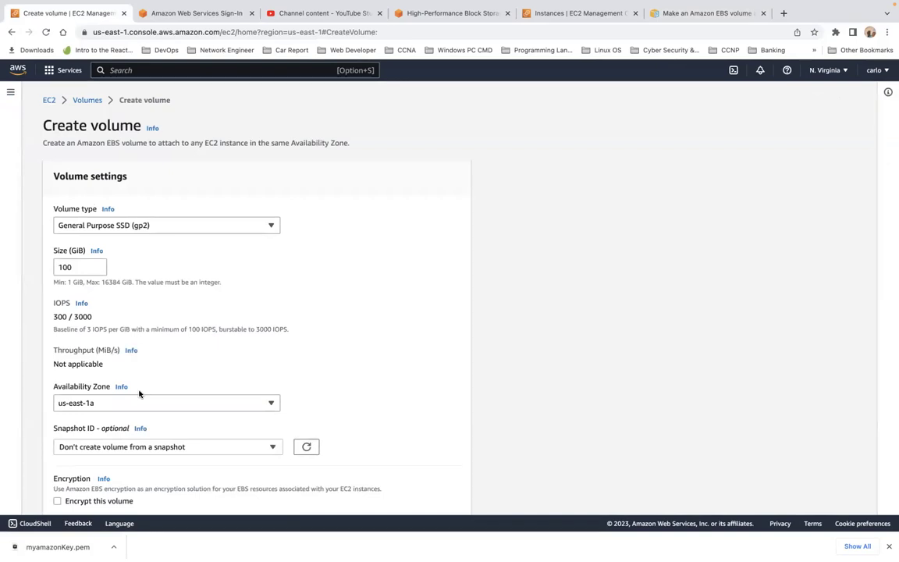
{"action": "left_click", "coordinate": [83, 269]}
{"action": "key", "text": "BackSpace"}
{"action": "key", "text": "BackSpace"}
{"action": "key", "text": "BackSpace"}
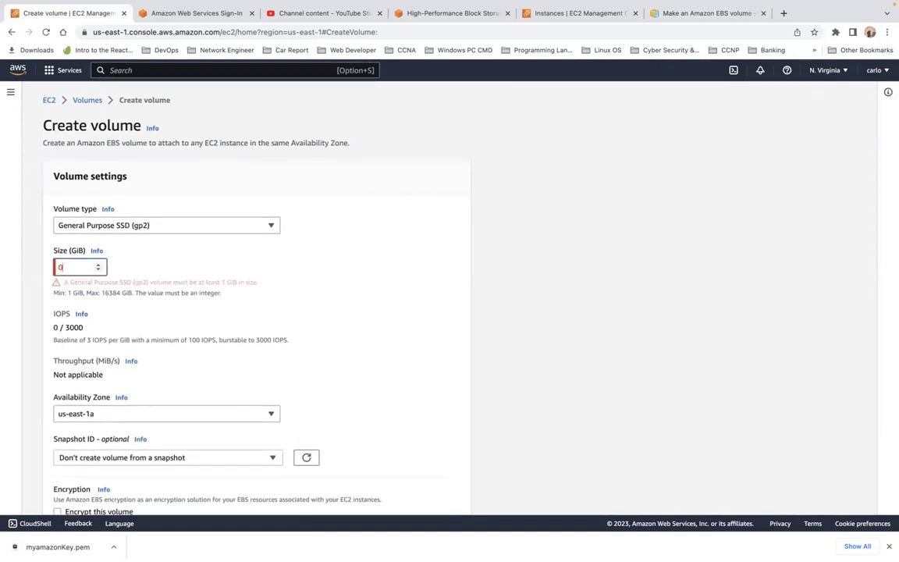
{"action": "type", "text": "6"}
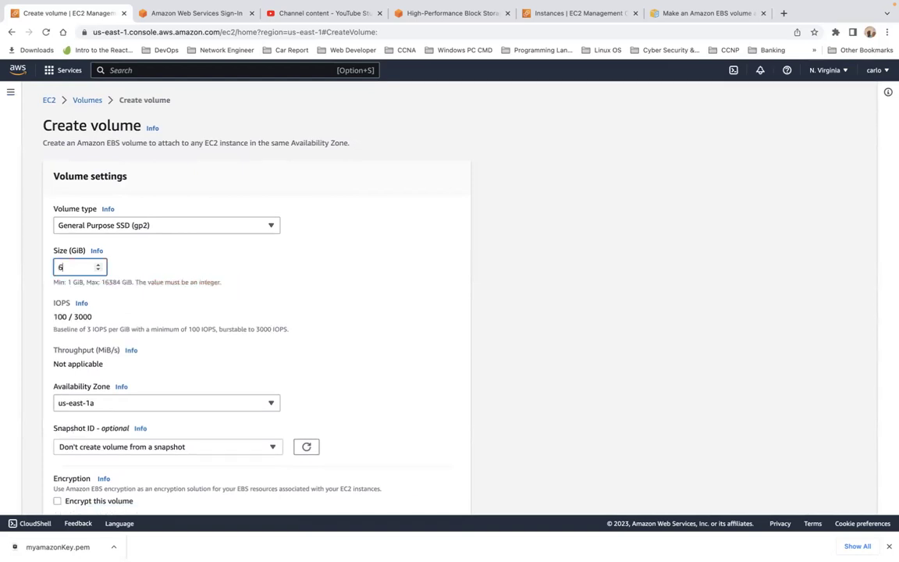
Step: Set the new volume's Availability Zone to us-east-1b and create it unencrypted, without a snapshot
{"action": "scroll", "coordinate": [168, 326], "scroll_direction": "down", "scroll_amount": 3}
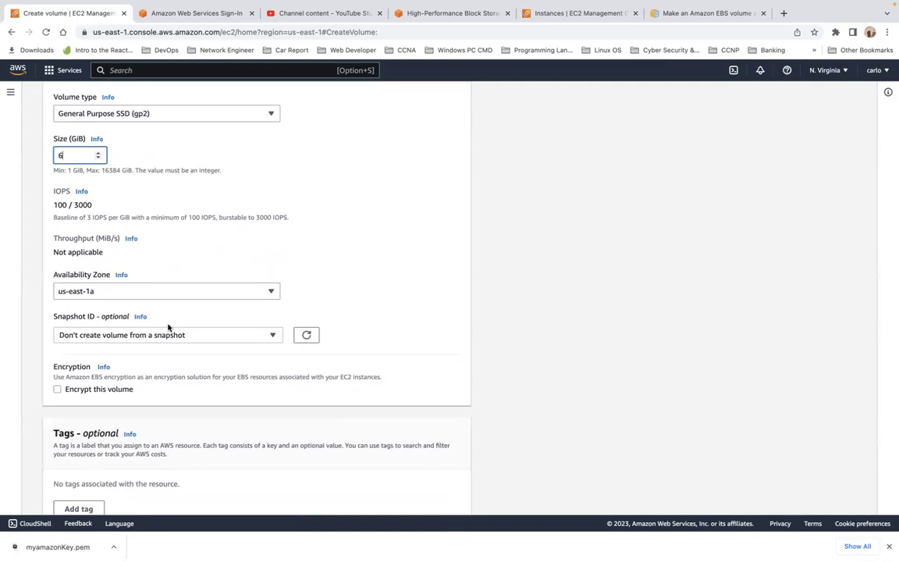
{"action": "left_click", "coordinate": [208, 293]}
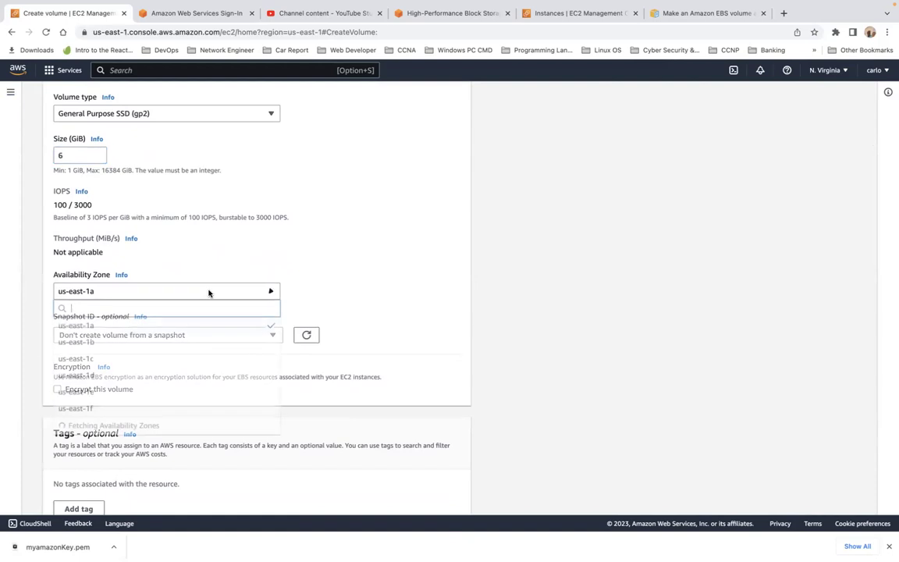
{"action": "left_click", "coordinate": [191, 342]}
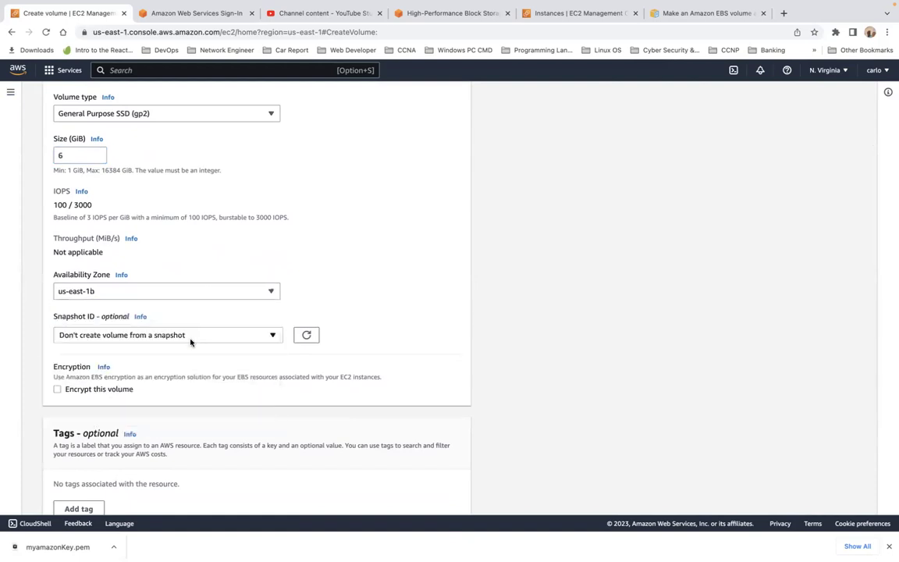
{"action": "scroll", "coordinate": [398, 326], "scroll_direction": "down", "scroll_amount": 3}
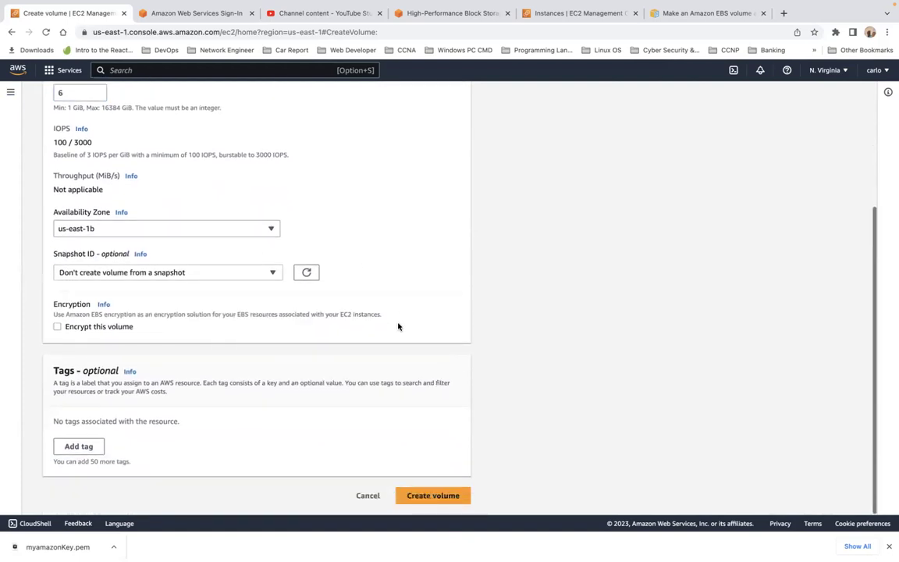
{"action": "left_click", "coordinate": [431, 496]}
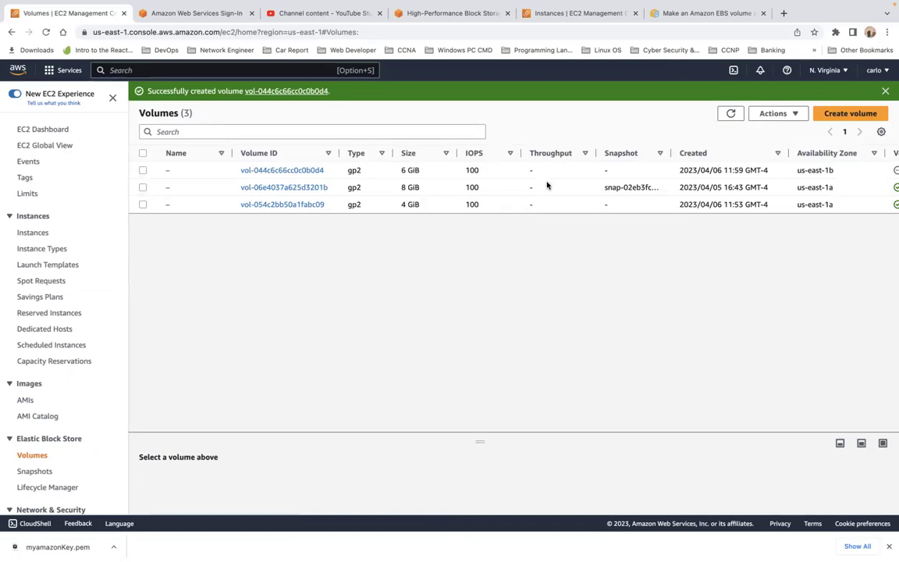
Step: Check the new 6 GiB volume's state in the volumes list, reloading the page to update it
{"action": "scroll", "coordinate": [546, 185], "scroll_direction": "right", "scroll_amount": 3}
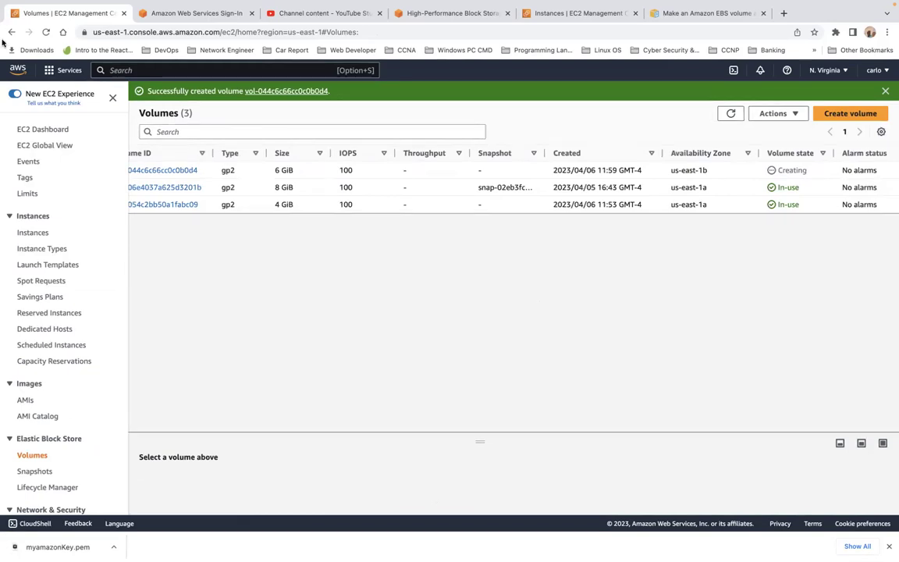
{"action": "left_click", "coordinate": [45, 32]}
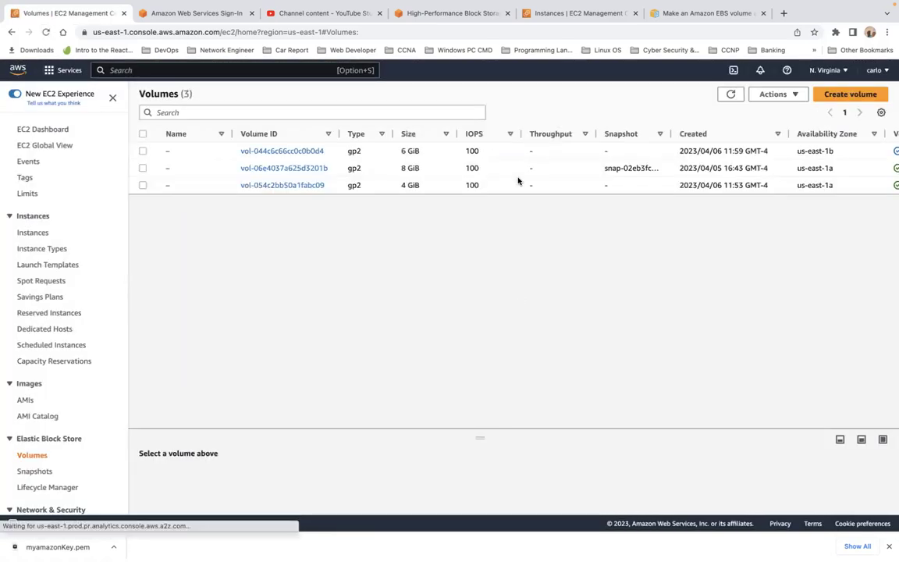
{"action": "scroll", "coordinate": [518, 180], "scroll_direction": "right", "scroll_amount": 3}
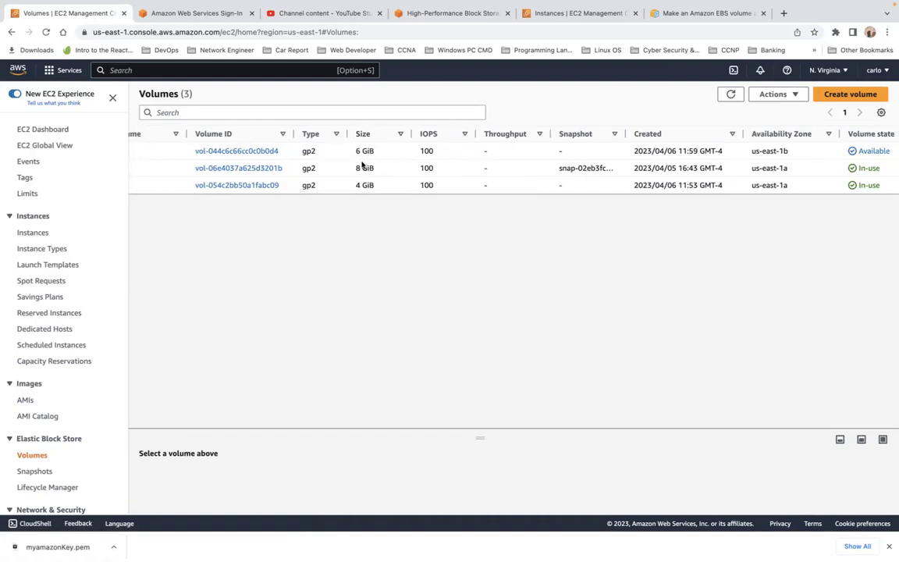
Step: Compare the sizes of the three gp2 volumes in the volumes list
{"action": "left_click", "coordinate": [363, 166]}
{"action": "triple_click", "coordinate": [363, 165]}
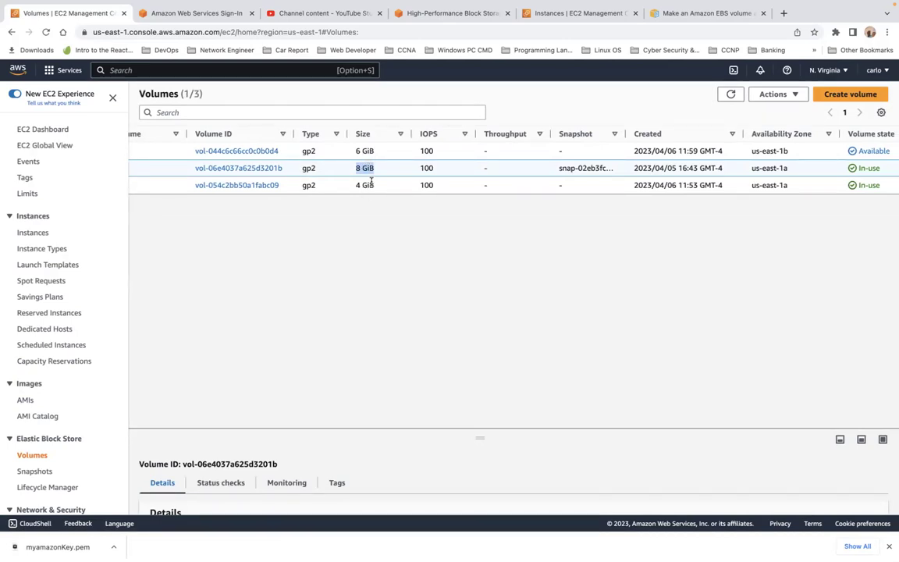
{"action": "triple_click", "coordinate": [372, 184]}
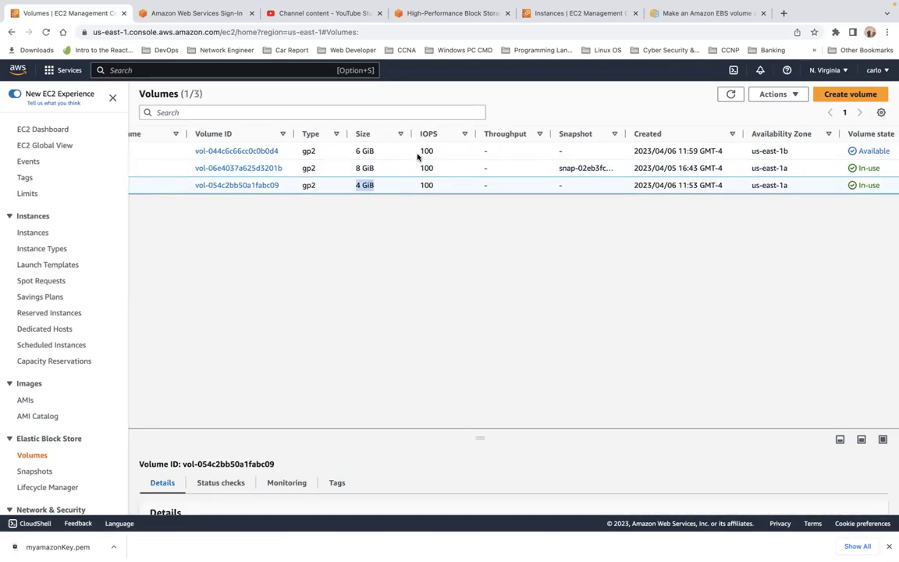
{"action": "double_click", "coordinate": [369, 150]}
{"action": "left_click", "coordinate": [368, 150]}
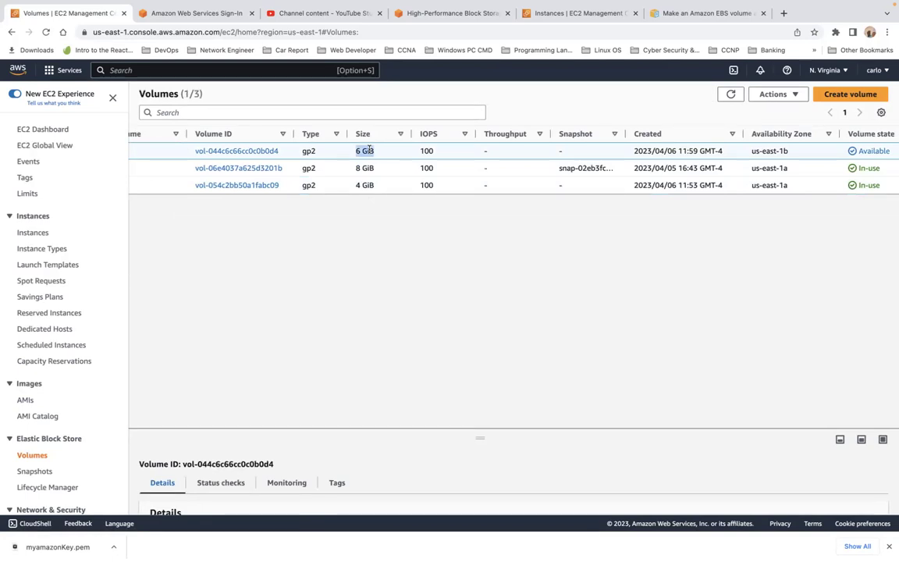
Step: Compare the Availability Zones of the three volumes, including the new 6 GiB one
{"action": "scroll", "coordinate": [582, 165], "scroll_direction": "right", "scroll_amount": 3}
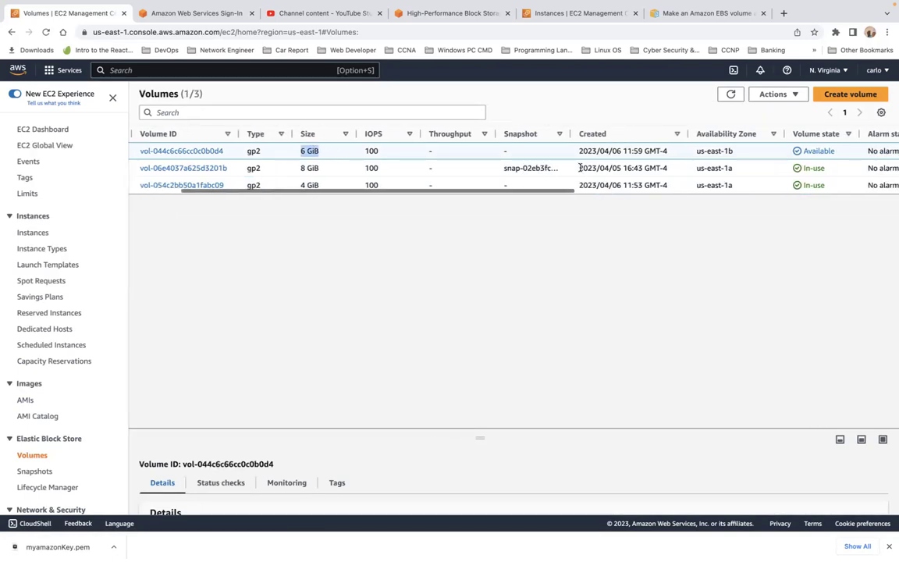
{"action": "left_click", "coordinate": [673, 168]}
{"action": "double_click", "coordinate": [674, 168]}
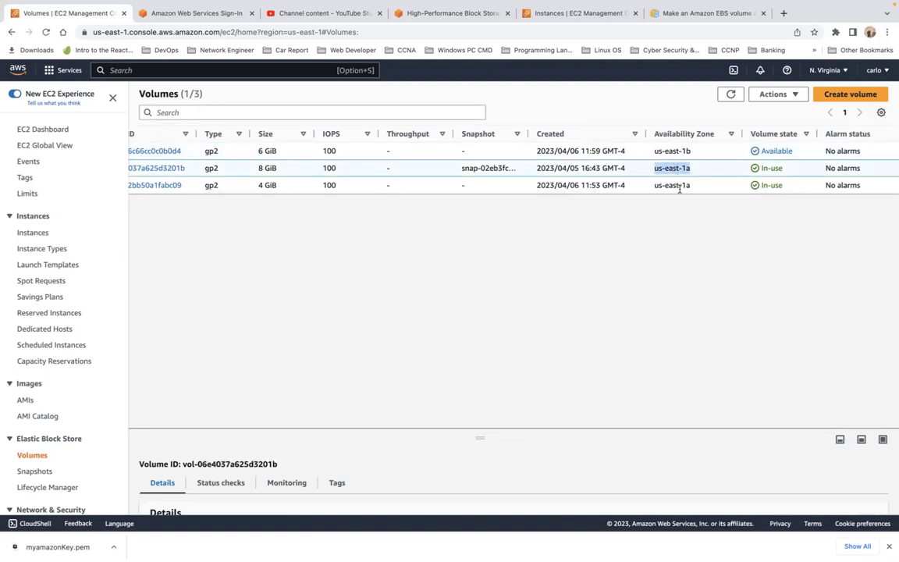
{"action": "left_click_drag", "start_coordinate": [690, 186], "coordinate": [680, 187]}
{"action": "triple_click", "coordinate": [680, 188]}
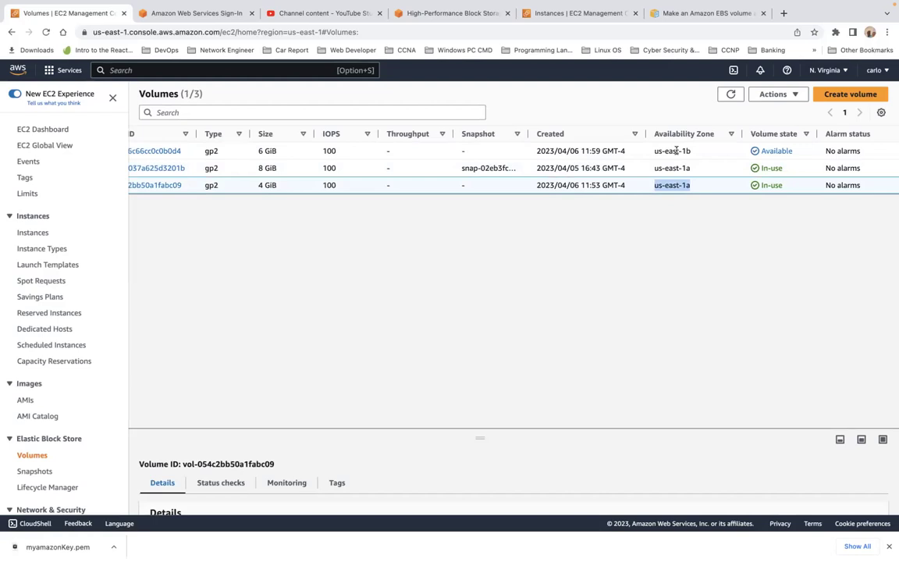
{"action": "double_click", "coordinate": [677, 151]}
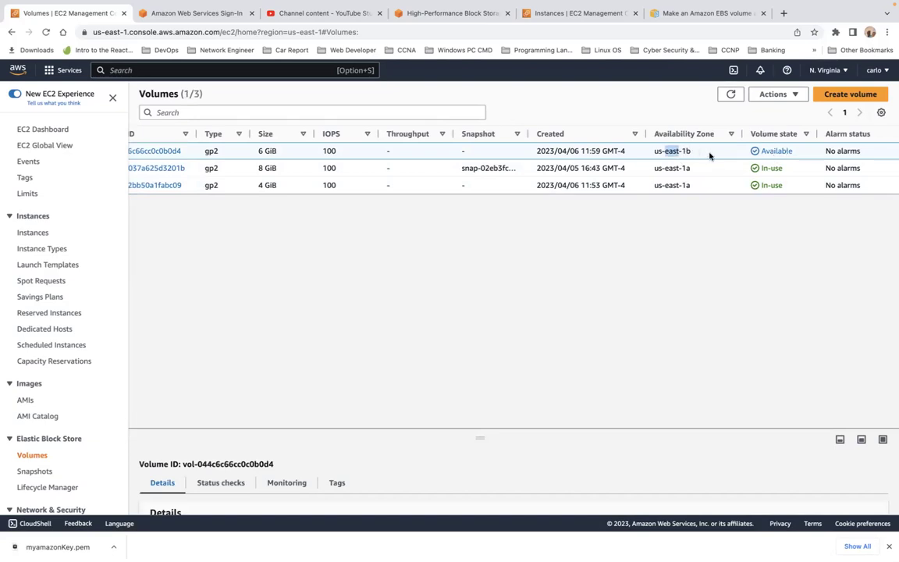
Step: Check which instances the 6 GiB volume can be attached to, and return to the volumes list without attaching it
{"action": "scroll", "coordinate": [498, 158], "scroll_direction": "left", "scroll_amount": 5}
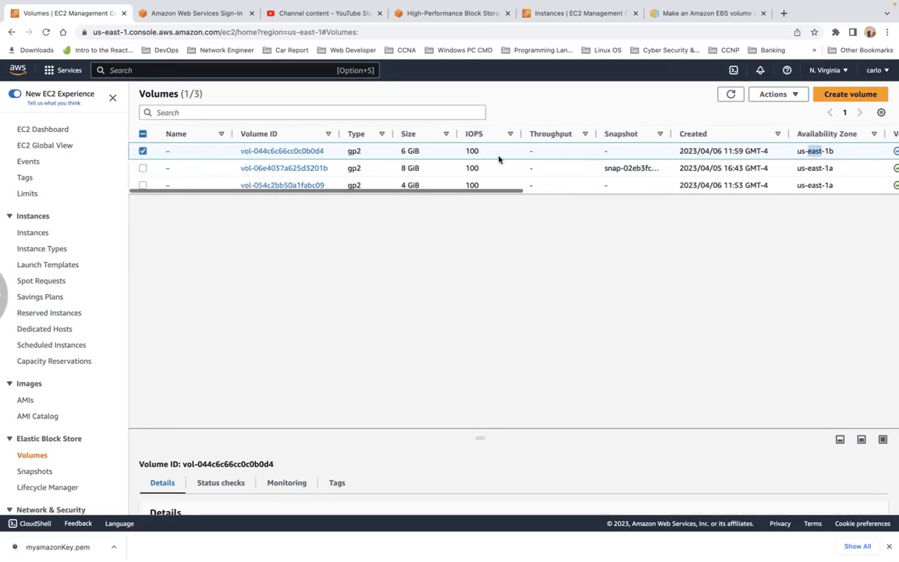
{"action": "scroll", "coordinate": [498, 158], "scroll_direction": "left", "scroll_amount": 5}
{"action": "scroll", "coordinate": [500, 158], "scroll_direction": "right", "scroll_amount": 5}
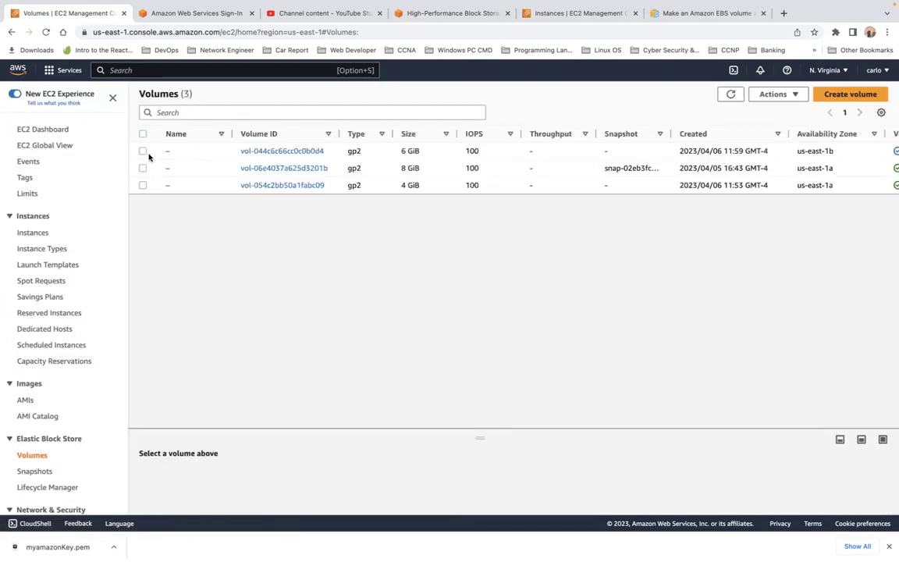
{"action": "left_click", "coordinate": [143, 151]}
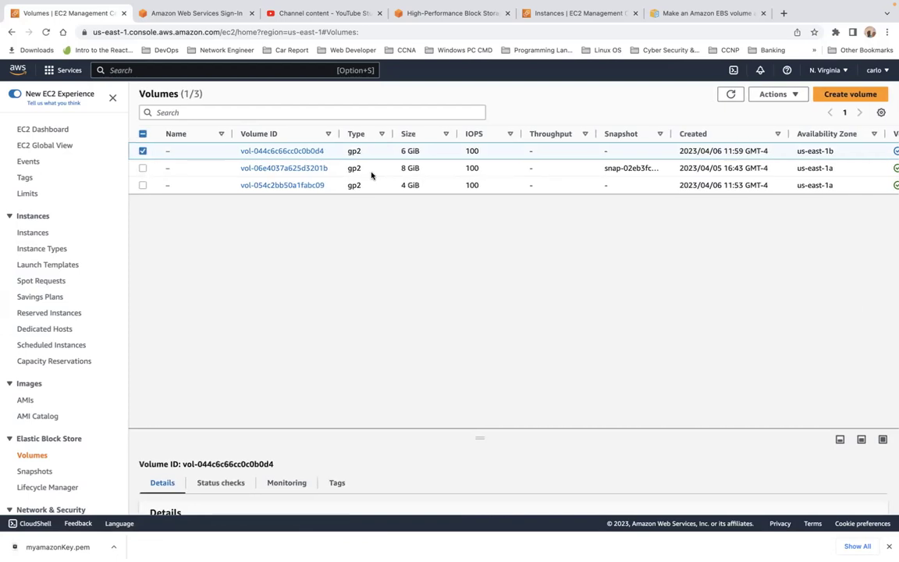
{"action": "left_click", "coordinate": [791, 94]}
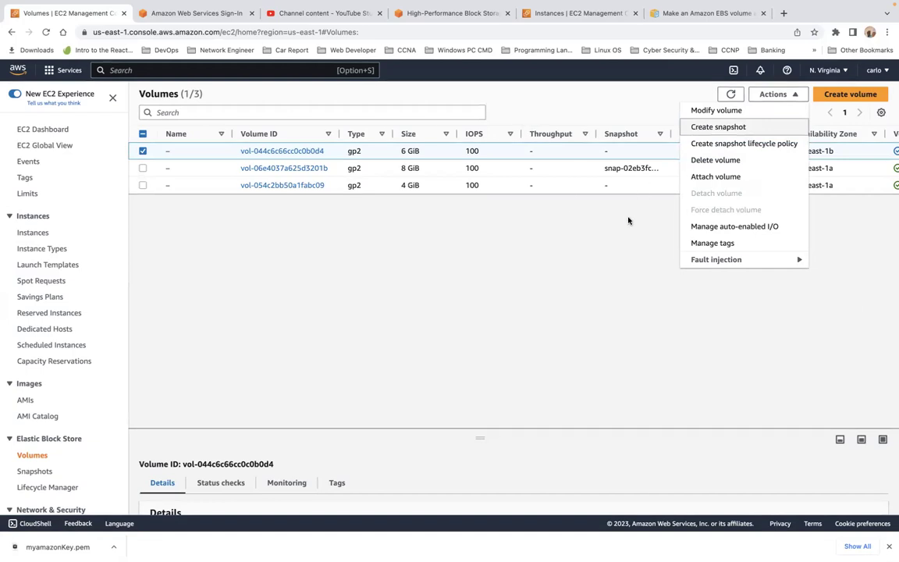
{"action": "left_click", "coordinate": [716, 178]}
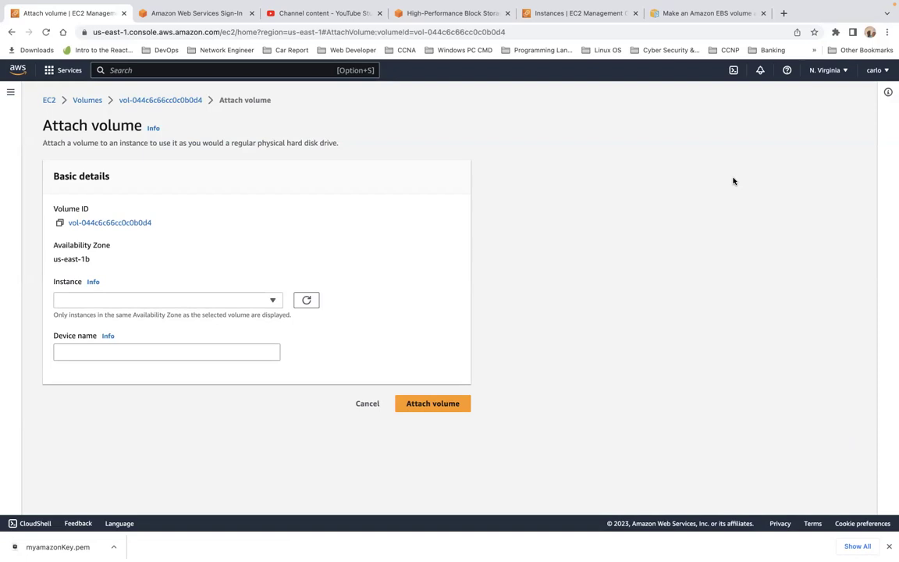
{"action": "left_click", "coordinate": [217, 303]}
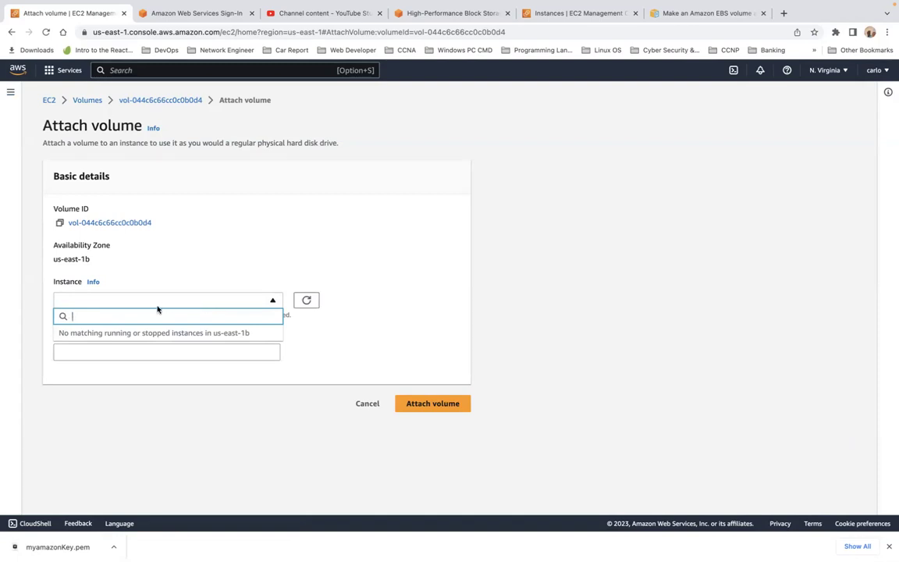
{"action": "left_click", "coordinate": [88, 100]}
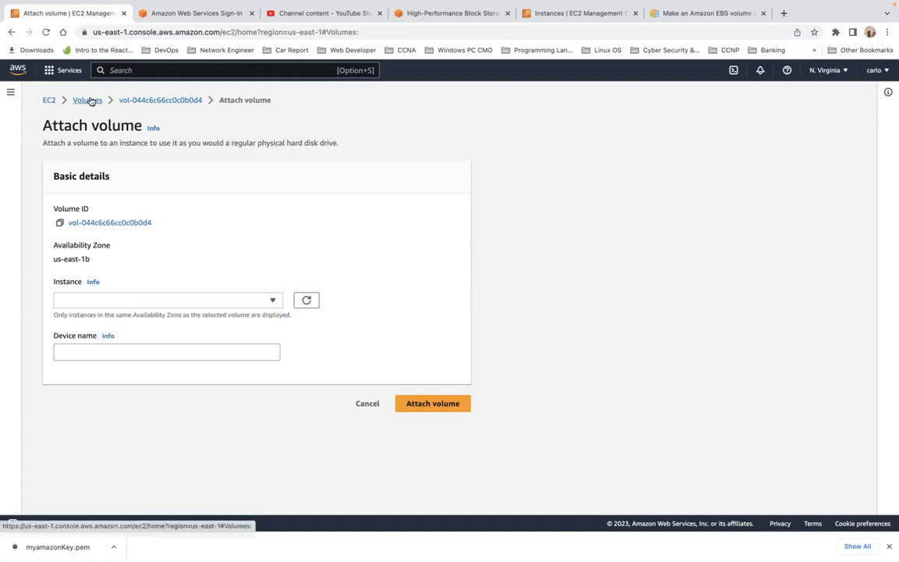
Step: Delete the unattached 6 GiB volume in us-east-1b and reload the volumes list
{"action": "left_click", "coordinate": [143, 150]}
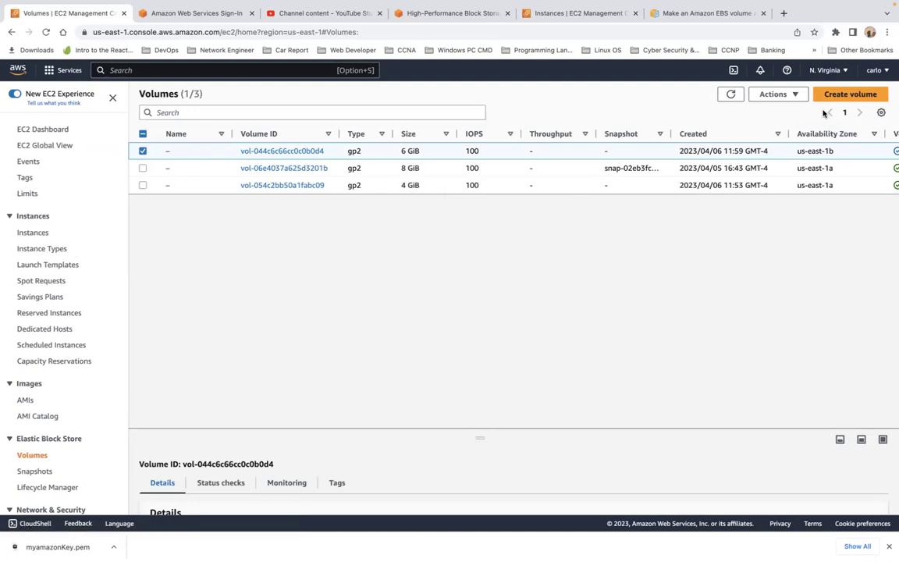
{"action": "left_click", "coordinate": [796, 95]}
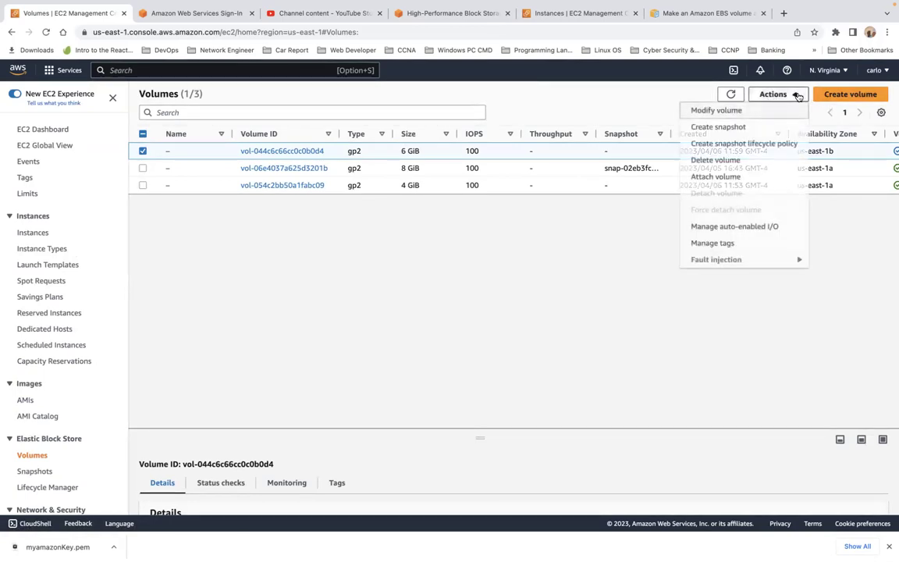
{"action": "left_click", "coordinate": [770, 161]}
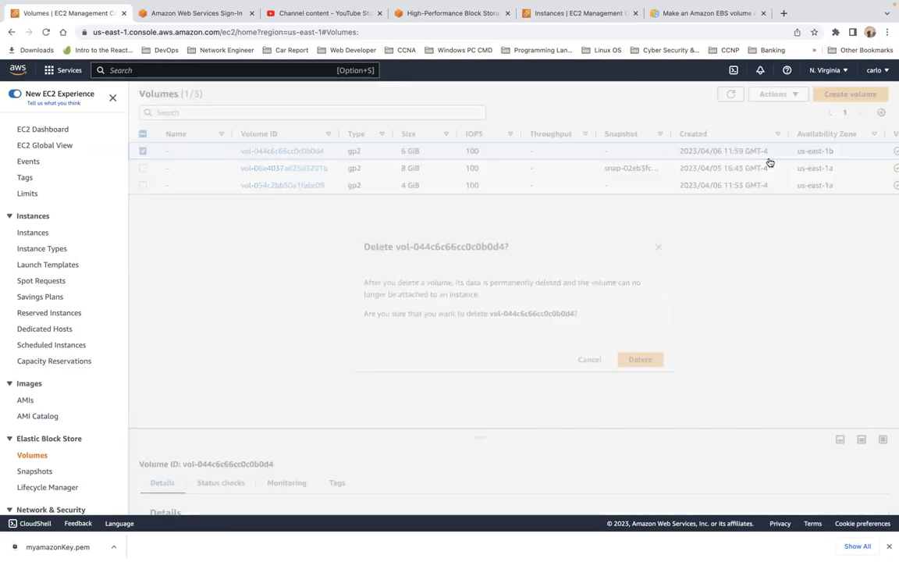
{"action": "left_click", "coordinate": [645, 360]}
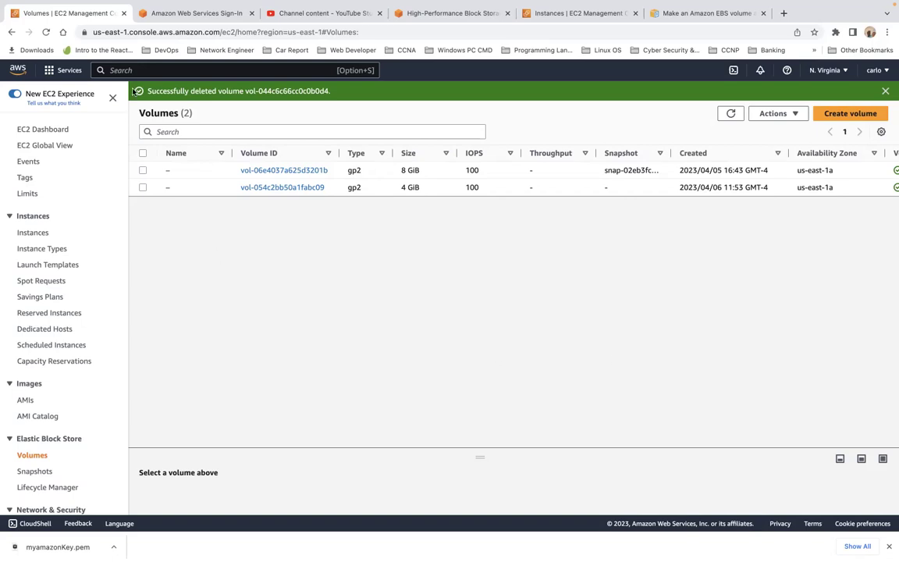
{"action": "left_click", "coordinate": [46, 32]}
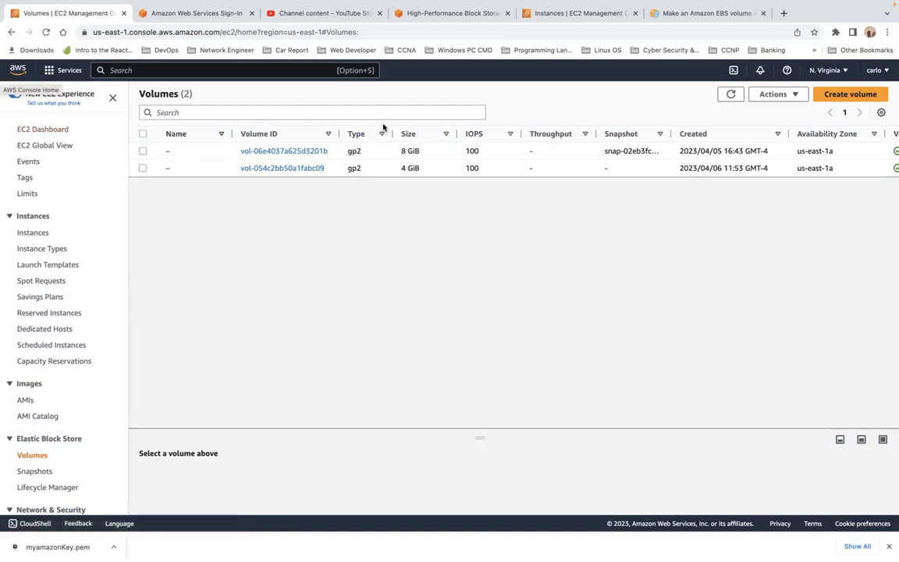
{"action": "left_click", "coordinate": [47, 32]}
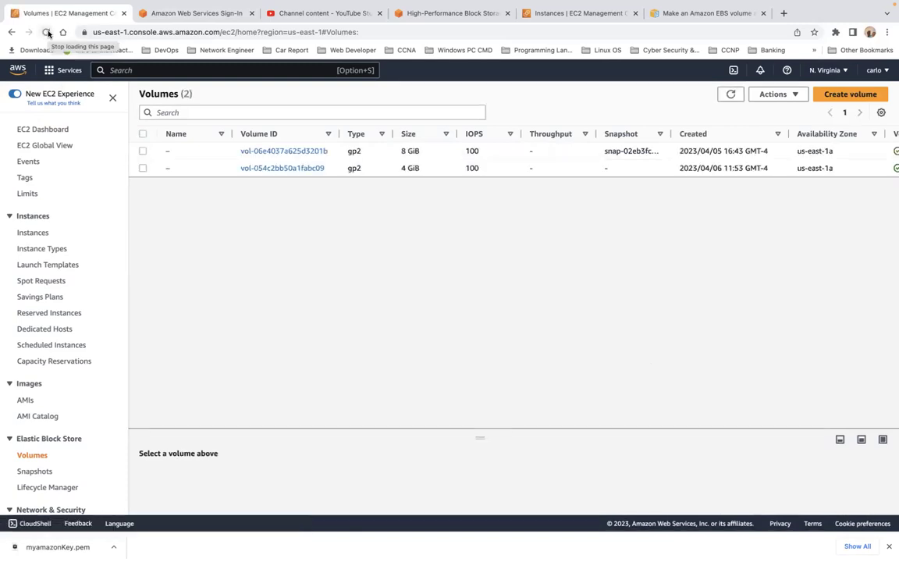
Step: Show all instances without the terminated filter and examine the Delete on termination settings of My Web Server's attached volumes
{"action": "left_click", "coordinate": [38, 234]}
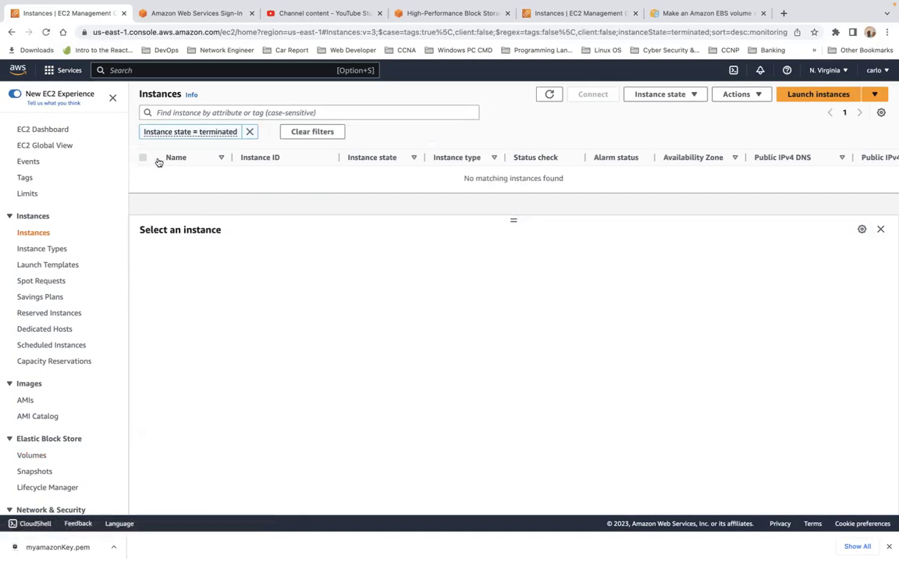
{"action": "left_click", "coordinate": [39, 234]}
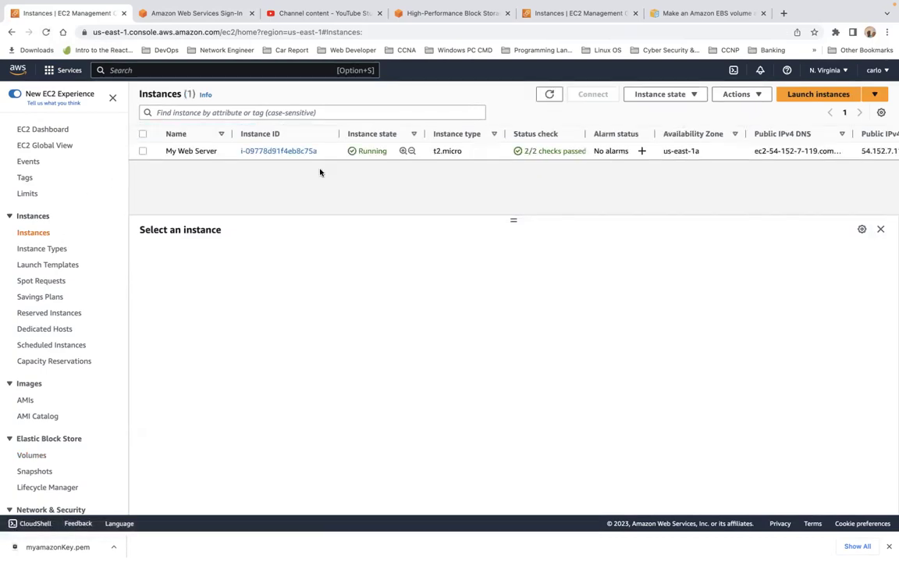
{"action": "left_click", "coordinate": [144, 156]}
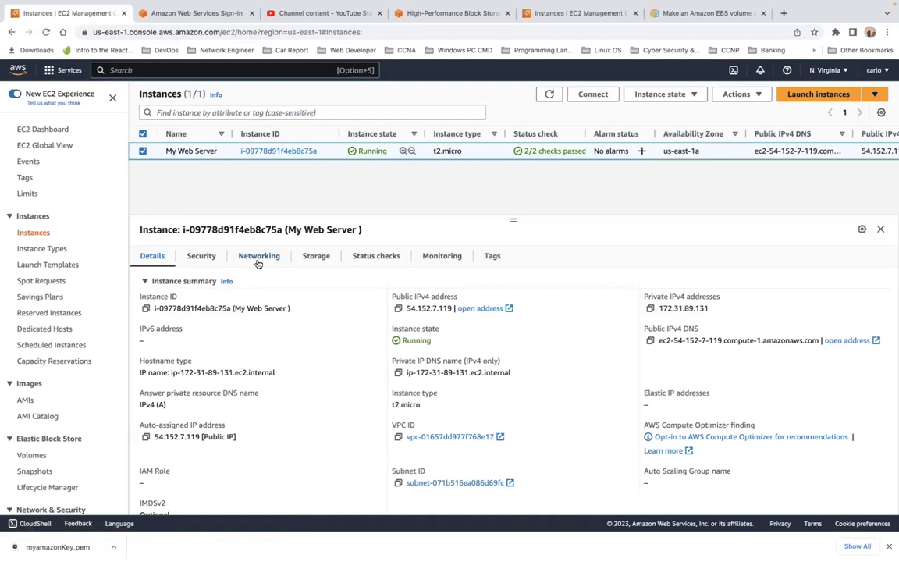
{"action": "left_click", "coordinate": [316, 255]}
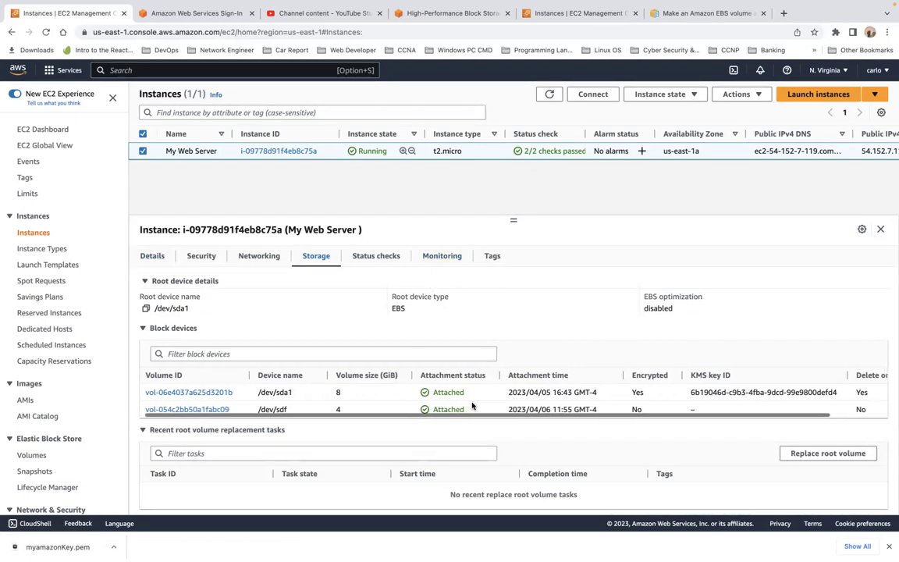
{"action": "scroll", "coordinate": [473, 406], "scroll_direction": "right", "scroll_amount": 2}
{"action": "scroll", "coordinate": [472, 406], "scroll_direction": "right", "scroll_amount": 3}
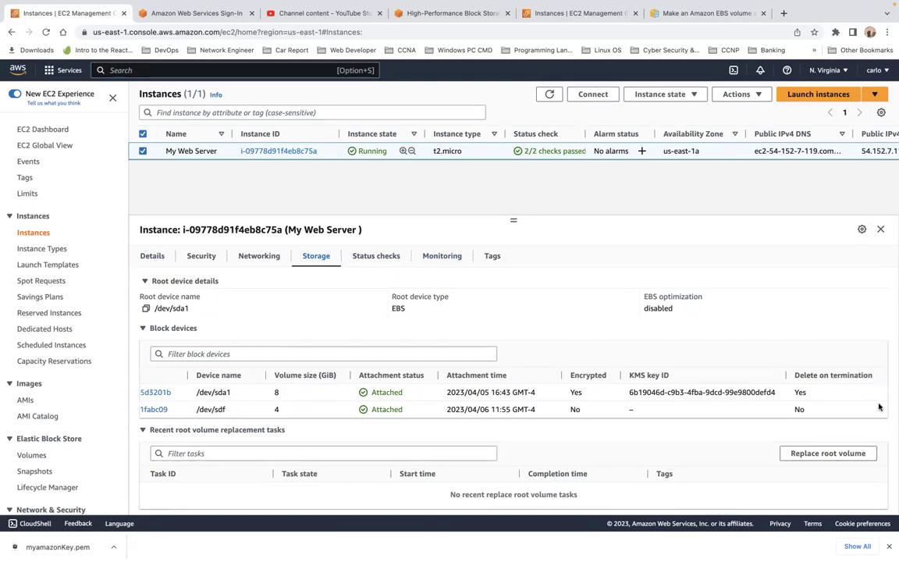
{"action": "double_click", "coordinate": [800, 393]}
{"action": "double_click", "coordinate": [800, 409]}
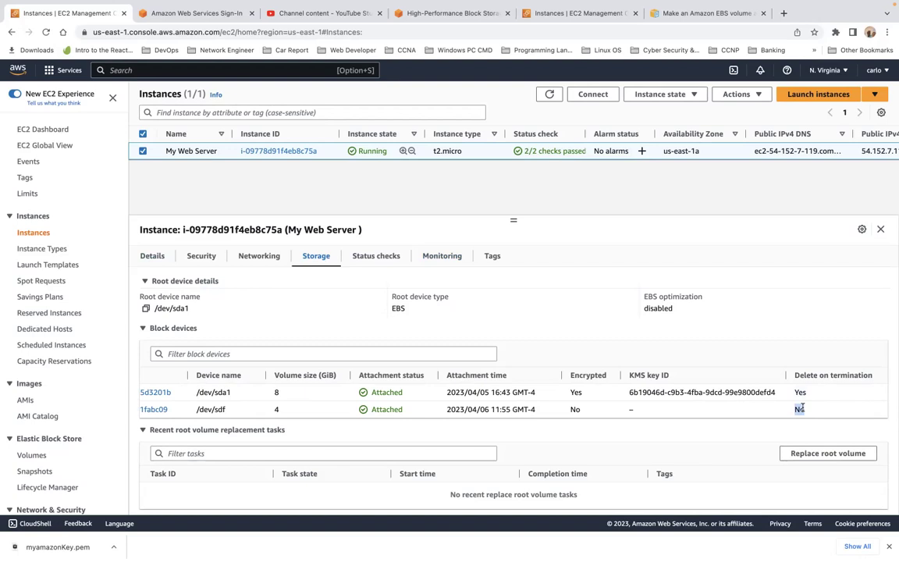
{"action": "double_click", "coordinate": [801, 392]}
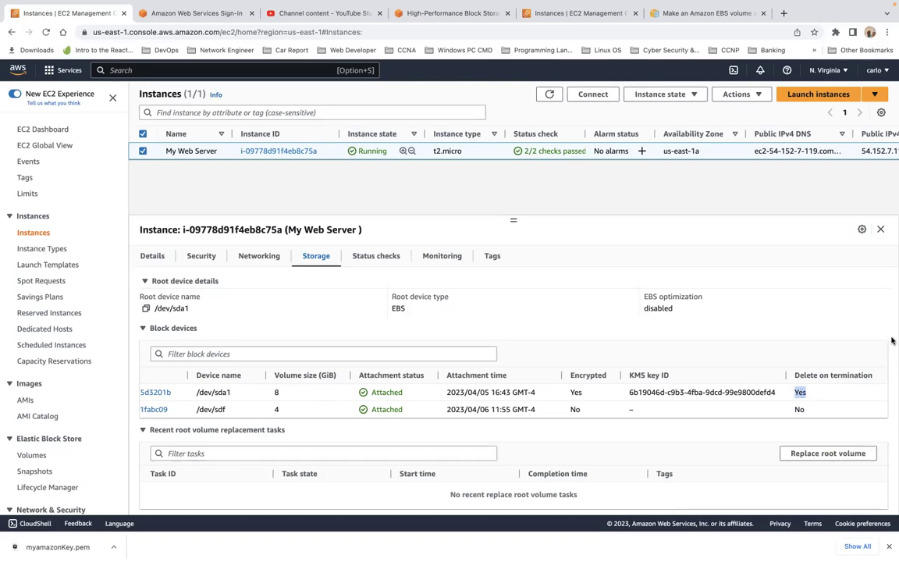
Step: Start launching a new instance and expand the advanced storage details of its root volume
{"action": "left_click", "coordinate": [830, 94]}
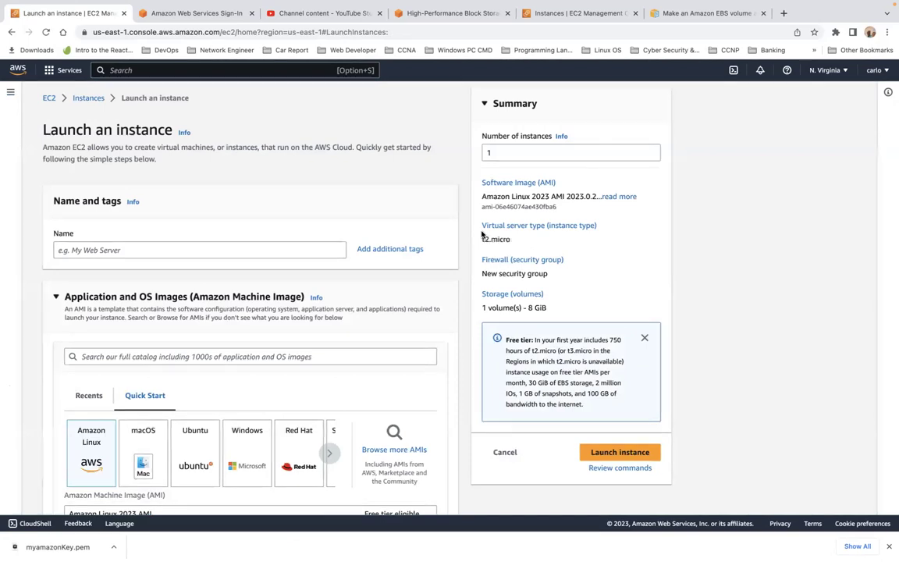
{"action": "scroll", "coordinate": [481, 234], "scroll_direction": "down", "scroll_amount": 5}
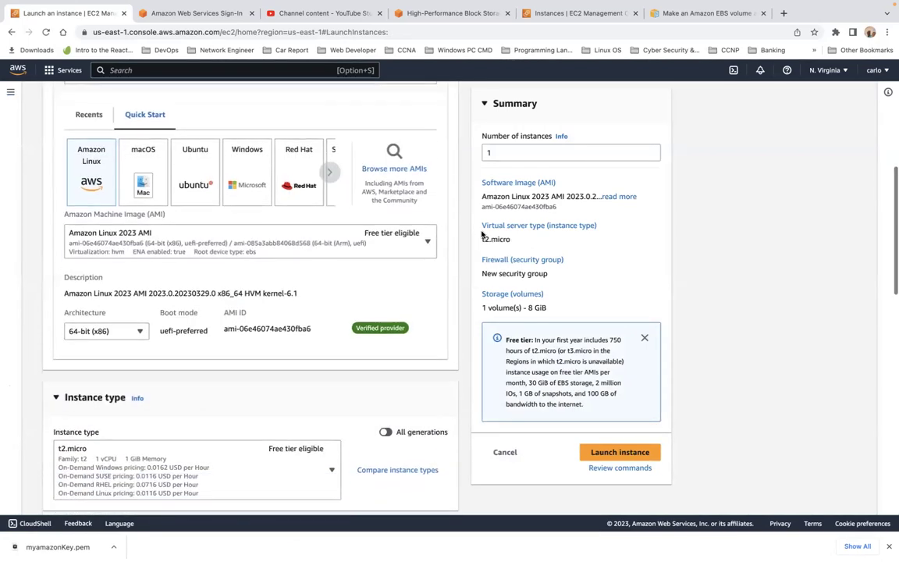
{"action": "scroll", "coordinate": [482, 235], "scroll_direction": "down", "scroll_amount": 4}
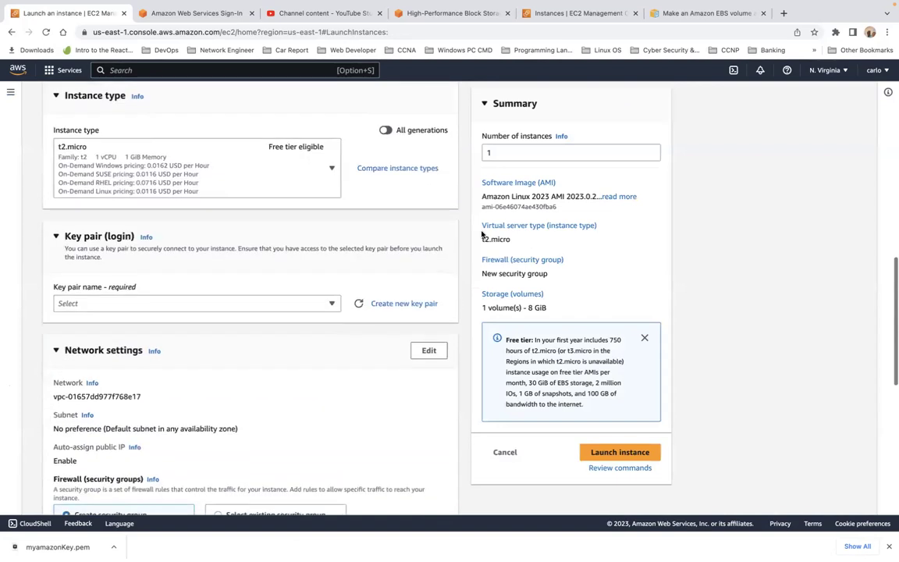
{"action": "scroll", "coordinate": [482, 234], "scroll_direction": "down", "scroll_amount": 3}
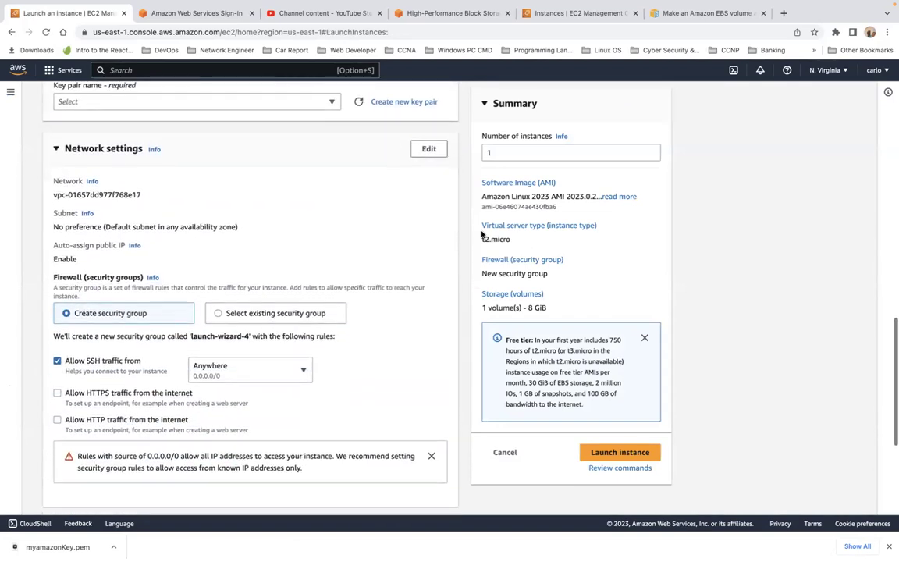
{"action": "scroll", "coordinate": [482, 234], "scroll_direction": "down", "scroll_amount": 2}
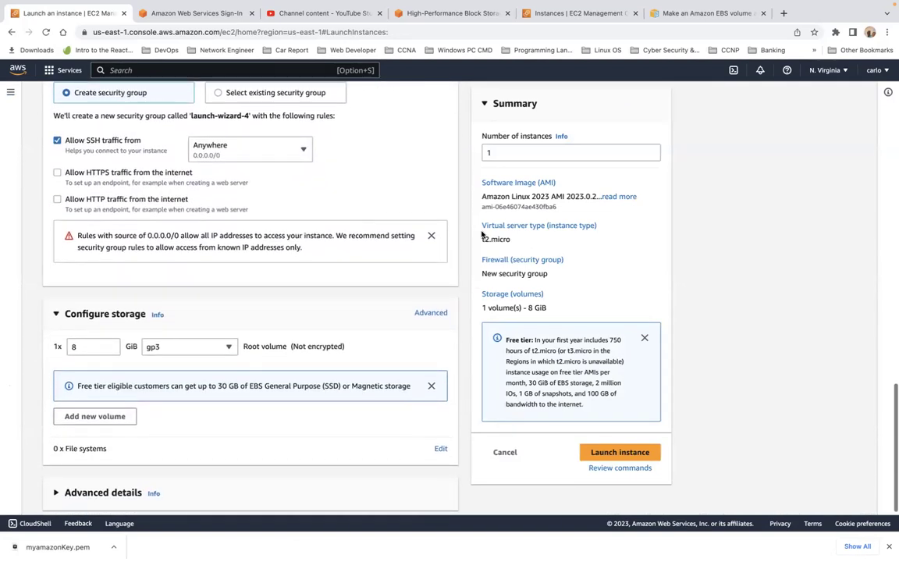
{"action": "left_click", "coordinate": [432, 313]}
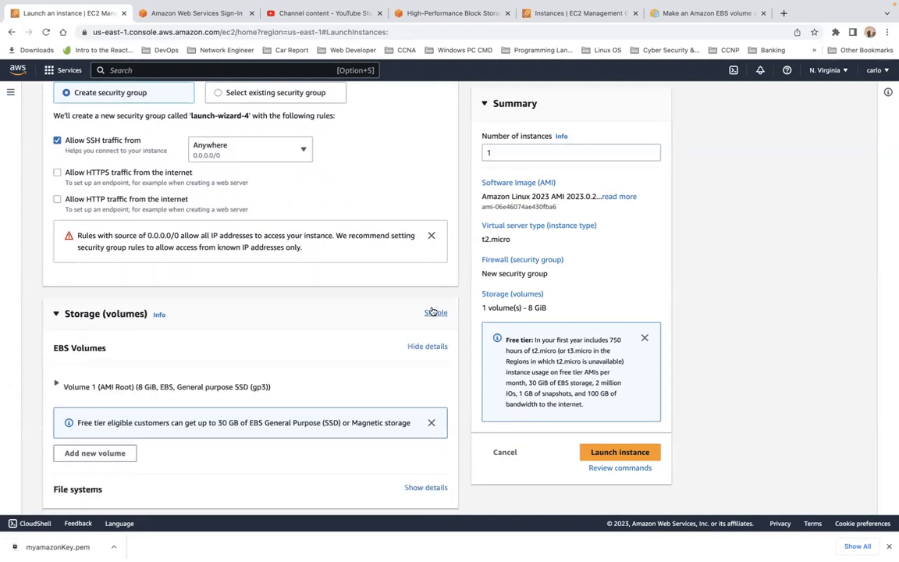
{"action": "scroll", "coordinate": [355, 344], "scroll_direction": "down", "scroll_amount": 1}
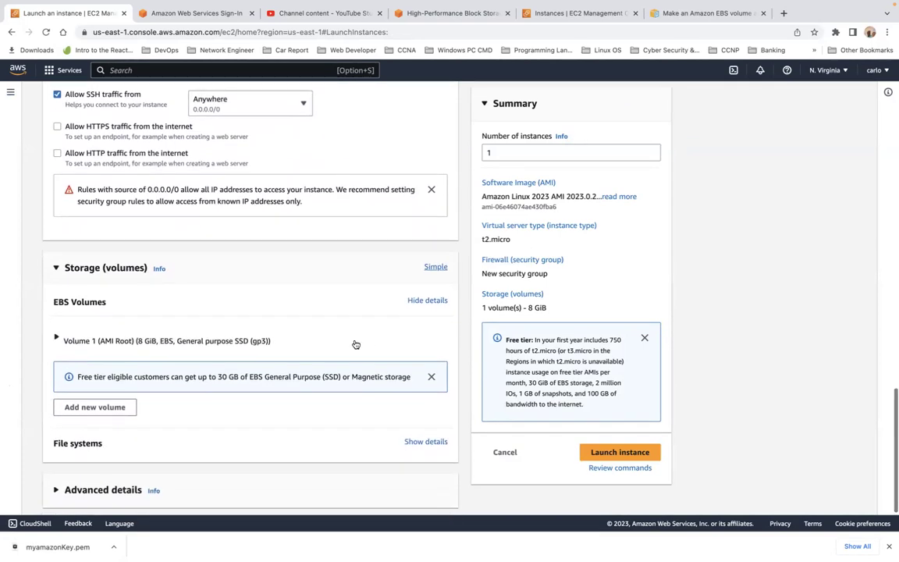
{"action": "left_click", "coordinate": [57, 339]}
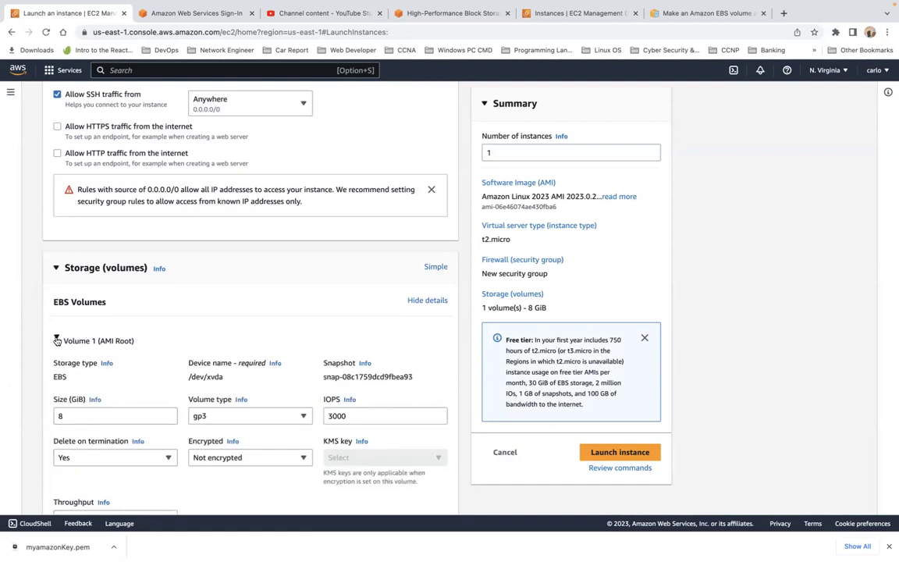
Step: Look at the Delete on termination options offered for the new instance's root volume
{"action": "scroll", "coordinate": [140, 352], "scroll_direction": "down", "scroll_amount": 2}
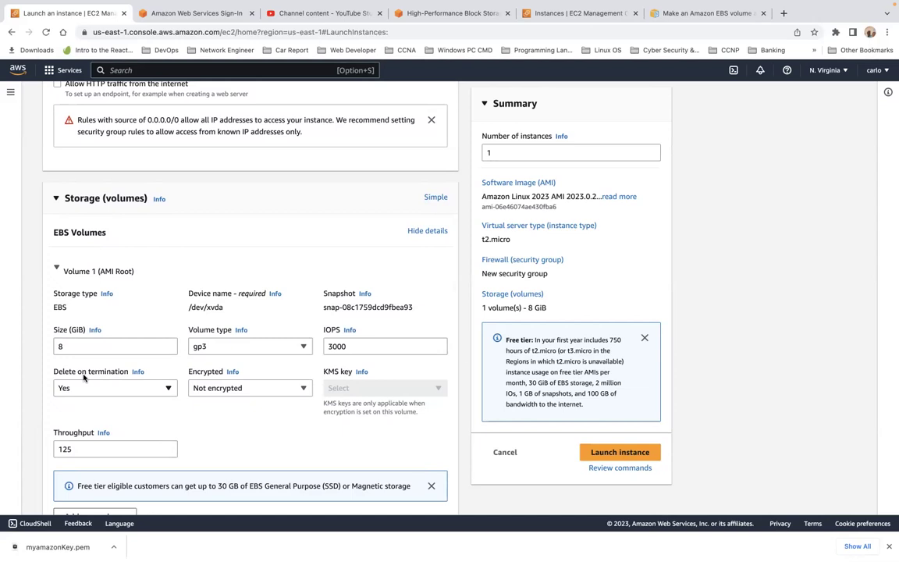
{"action": "left_click", "coordinate": [99, 389]}
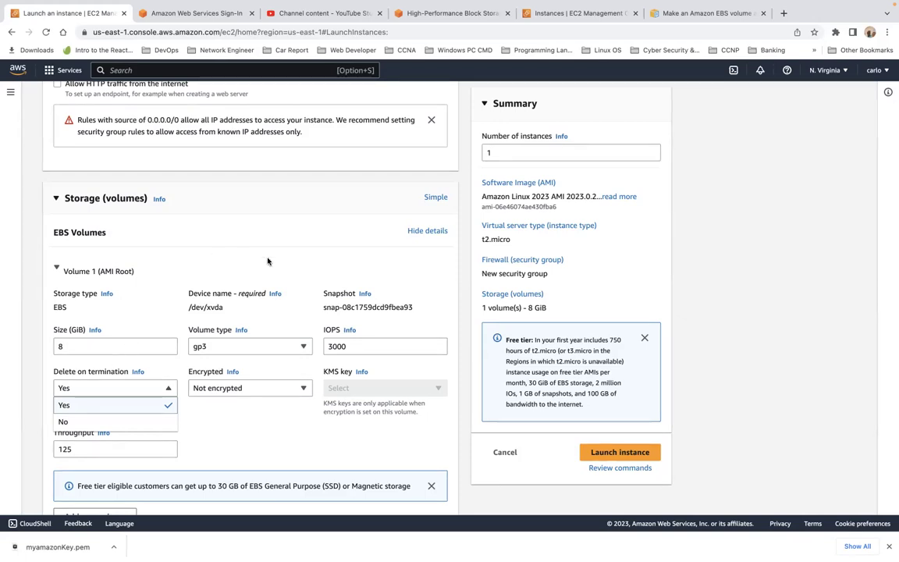
{"action": "left_click", "coordinate": [706, 12]}
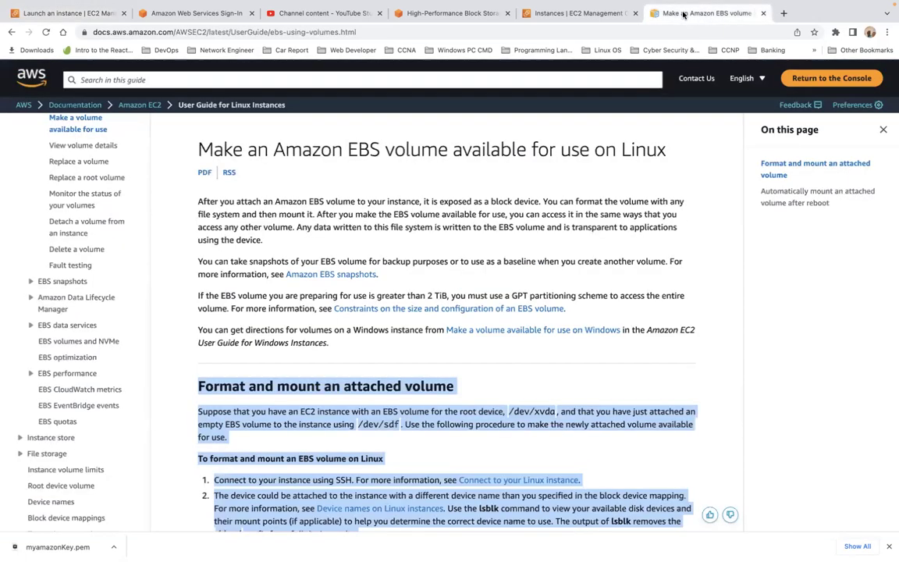
Step: List all instances without a state filter and compare the Delete on termination settings of My Web Server's volumes with the launch form
{"action": "left_click", "coordinate": [577, 13]}
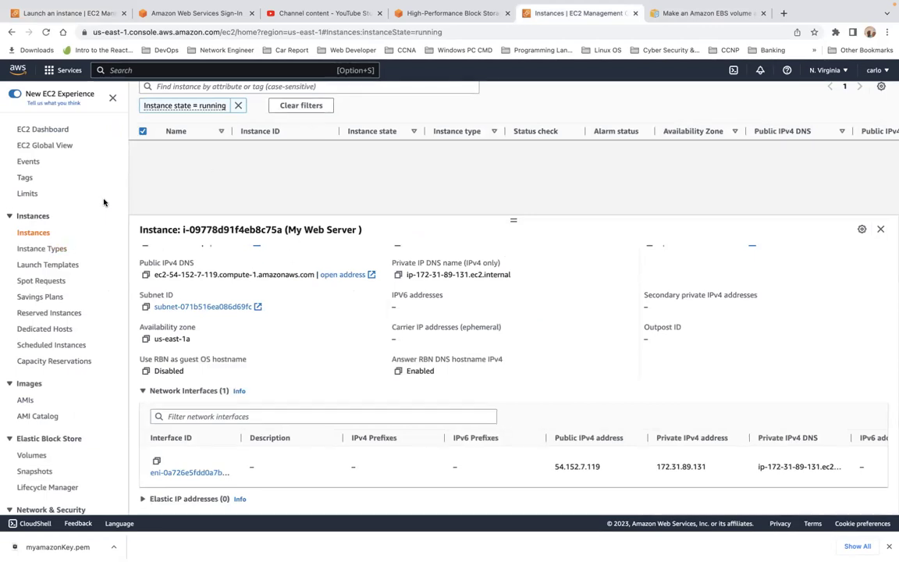
{"action": "left_click", "coordinate": [35, 233]}
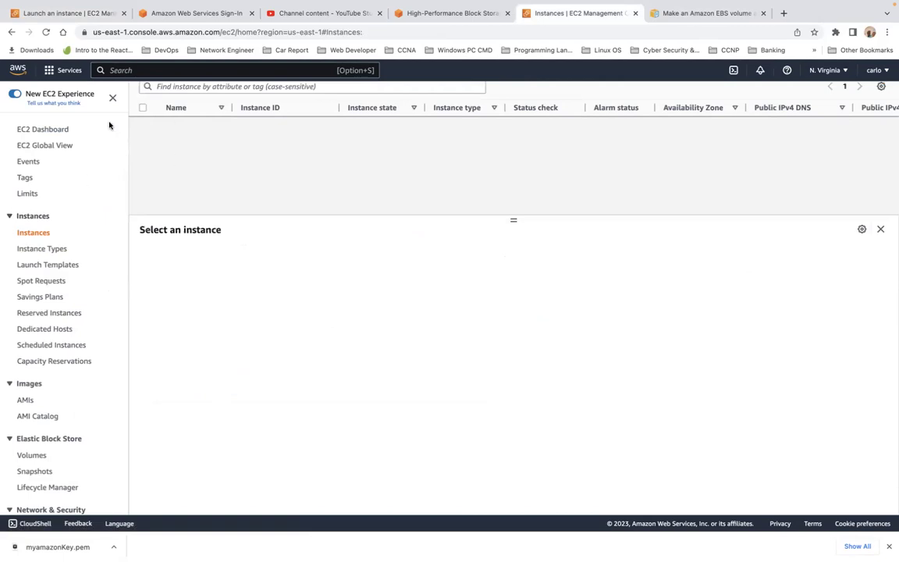
{"action": "left_click", "coordinate": [45, 32]}
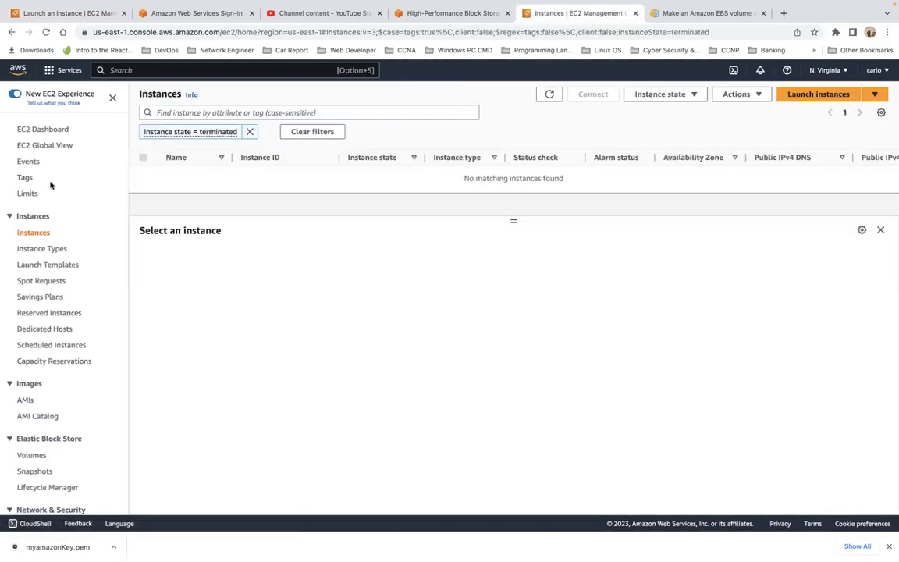
{"action": "left_click", "coordinate": [35, 236]}
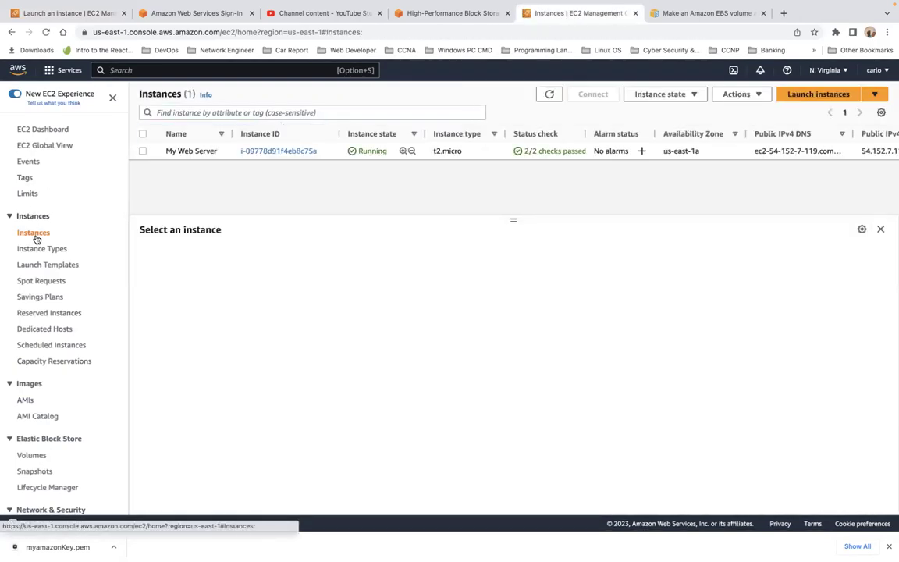
{"action": "left_click", "coordinate": [143, 150]}
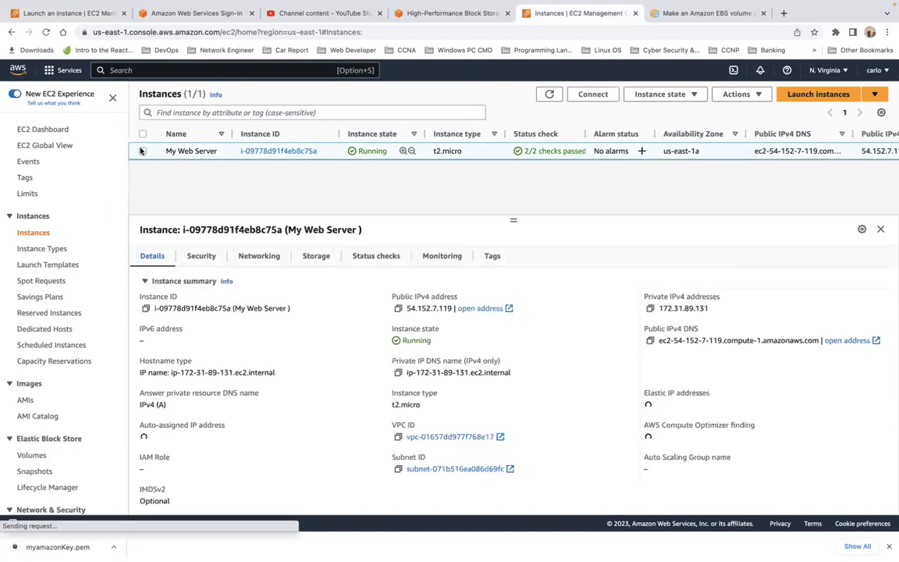
{"action": "left_click", "coordinate": [316, 256]}
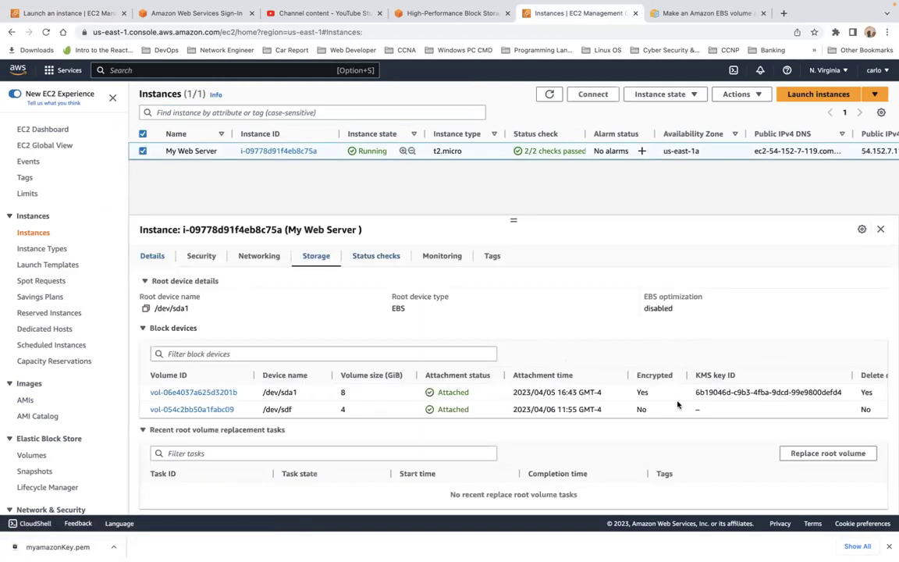
{"action": "scroll", "coordinate": [658, 410], "scroll_direction": "right", "scroll_amount": 1}
{"action": "scroll", "coordinate": [658, 410], "scroll_direction": "right", "scroll_amount": 2}
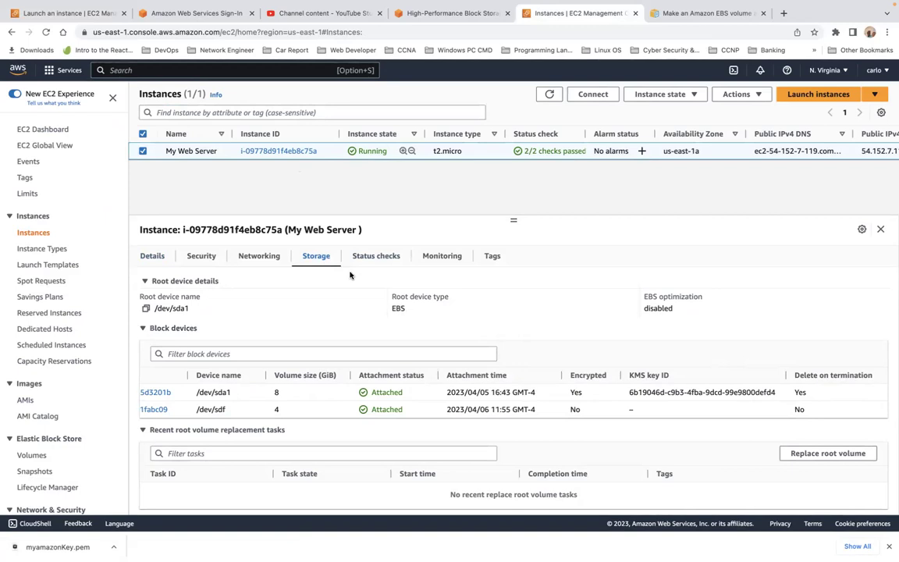
{"action": "left_click", "coordinate": [47, 9]}
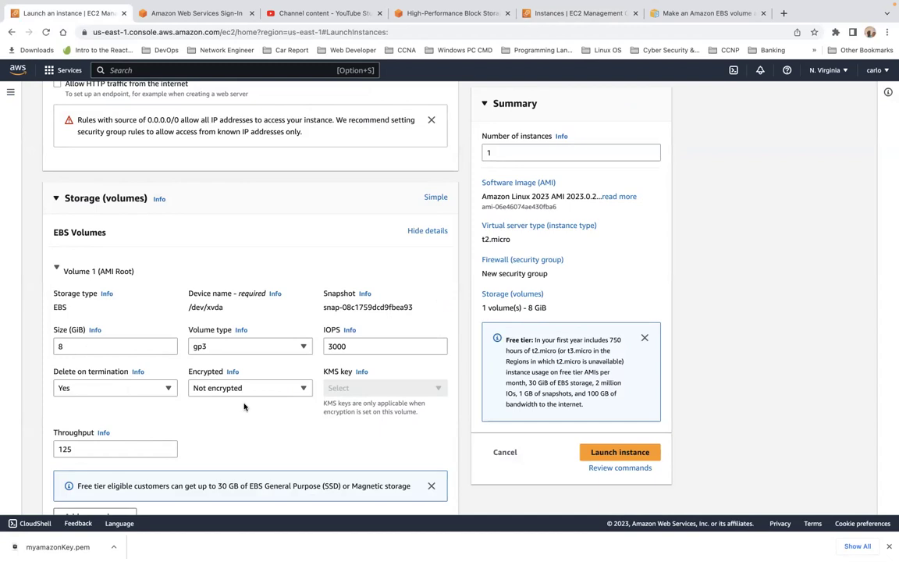
Step: Terminate the My Web Server instance and confirm the termination
{"action": "left_click", "coordinate": [700, 14]}
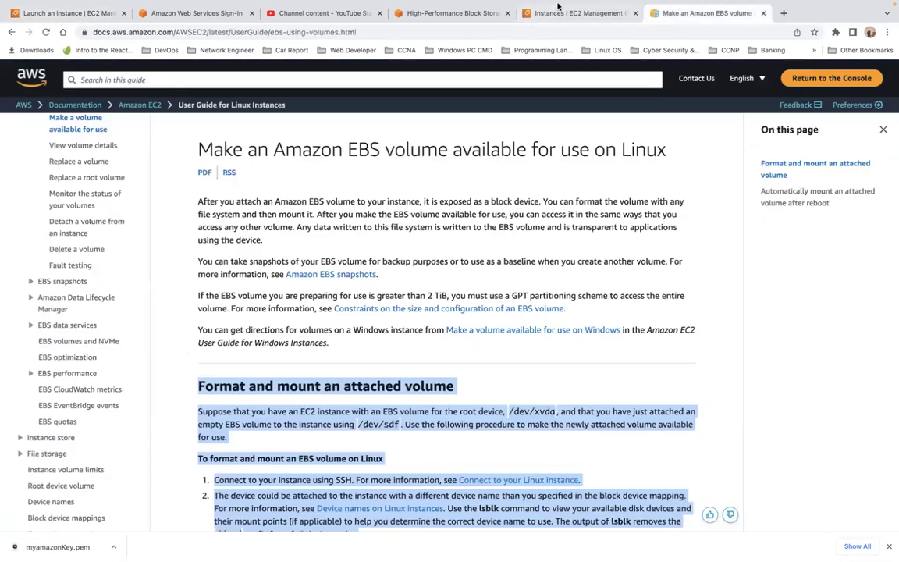
{"action": "left_click", "coordinate": [561, 14]}
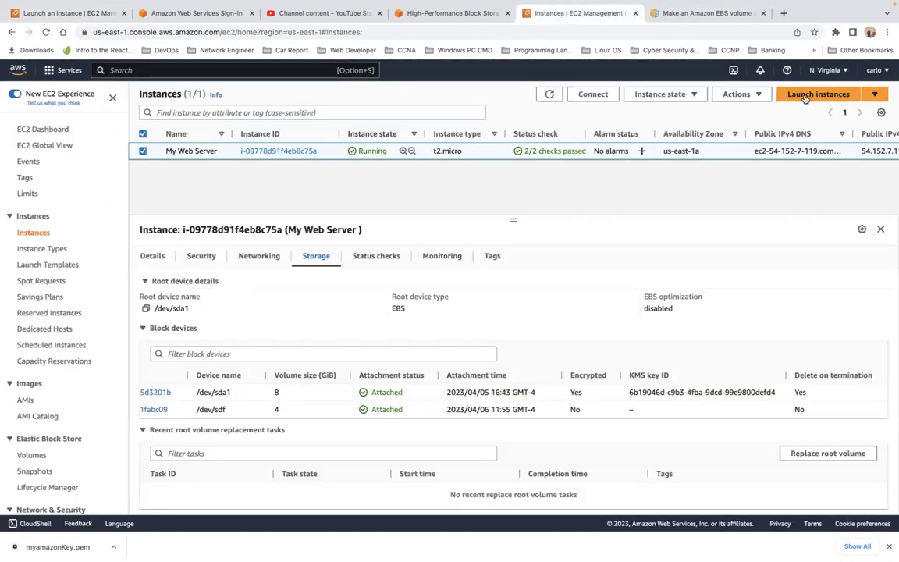
{"action": "left_click", "coordinate": [676, 98]}
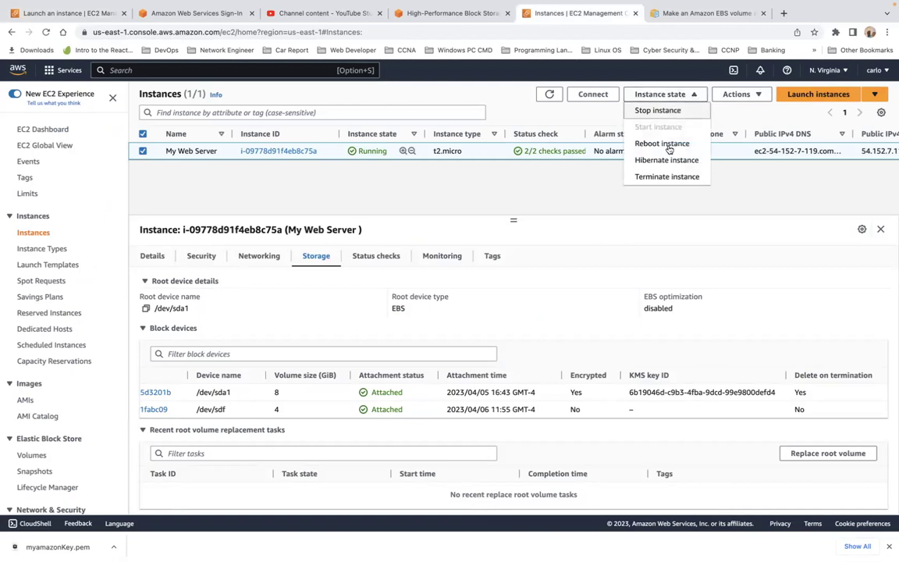
{"action": "left_click", "coordinate": [667, 177]}
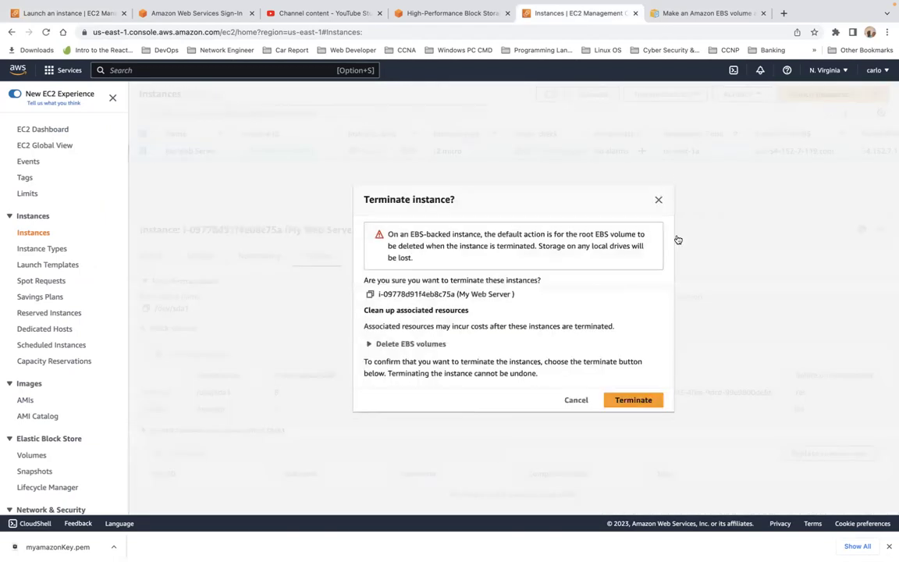
{"action": "left_click", "coordinate": [626, 400]}
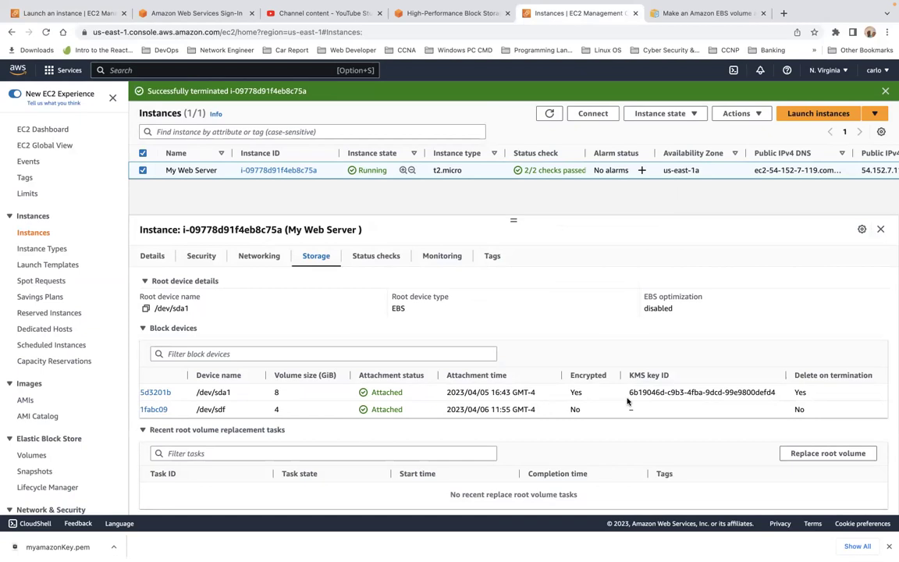
Step: Reload the instances page, open the EBS volumes list and refresh it to check which volumes remain
{"action": "left_click", "coordinate": [46, 33]}
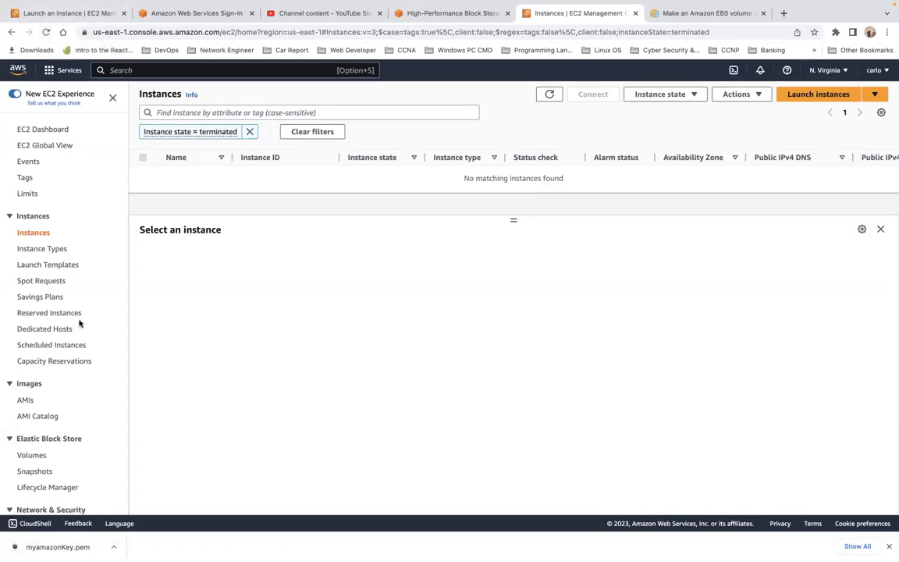
{"action": "left_click", "coordinate": [27, 458]}
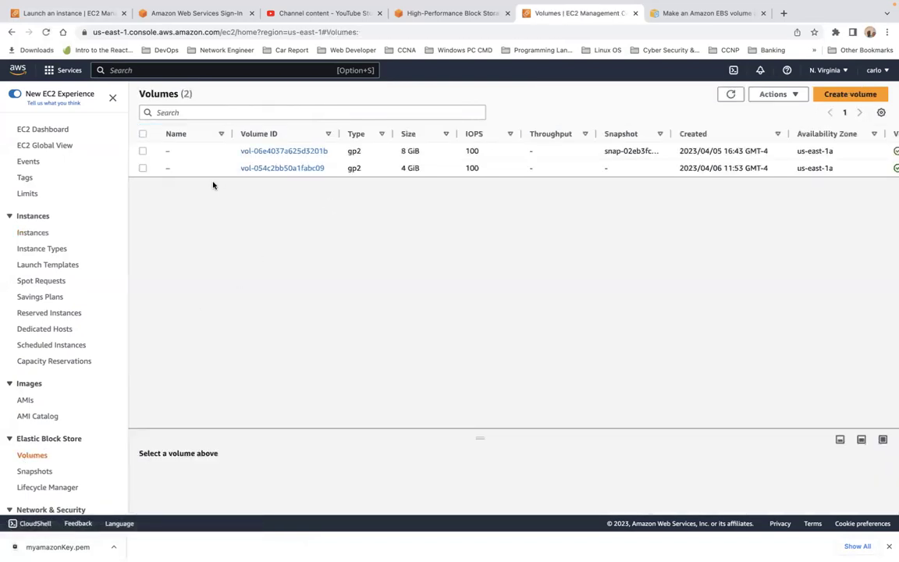
{"action": "left_click", "coordinate": [45, 32]}
{"action": "left_click", "coordinate": [46, 35]}
Step: Show all instances without the terminated filter and request termination of My Web Server again
{"action": "left_click", "coordinate": [44, 233]}
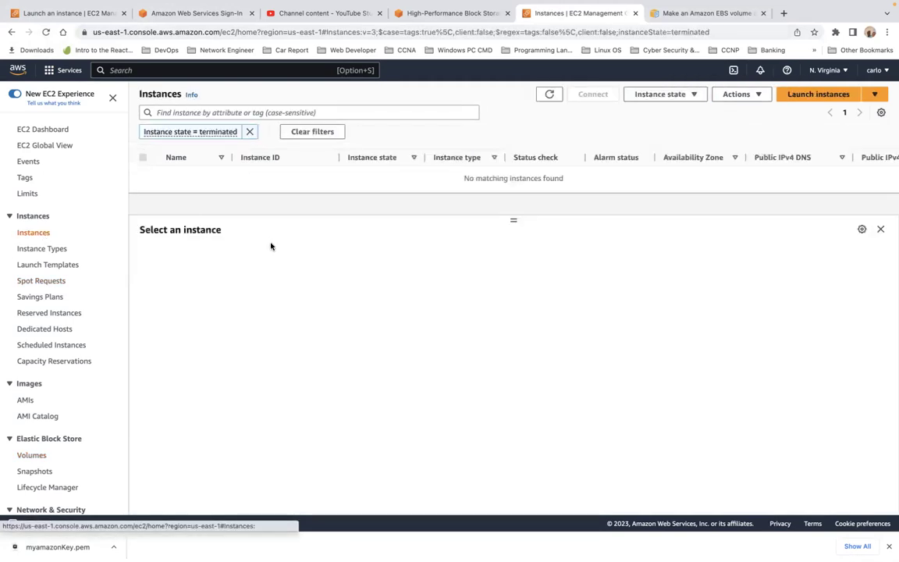
{"action": "left_click", "coordinate": [44, 232]}
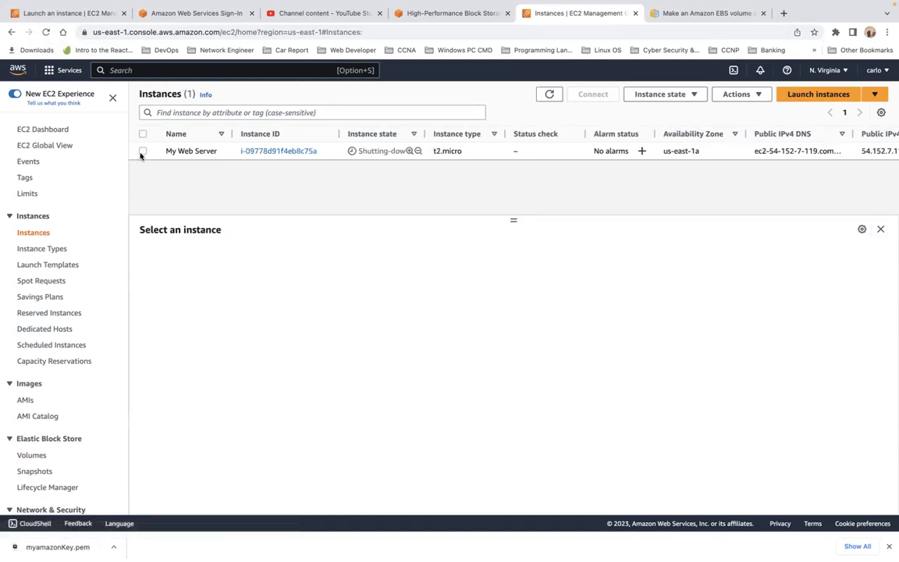
{"action": "left_click", "coordinate": [142, 152]}
{"action": "left_click", "coordinate": [681, 95]}
{"action": "left_click", "coordinate": [663, 177]}
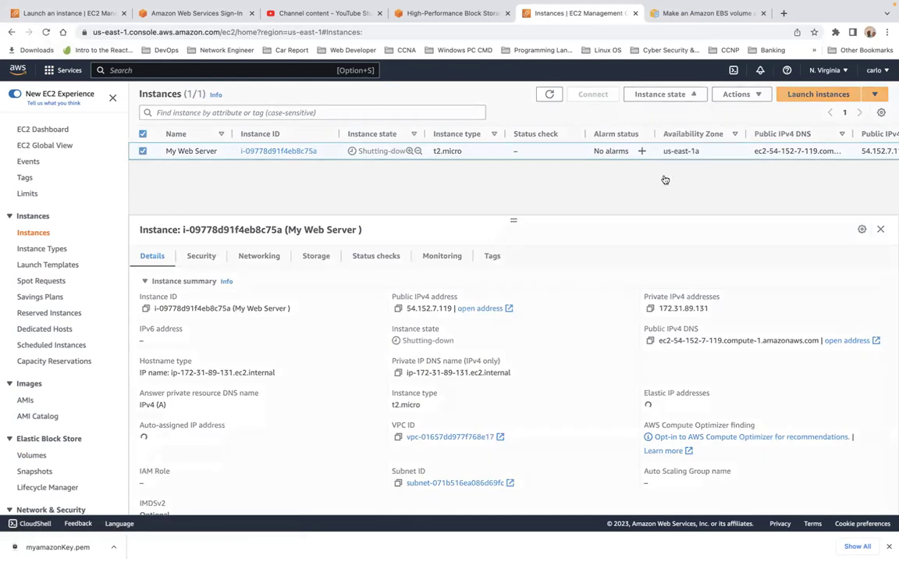
{"action": "left_click", "coordinate": [626, 401]}
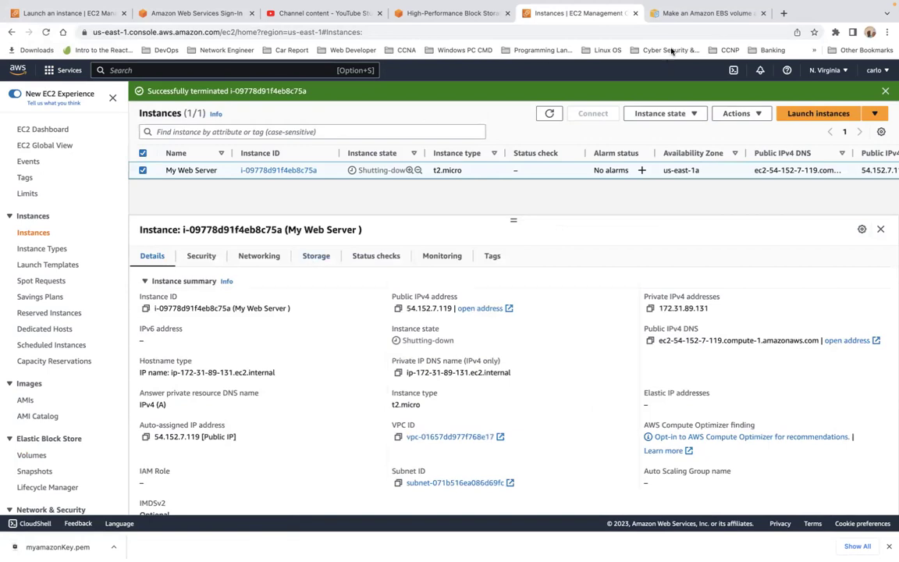
Step: Leave the instance launch form without launching, open the volumes list and refresh it to check the 8 GiB and 4 GiB volumes
{"action": "left_click", "coordinate": [86, 13]}
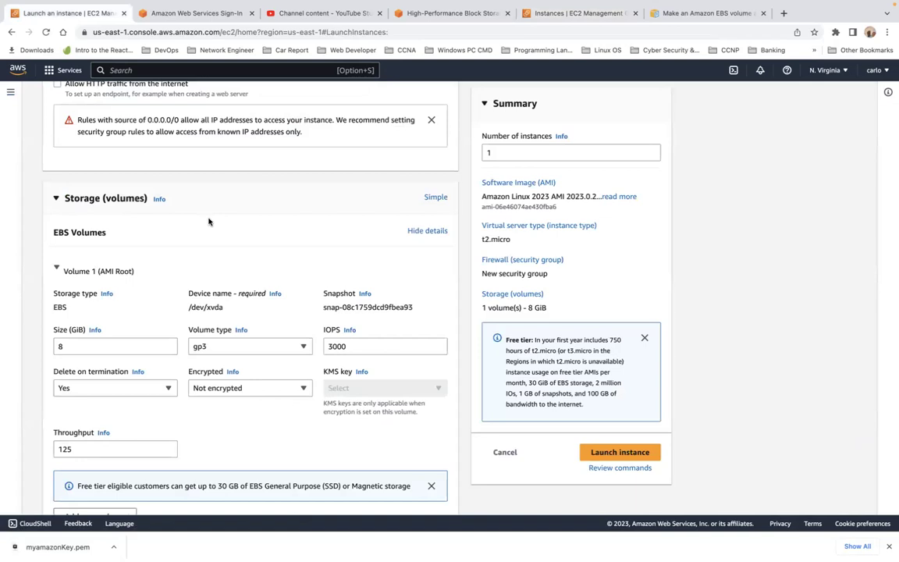
{"action": "scroll", "coordinate": [208, 222], "scroll_direction": "up", "scroll_amount": 15}
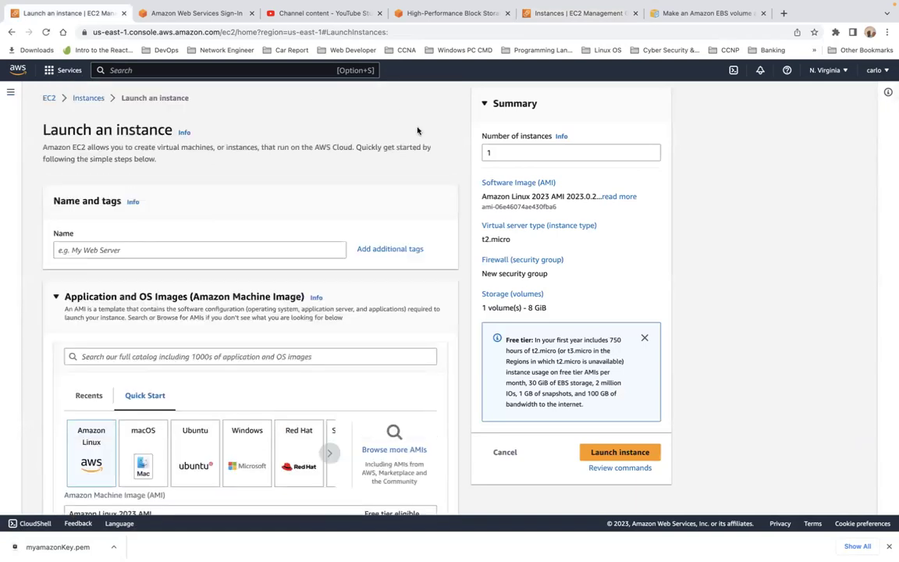
{"action": "left_click", "coordinate": [86, 99]}
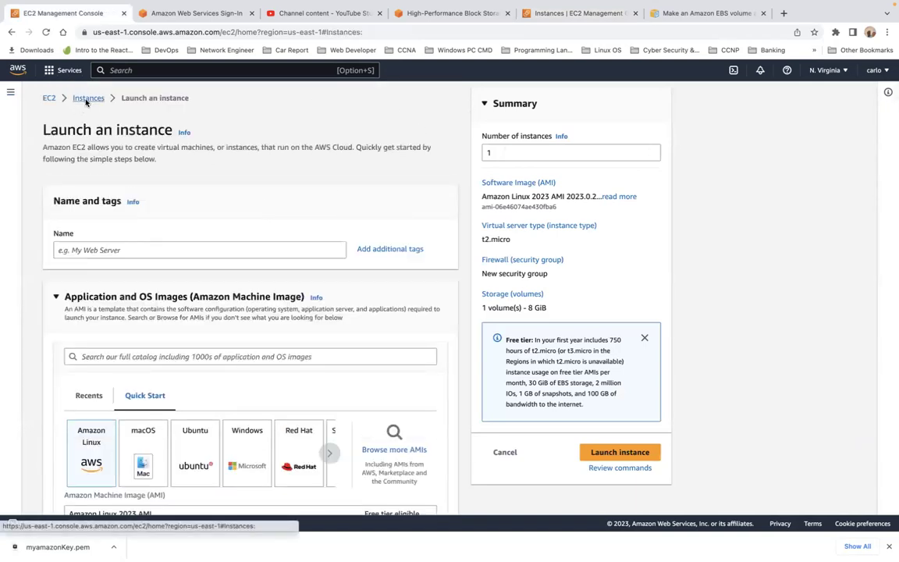
{"action": "scroll", "coordinate": [70, 412], "scroll_direction": "down", "scroll_amount": 5}
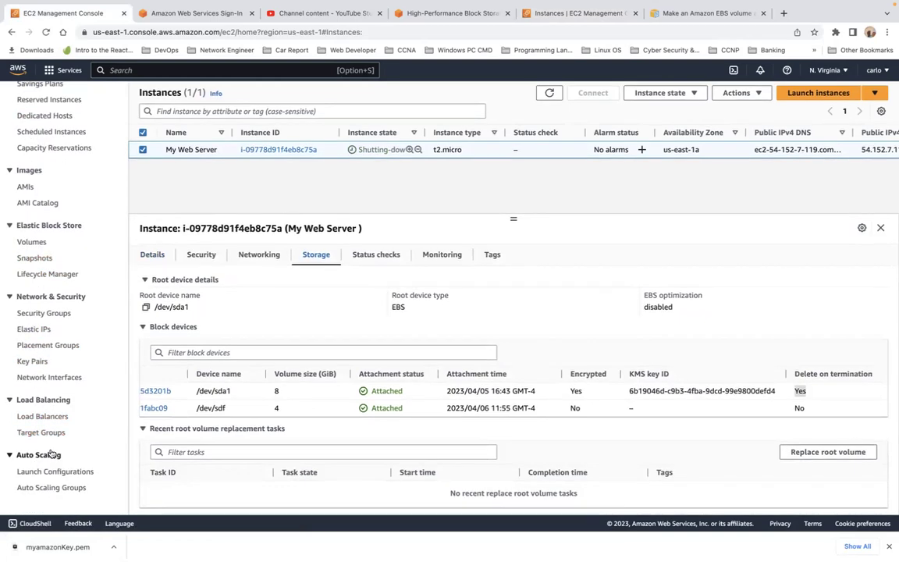
{"action": "left_click", "coordinate": [32, 243]}
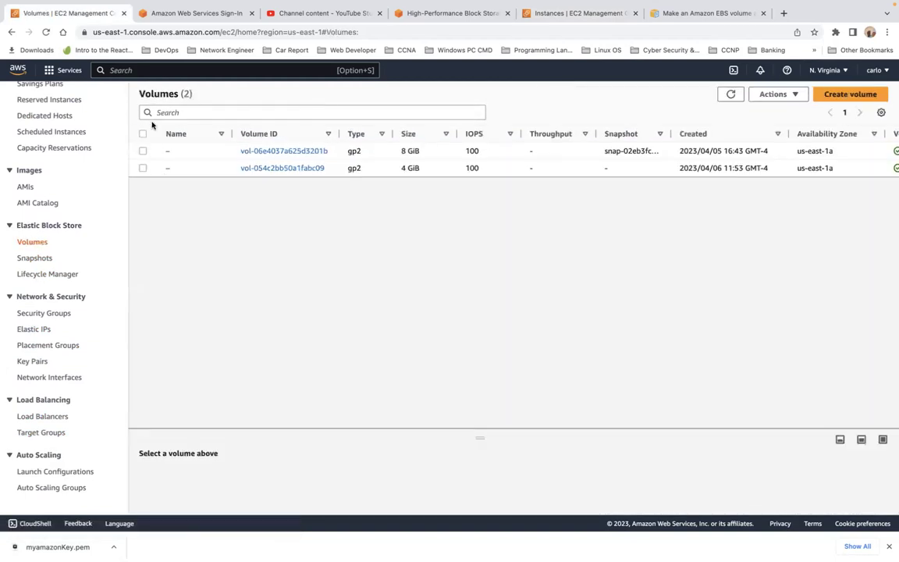
{"action": "left_click", "coordinate": [46, 32]}
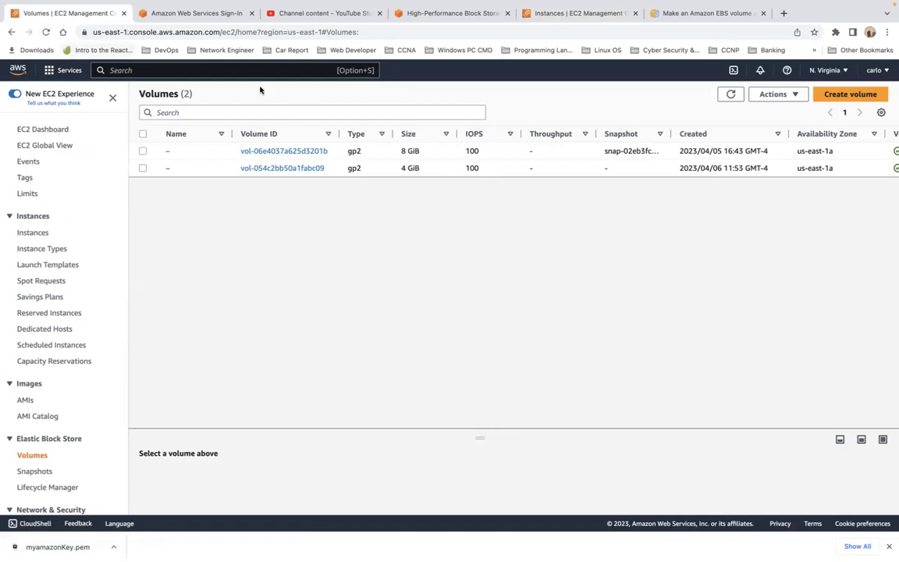
{"action": "left_click", "coordinate": [45, 32]}
Step: Return to the instances page and submit another termination request for the still selected My Web Server
{"action": "left_click", "coordinate": [569, 13]}
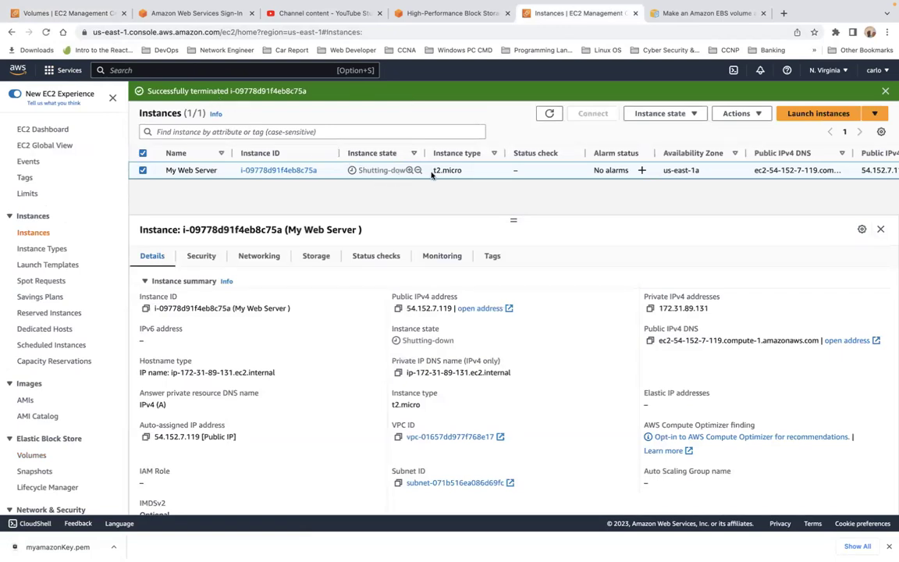
{"action": "left_click", "coordinate": [666, 115]}
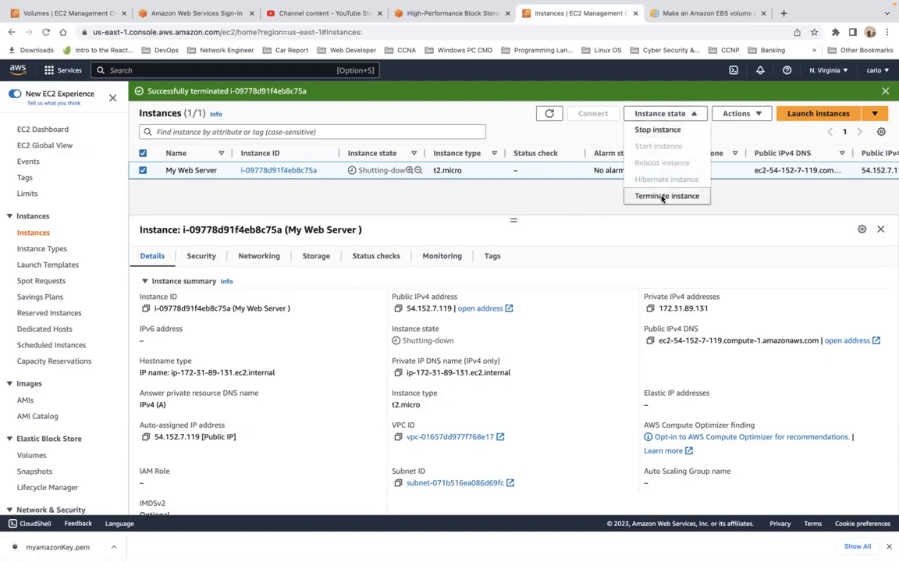
{"action": "left_click", "coordinate": [662, 196]}
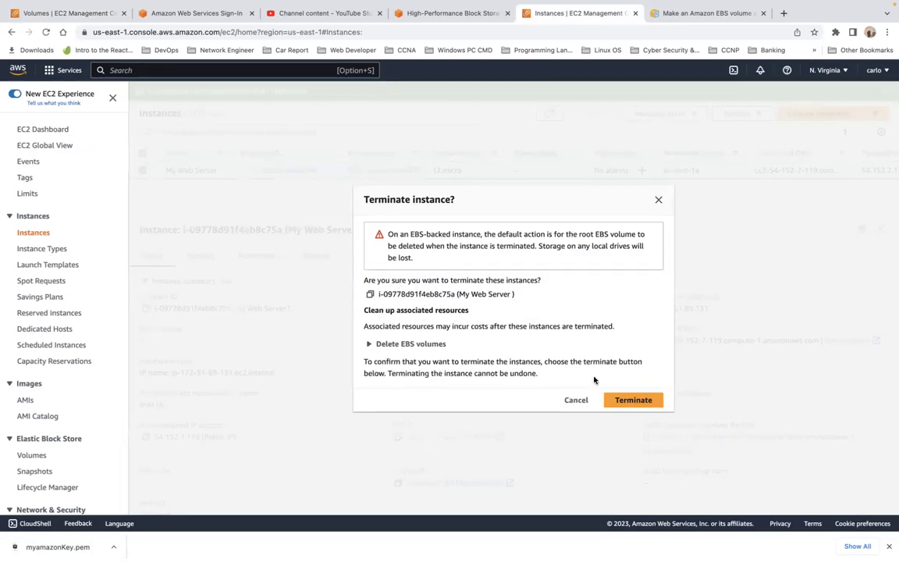
{"action": "left_click", "coordinate": [628, 400]}
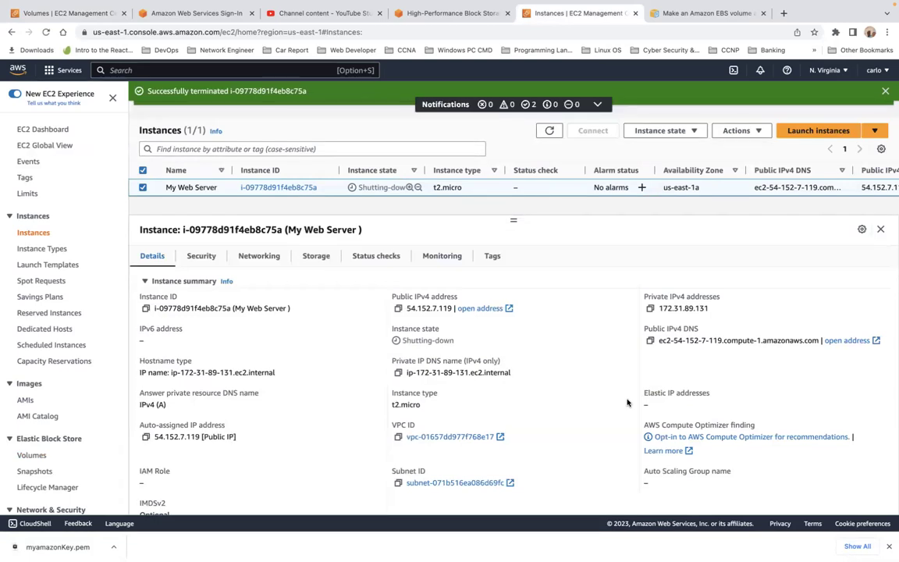
Step: Reload the instances list without the terminated filter and check the state of My Web Server
{"action": "left_click", "coordinate": [46, 33]}
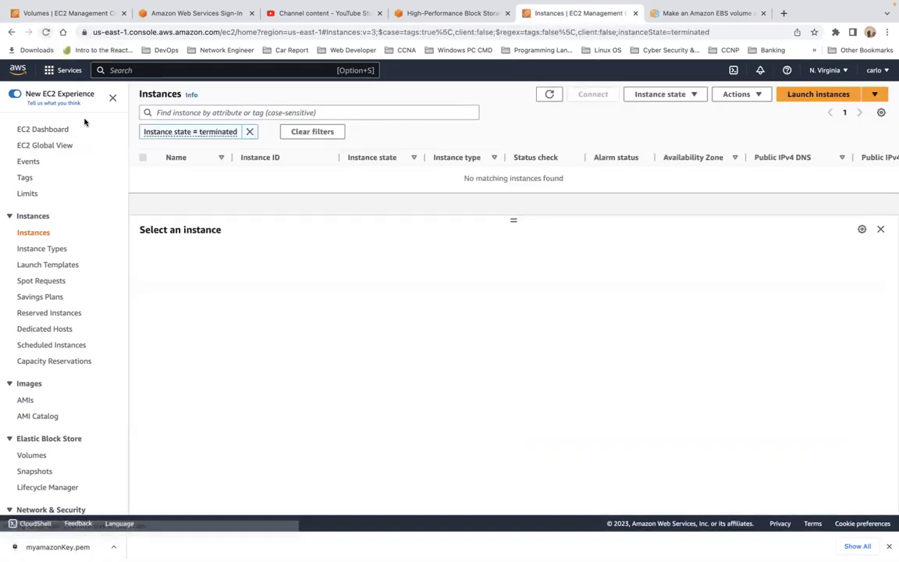
{"action": "left_click", "coordinate": [35, 233]}
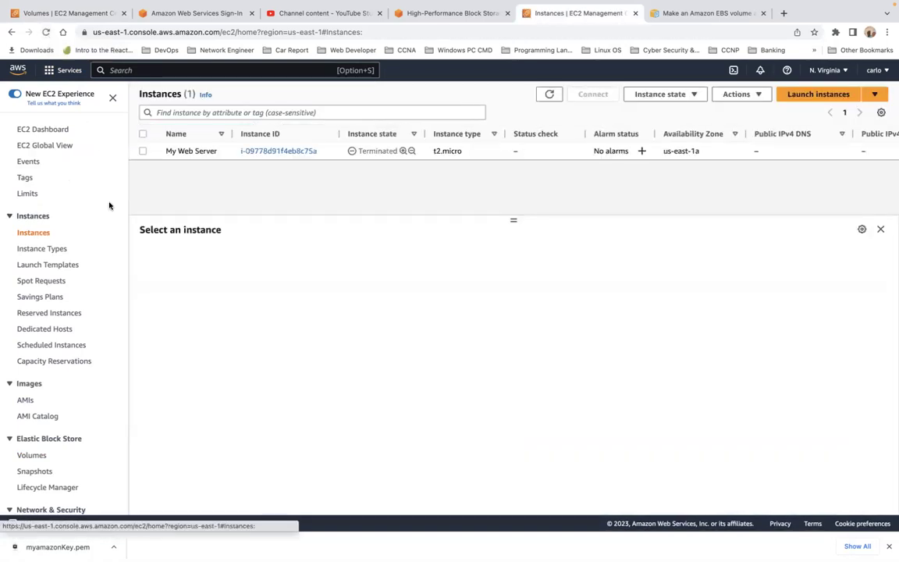
{"action": "left_click", "coordinate": [142, 153]}
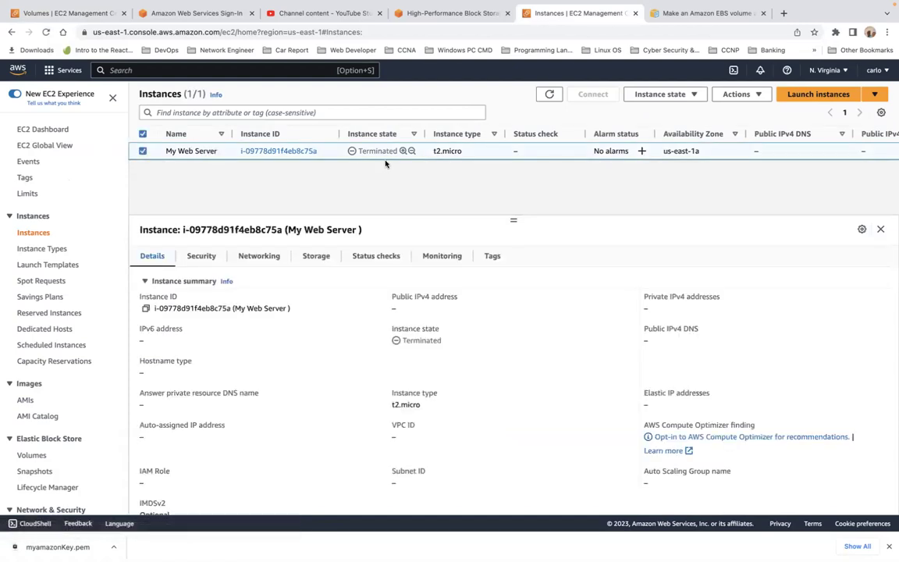
Step: Examine the storage details of My Web Server, including its block devices, and check its instance state
{"action": "left_click", "coordinate": [321, 262]}
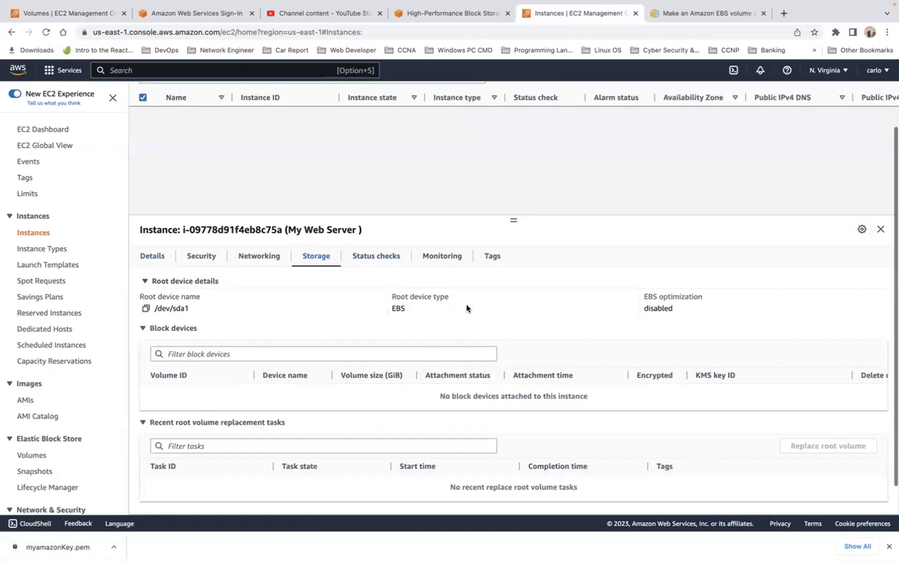
{"action": "scroll", "coordinate": [480, 391], "scroll_direction": "down", "scroll_amount": 1}
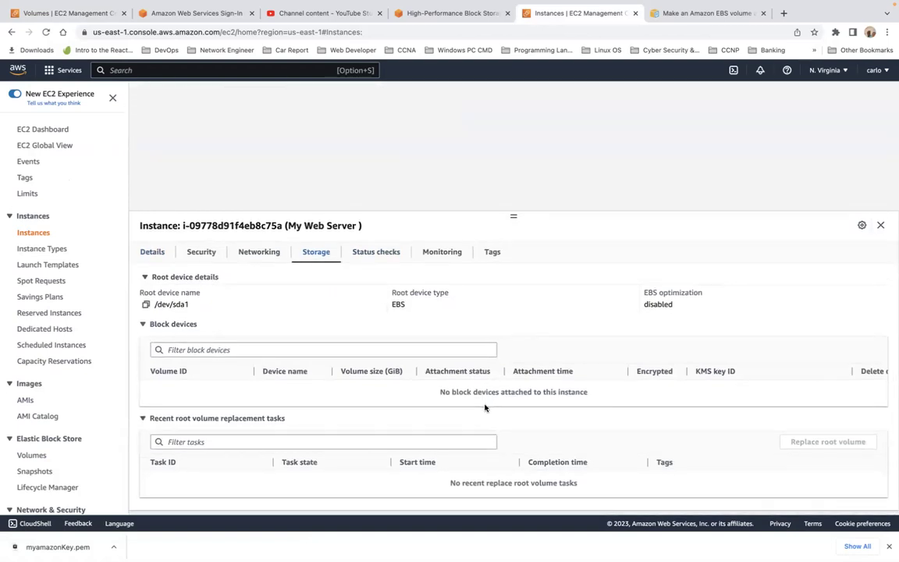
{"action": "scroll", "coordinate": [484, 408], "scroll_direction": "up", "scroll_amount": 1}
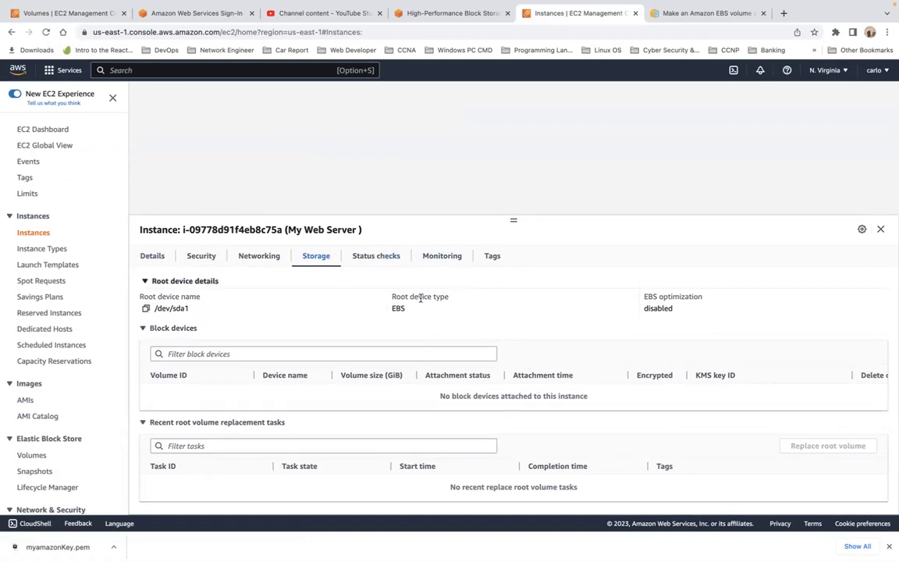
{"action": "scroll", "coordinate": [426, 306], "scroll_direction": "up", "scroll_amount": 1}
{"action": "scroll", "coordinate": [426, 306], "scroll_direction": "up", "scroll_amount": 2}
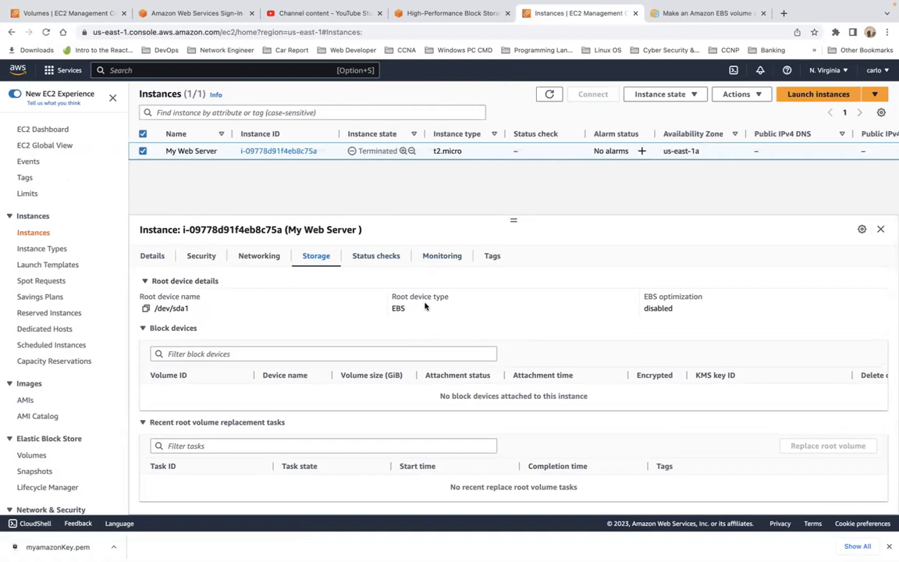
{"action": "double_click", "coordinate": [375, 149]}
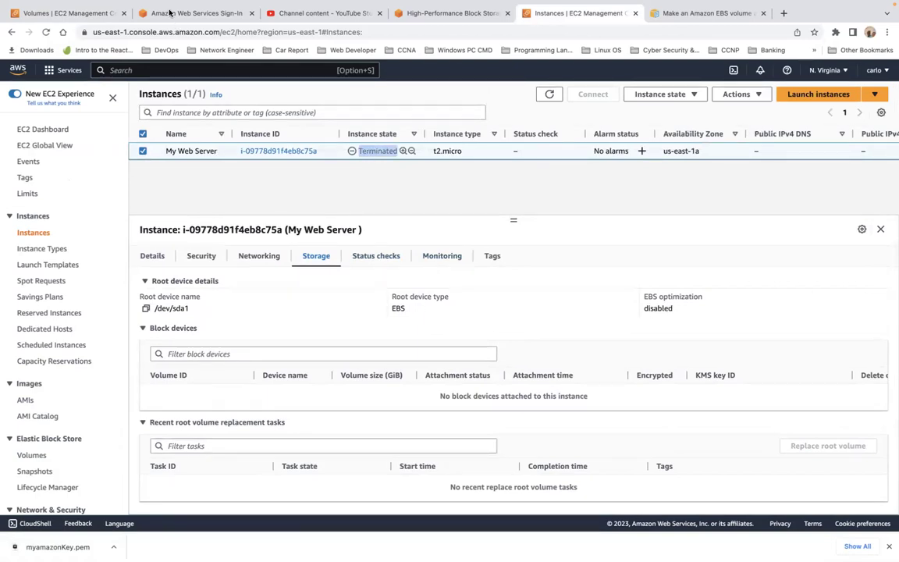
Step: Check the 8 GiB volume in the volumes list, reload it, select the 4 GiB volume, and return to the instances page
{"action": "left_click", "coordinate": [84, 14]}
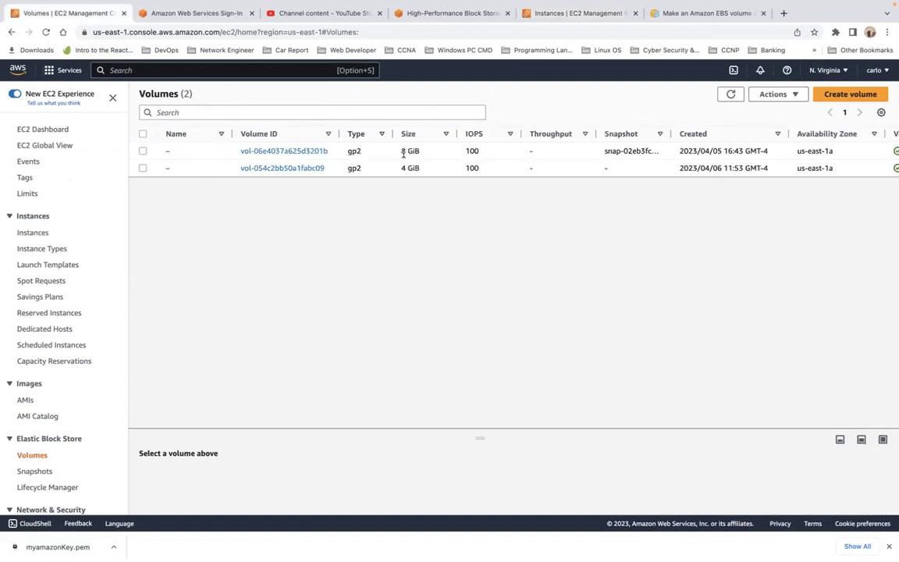
{"action": "left_click_drag", "start_coordinate": [402, 150], "coordinate": [446, 152]}
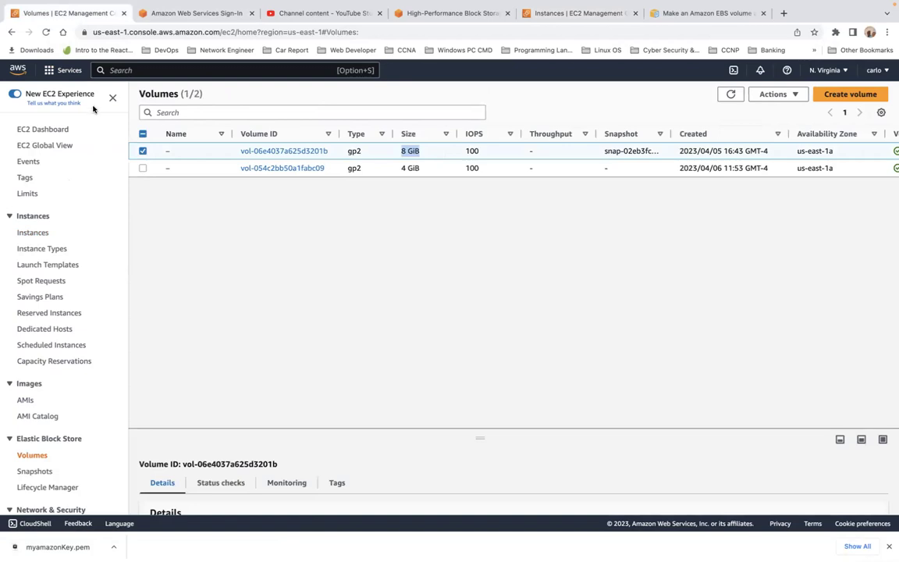
{"action": "left_click", "coordinate": [45, 32]}
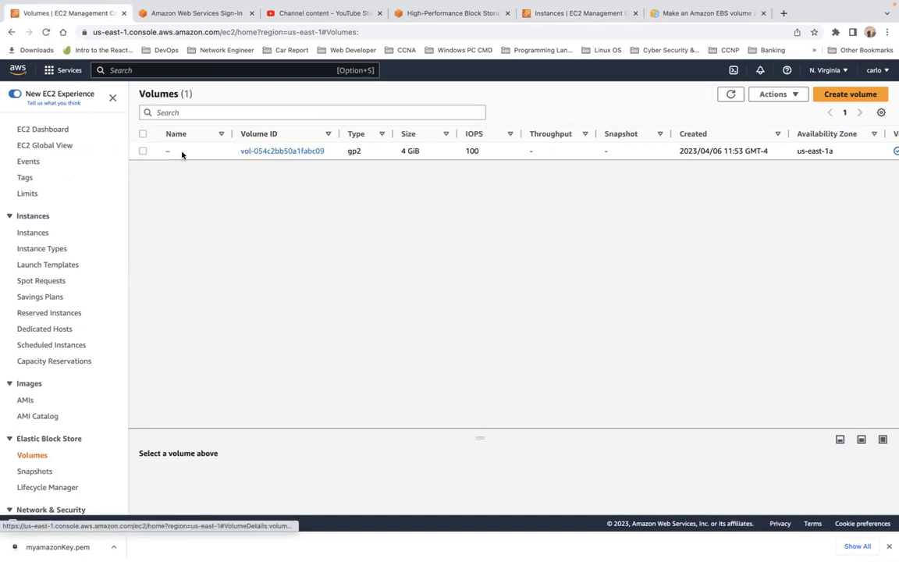
{"action": "left_click", "coordinate": [142, 152]}
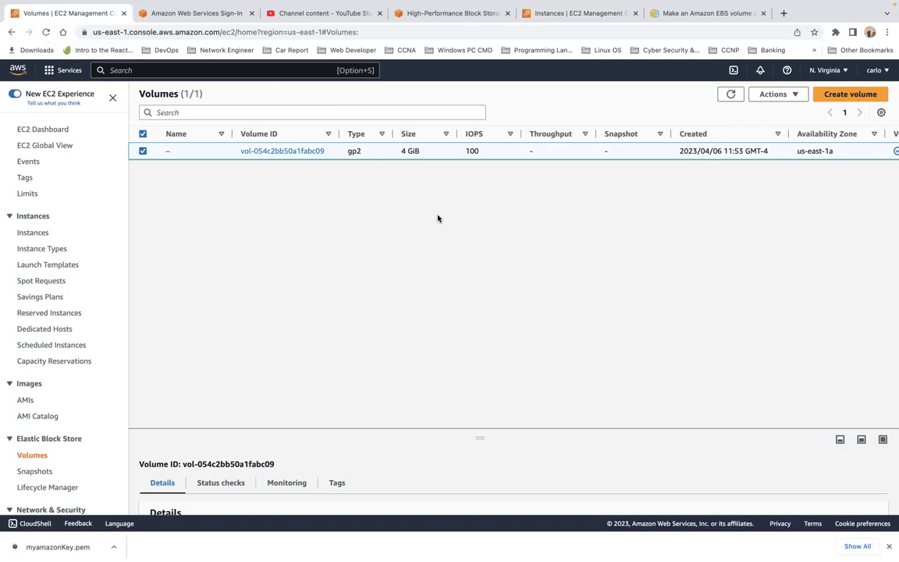
{"action": "left_click", "coordinate": [38, 250]}
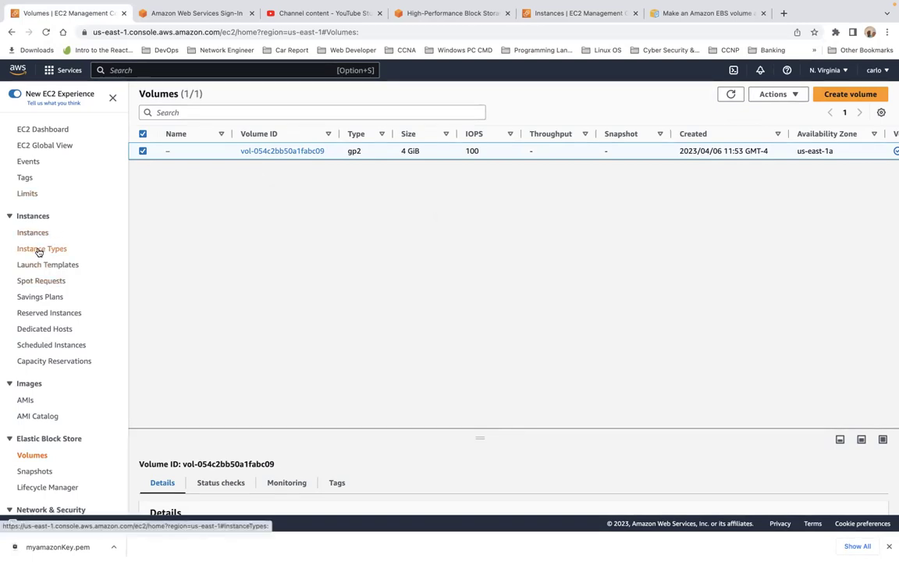
{"action": "left_click", "coordinate": [580, 41]}
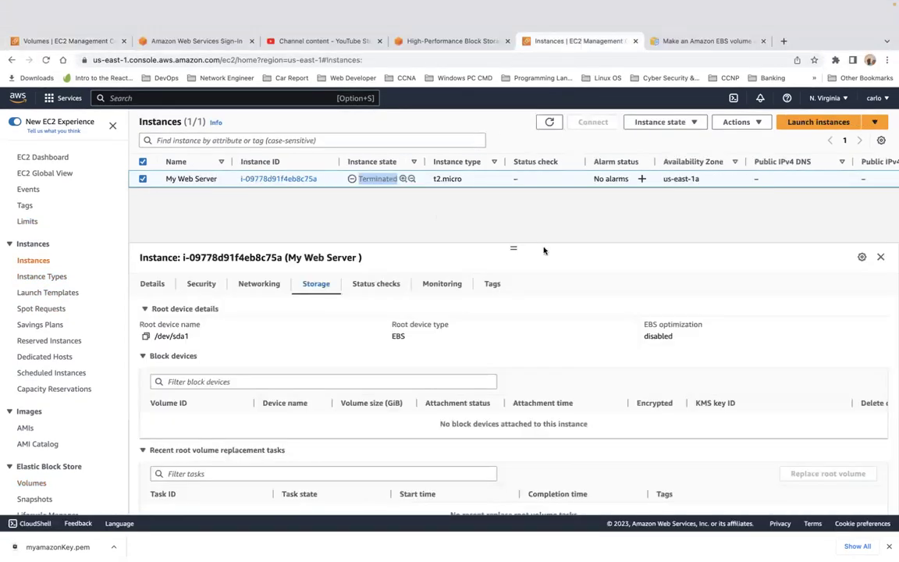
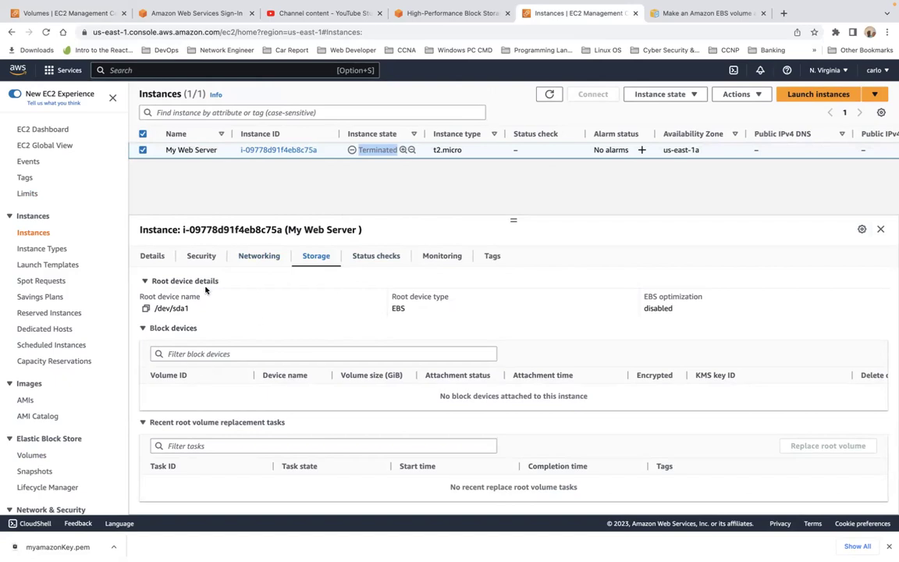
Step: Return from the EBS documentation to the Google results and read the answer on attaching an EBS volume to EC2 Linux
{"action": "left_click", "coordinate": [703, 14]}
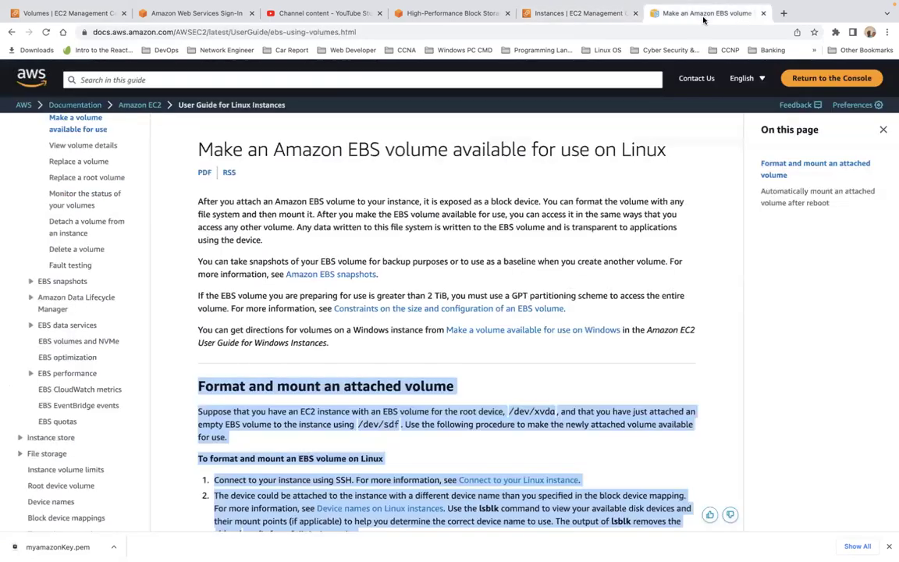
{"action": "left_click", "coordinate": [11, 32]}
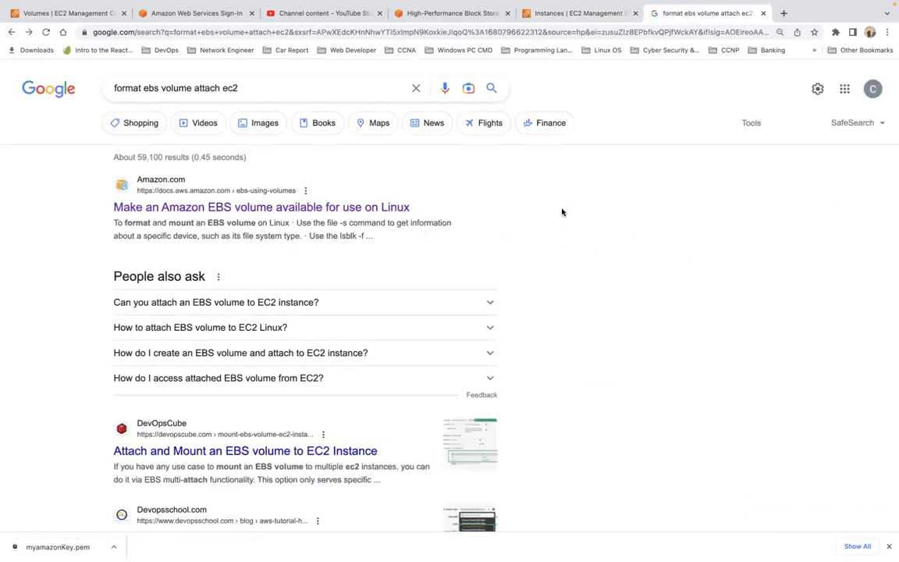
{"action": "scroll", "coordinate": [562, 211], "scroll_direction": "down", "scroll_amount": 2}
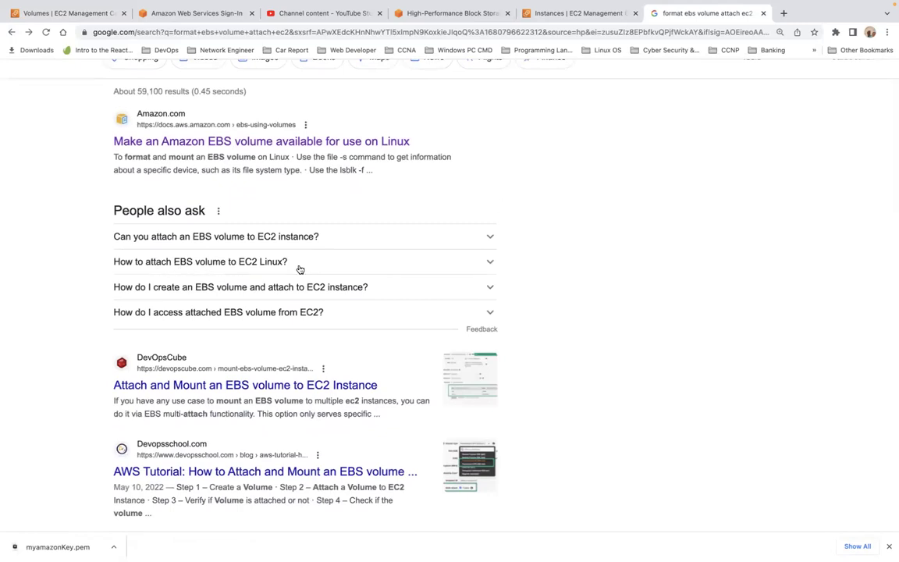
{"action": "left_click", "coordinate": [491, 263]}
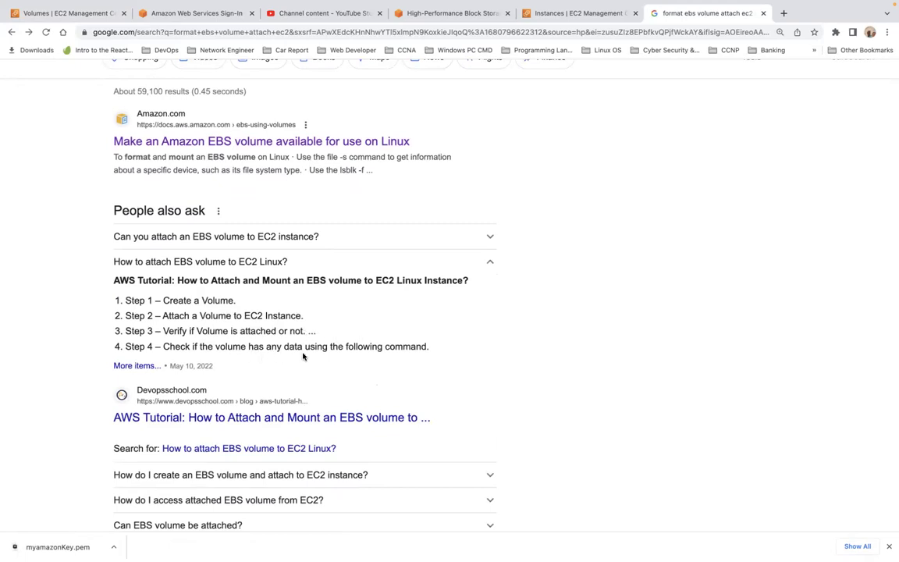
{"action": "scroll", "coordinate": [311, 365], "scroll_direction": "down", "scroll_amount": 2}
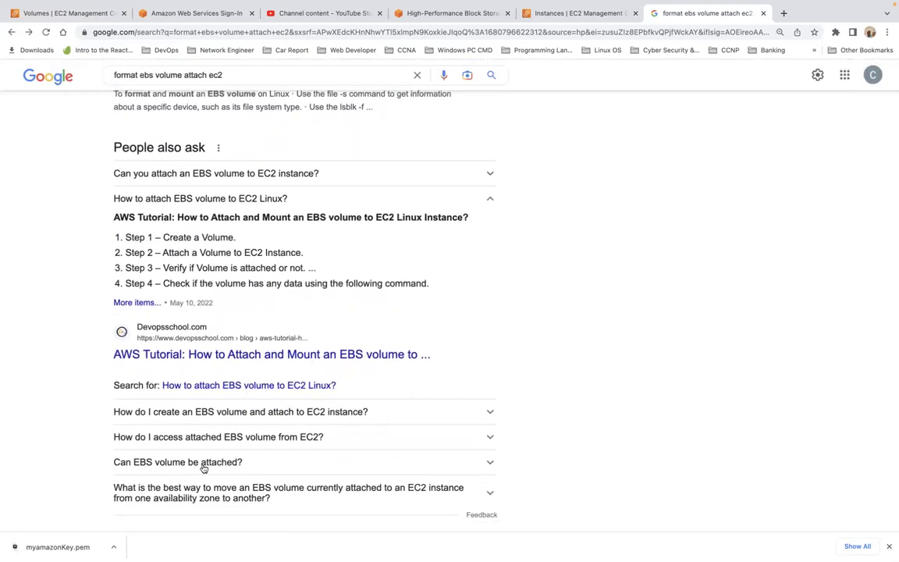
{"action": "scroll", "coordinate": [425, 464], "scroll_direction": "down", "scroll_amount": 1}
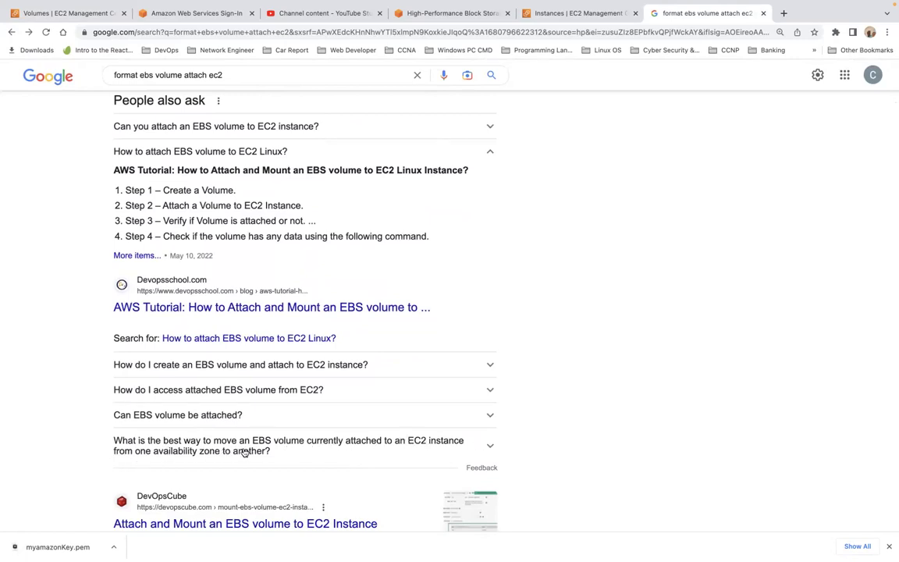
Step: Read the related answer on the best way to move an attached EBS volume from one availability zone to another
{"action": "left_click", "coordinate": [490, 453]}
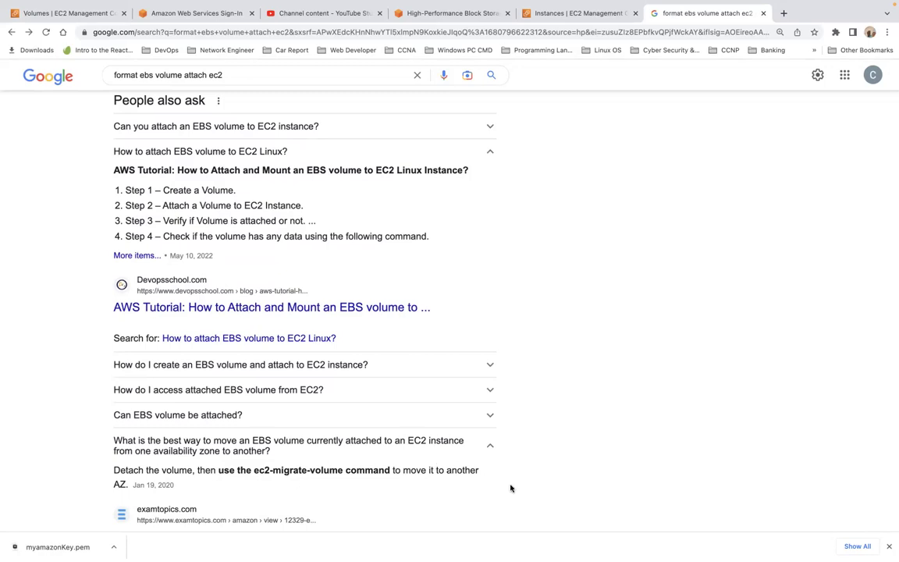
{"action": "scroll", "coordinate": [511, 488], "scroll_direction": "down", "scroll_amount": 4}
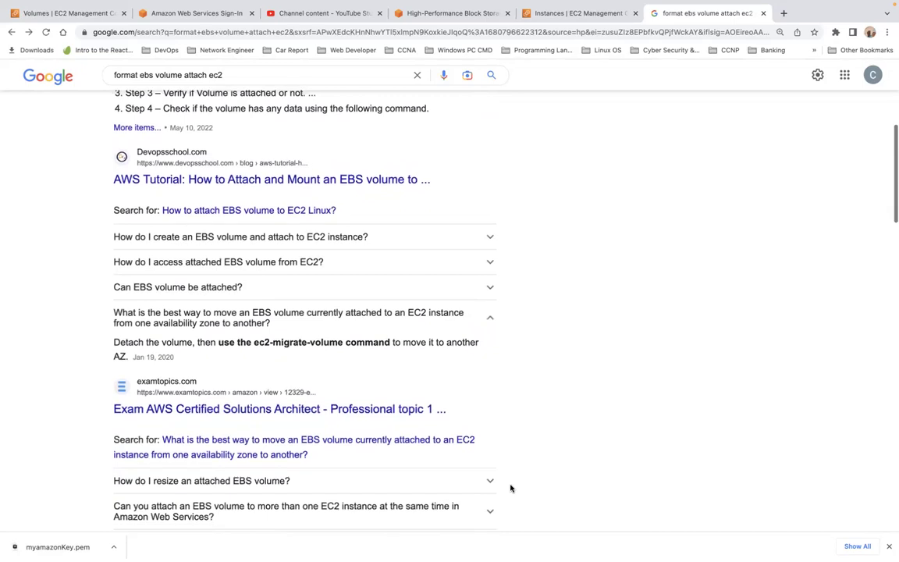
{"action": "scroll", "coordinate": [511, 488], "scroll_direction": "down", "scroll_amount": 2}
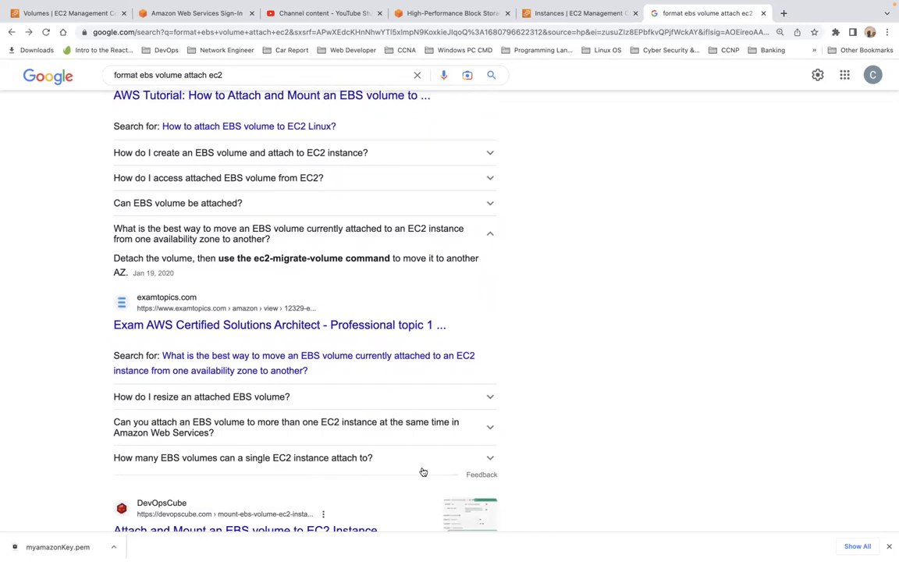
Step: Read the answers on how many EBS volumes an EC2 instance can attach and the default EBS volume size, highlighting the default size
{"action": "left_click", "coordinate": [489, 460]}
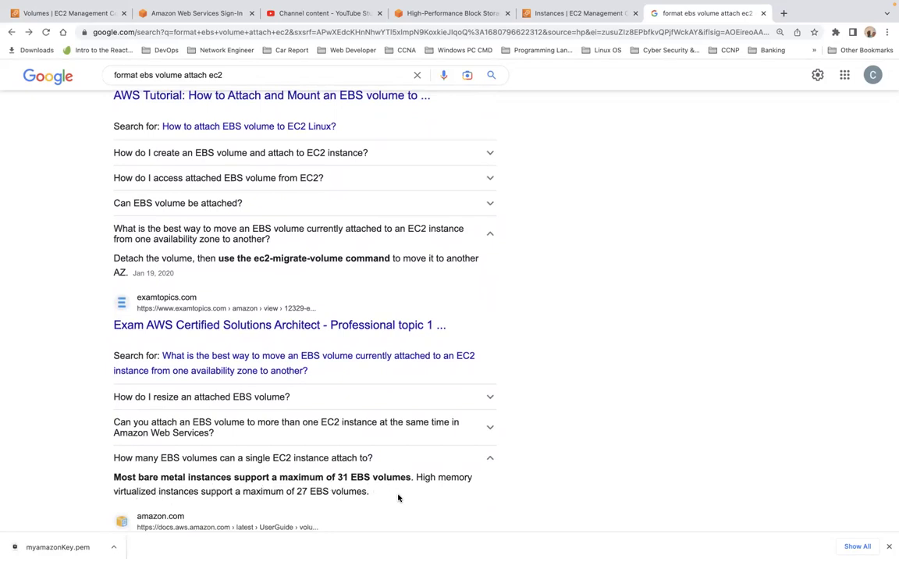
{"action": "scroll", "coordinate": [398, 498], "scroll_direction": "down", "scroll_amount": 4}
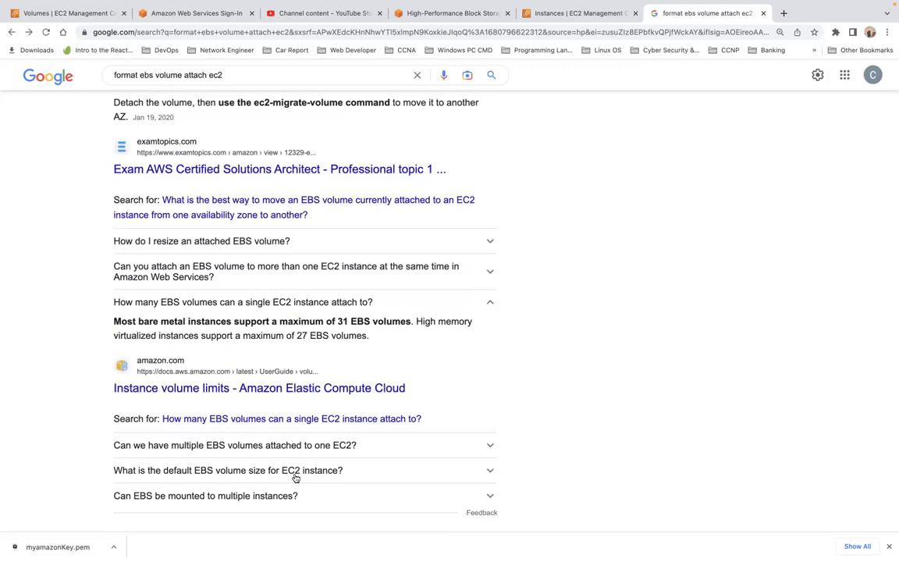
{"action": "left_click", "coordinate": [491, 472]}
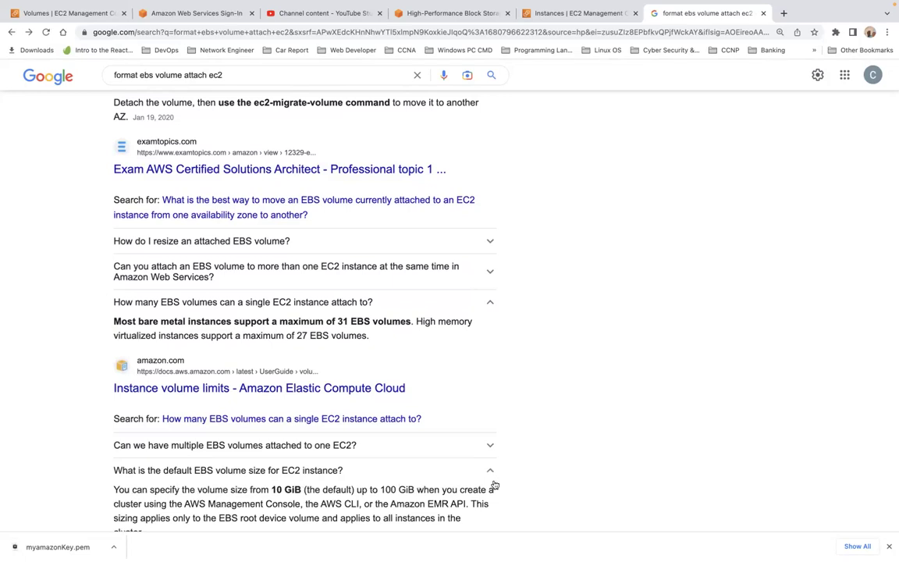
{"action": "left_click_drag", "start_coordinate": [274, 490], "coordinate": [353, 490]}
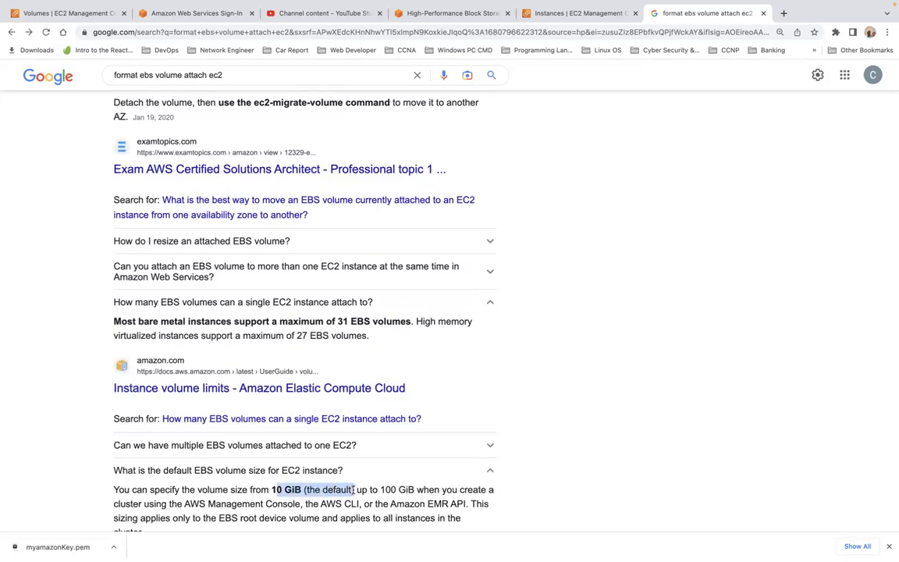
Step: Go back to the EC2 console and start a new instance launch named My Web Server
{"action": "left_click", "coordinate": [91, 16]}
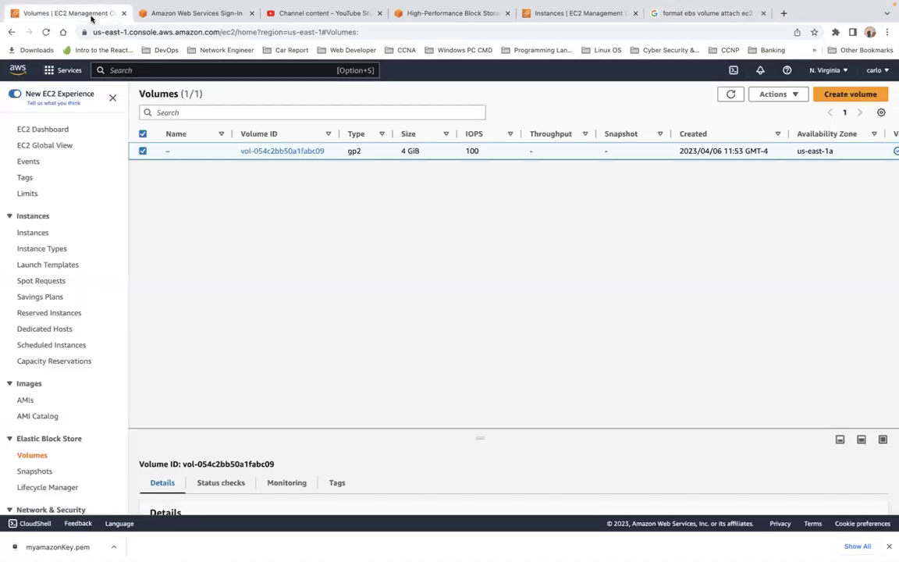
{"action": "left_click", "coordinate": [33, 234]}
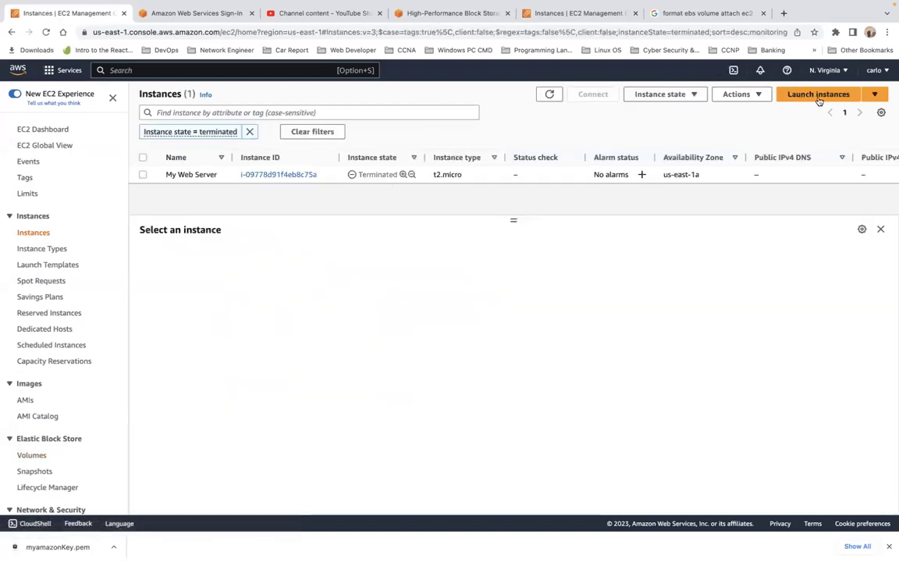
{"action": "left_click", "coordinate": [819, 95]}
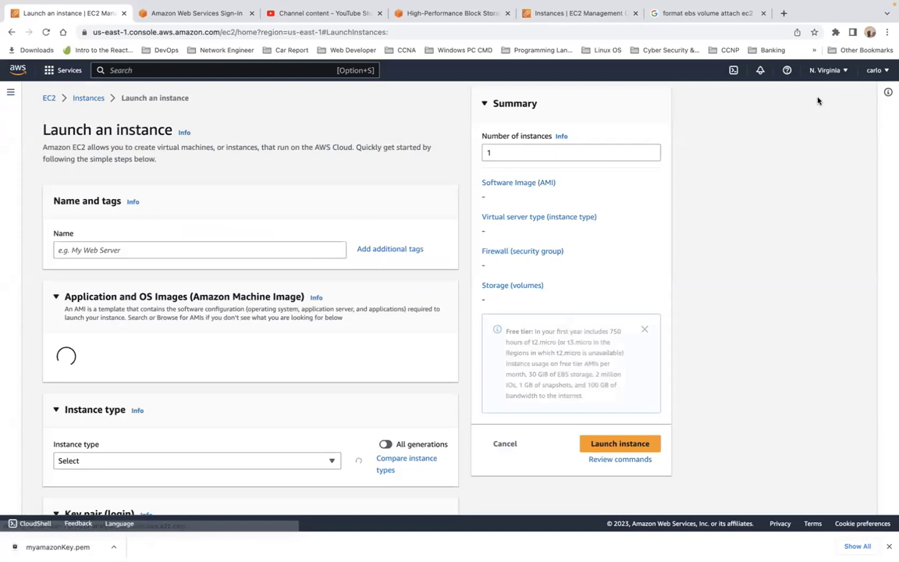
{"action": "left_click", "coordinate": [124, 248]}
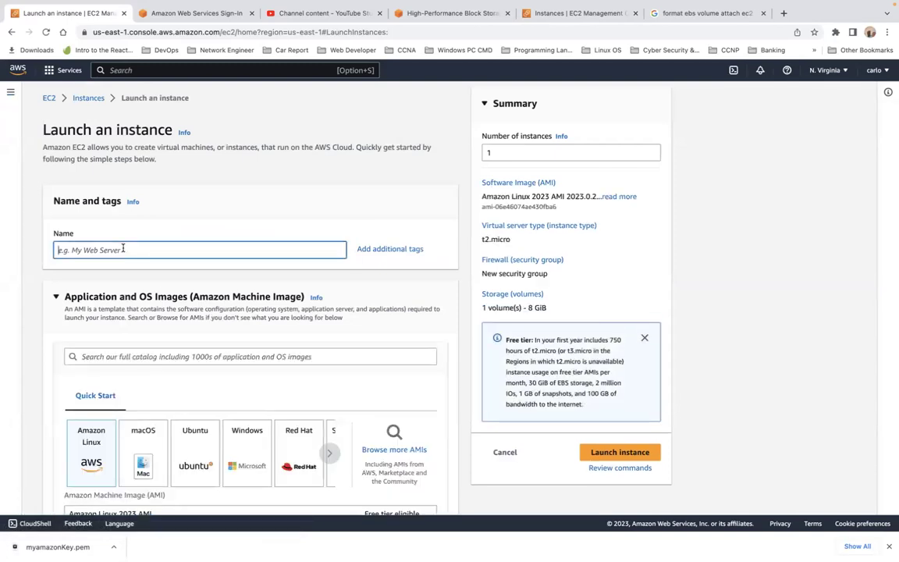
{"action": "type", "text": "m"}
{"action": "key", "text": "BackSpace"}
{"action": "type", "text": "My Web Server"}
Step: Compare the root volume size in the launch form's Configure storage section with the default size in the Google answer, highlighting that size
{"action": "scroll", "coordinate": [185, 248], "scroll_direction": "down", "scroll_amount": 5}
{"action": "scroll", "coordinate": [185, 251], "scroll_direction": "down", "scroll_amount": 3}
{"action": "scroll", "coordinate": [185, 250], "scroll_direction": "down", "scroll_amount": 3}
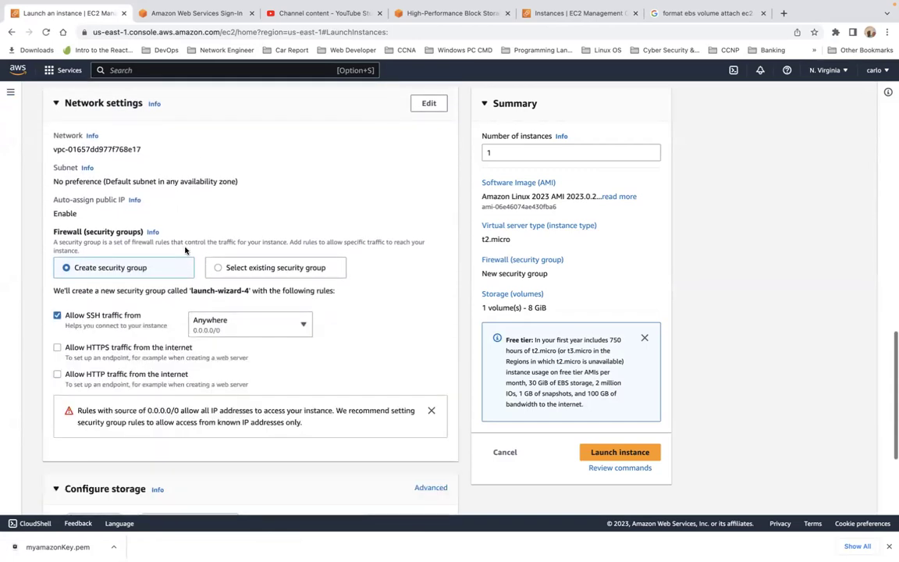
{"action": "scroll", "coordinate": [185, 250], "scroll_direction": "down", "scroll_amount": 2}
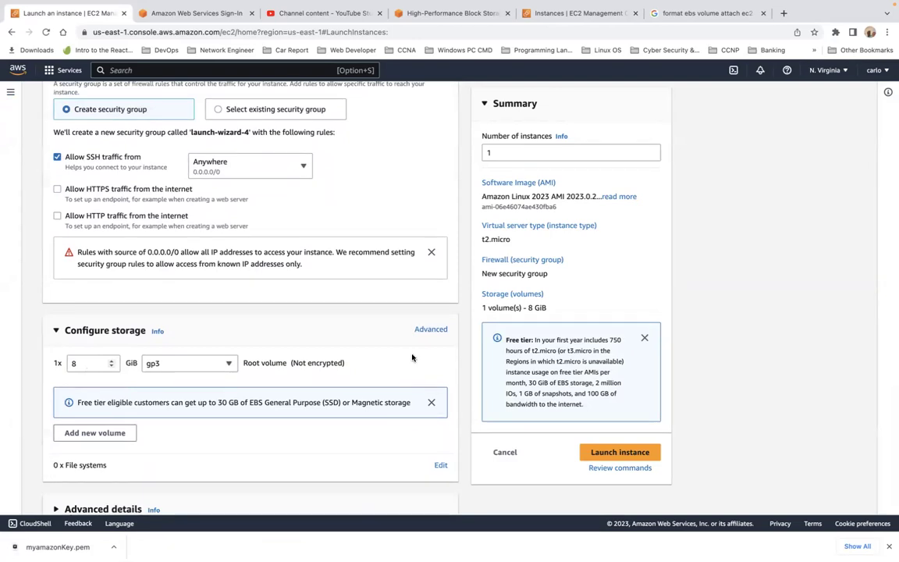
{"action": "left_click", "coordinate": [703, 14]}
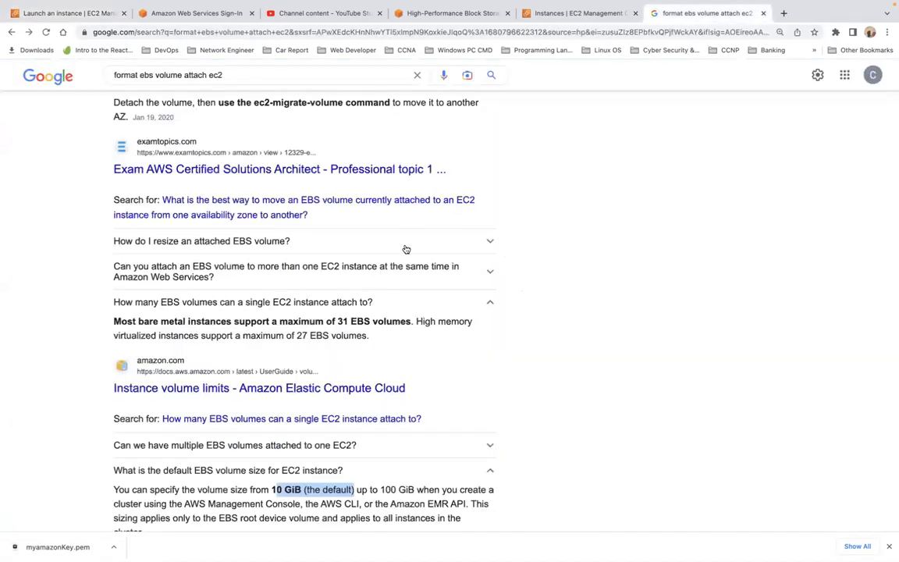
{"action": "scroll", "coordinate": [306, 334], "scroll_direction": "down", "scroll_amount": 3}
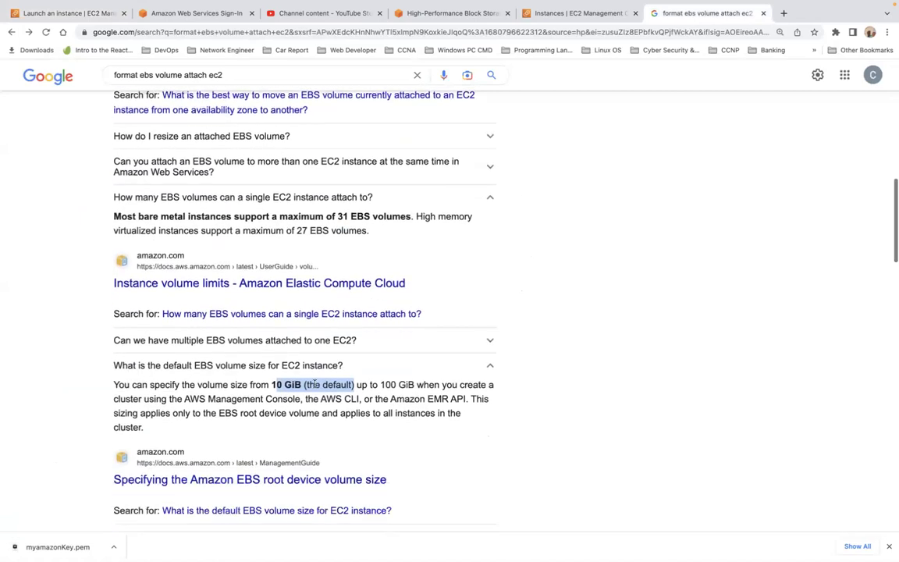
{"action": "left_click_drag", "start_coordinate": [272, 387], "coordinate": [356, 393]}
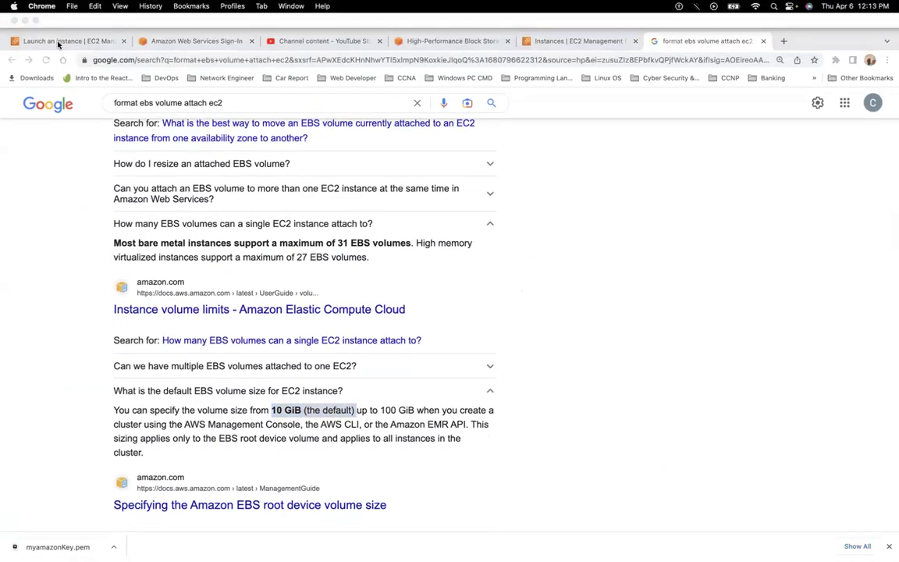
Step: Review the root volume settings in the launch form again and return to the instance name section
{"action": "left_click", "coordinate": [58, 42]}
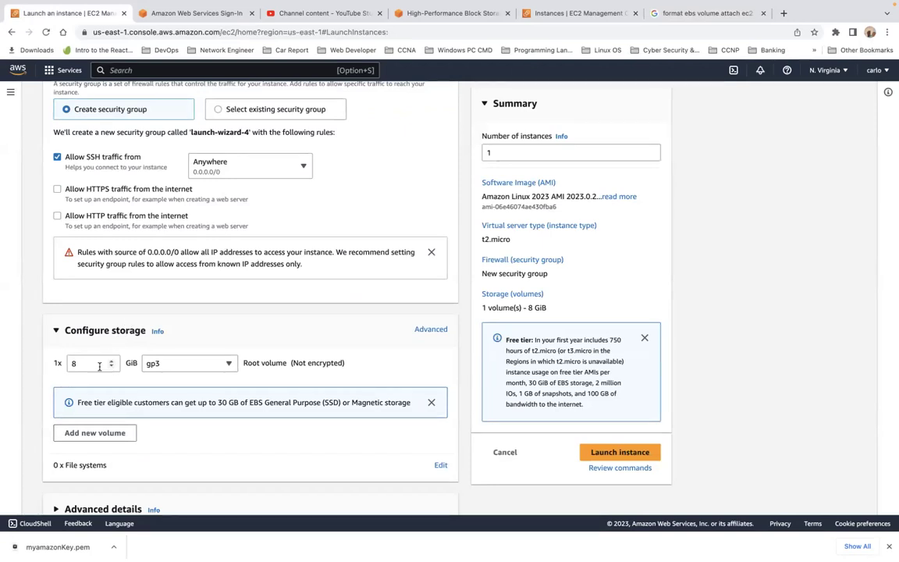
{"action": "scroll", "coordinate": [94, 365], "scroll_direction": "down", "scroll_amount": 2}
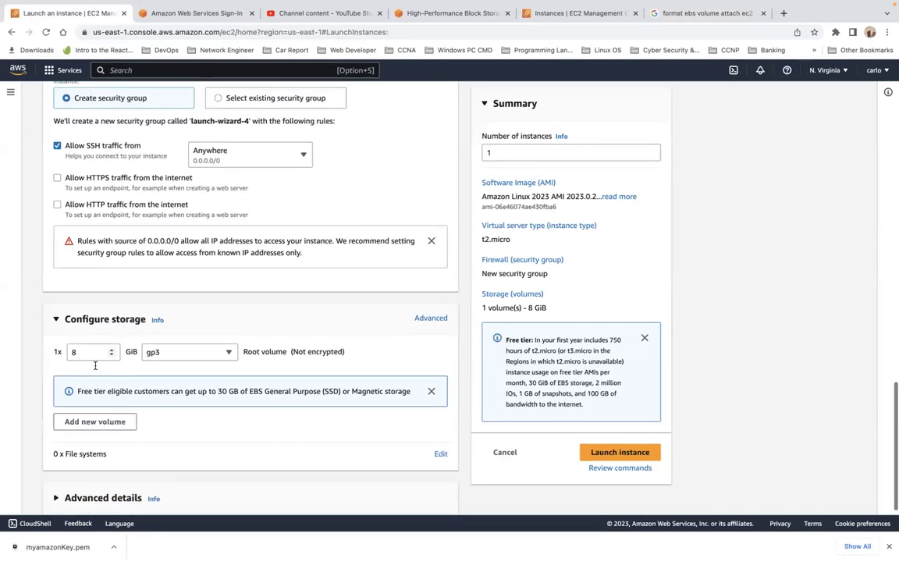
{"action": "scroll", "coordinate": [95, 368], "scroll_direction": "up", "scroll_amount": 15}
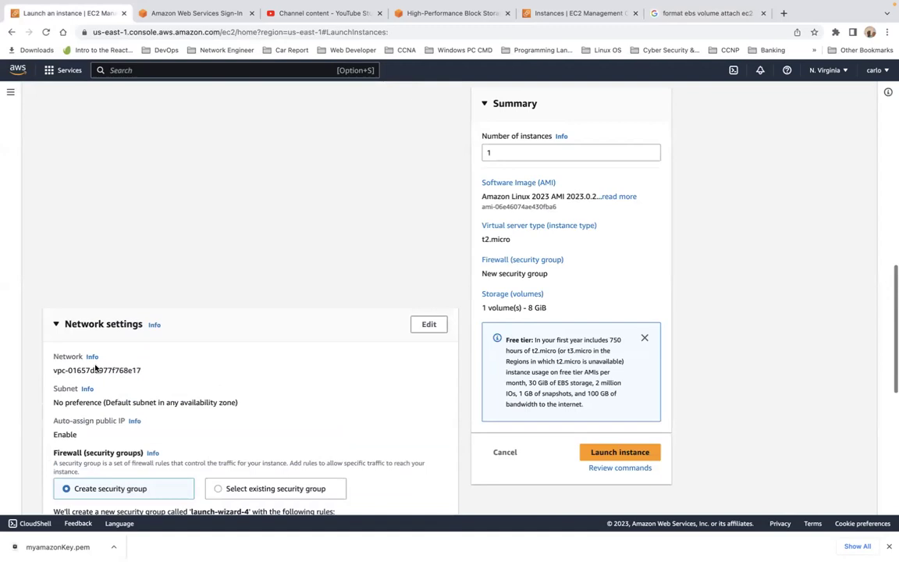
{"action": "scroll", "coordinate": [95, 368], "scroll_direction": "up", "scroll_amount": 6}
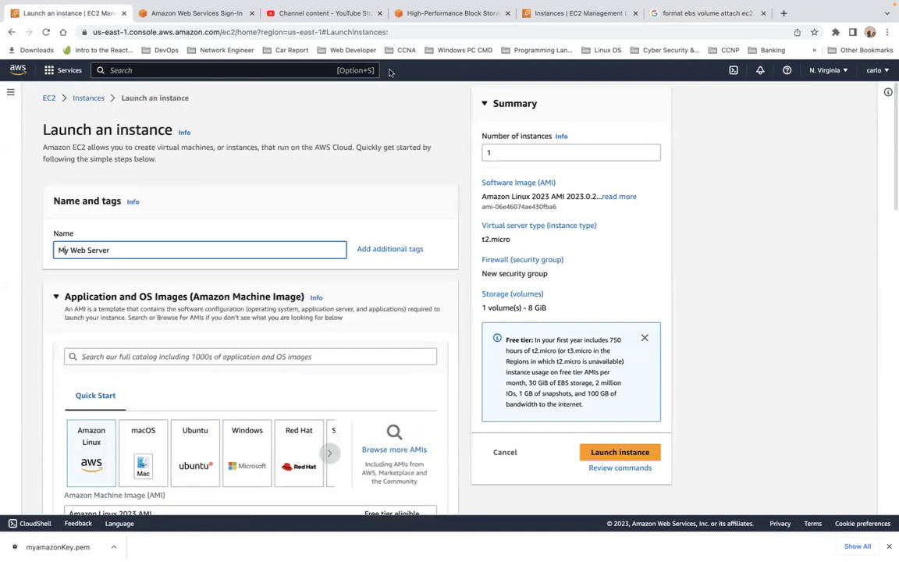